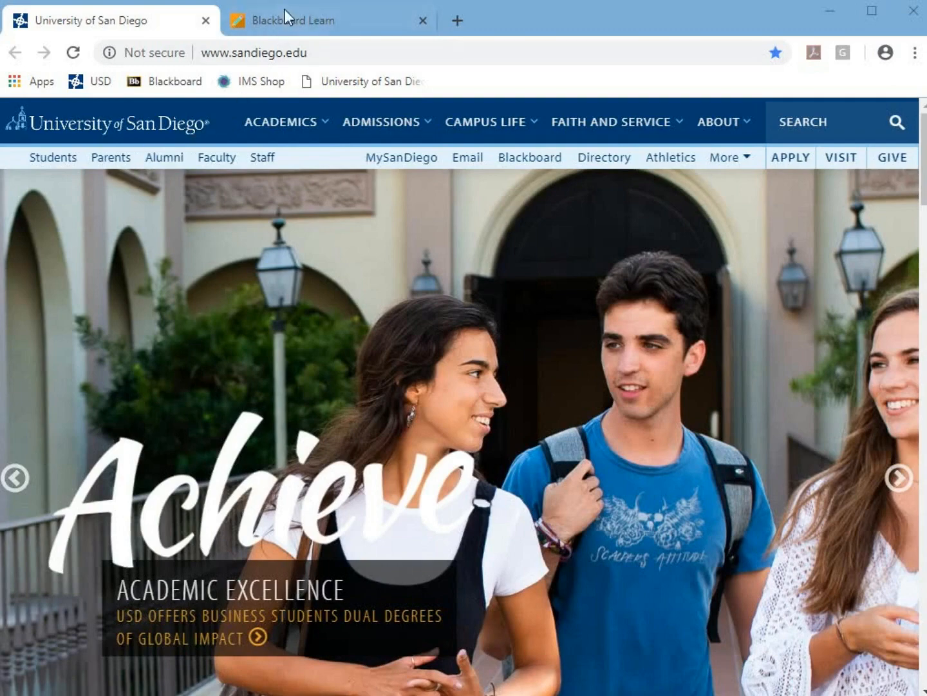
Switch to the Blackboard Learn tab showing the ole.sandiego.edu login page
left_click(288, 19)
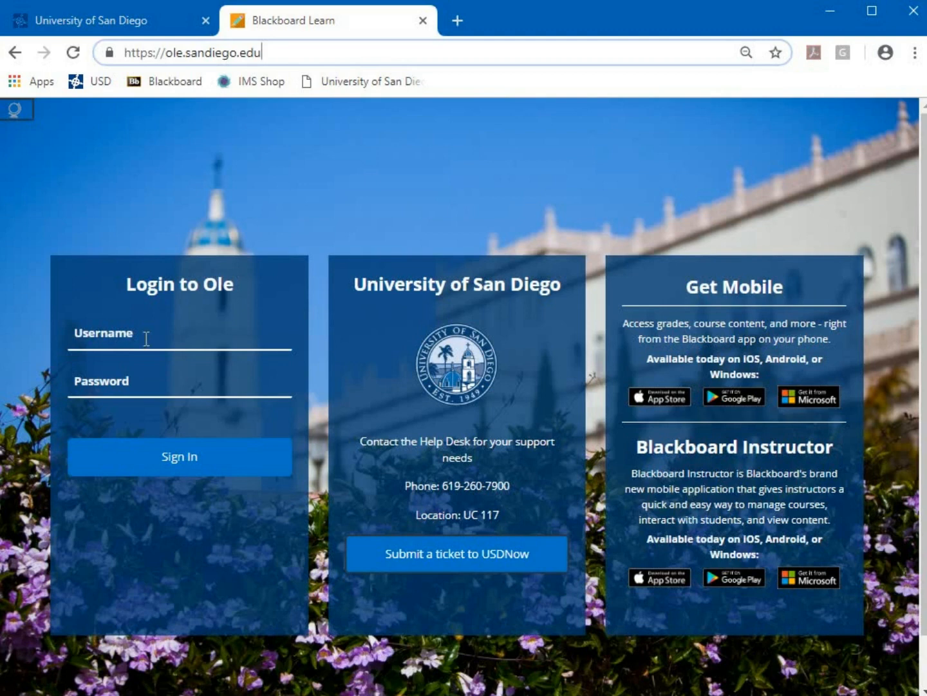
left_click(139, 331)
left_click(131, 383)
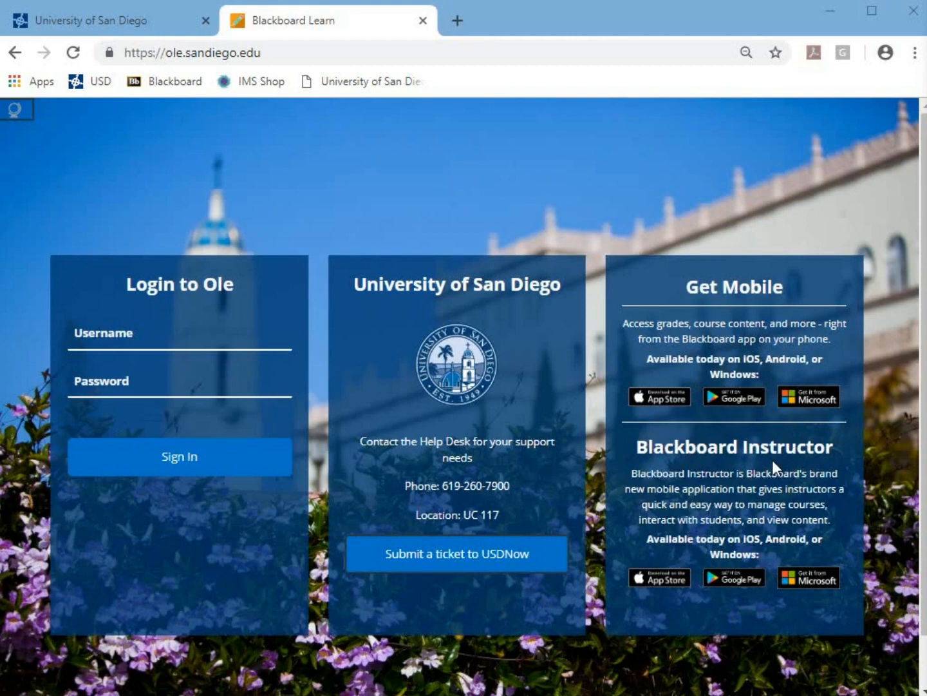
Sign in to Ole with the instructor's username and password
left_click(95, 338)
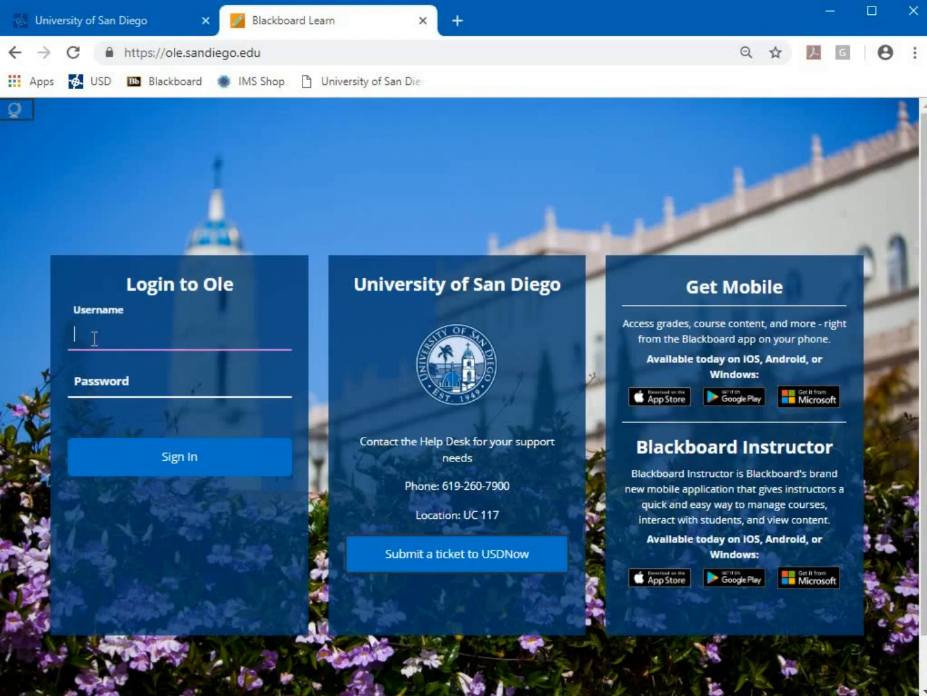
type("pro")
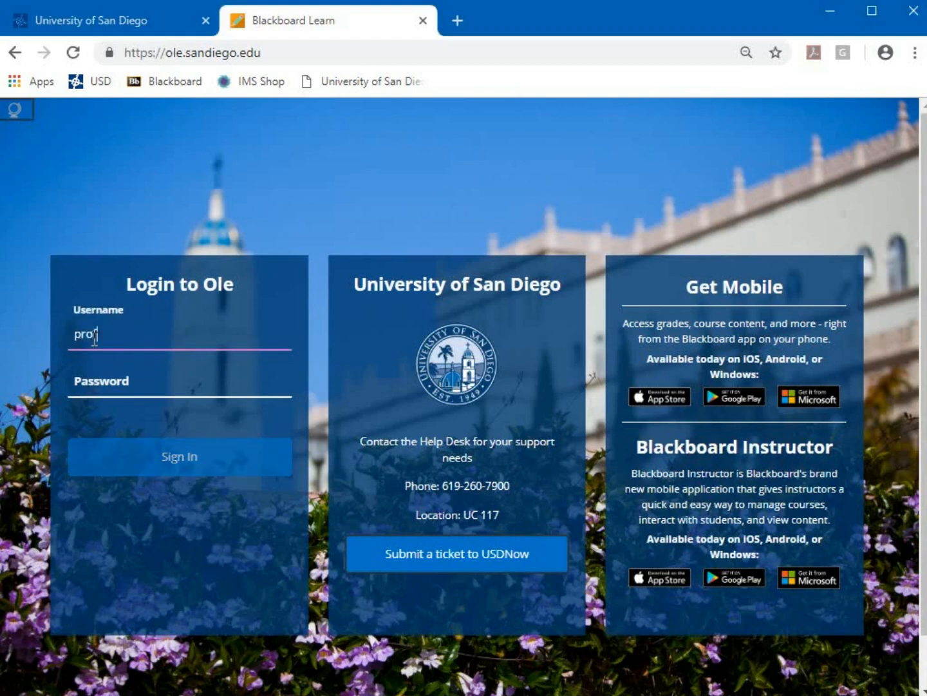
type("f-4")
key("Tab")
type("••")
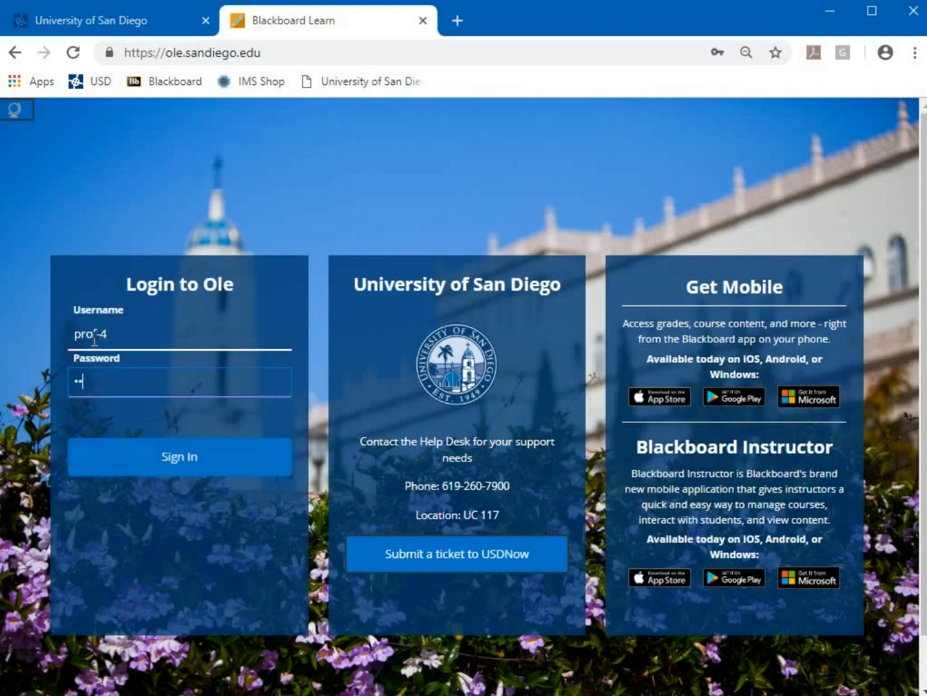
type("••••")
key("Return")
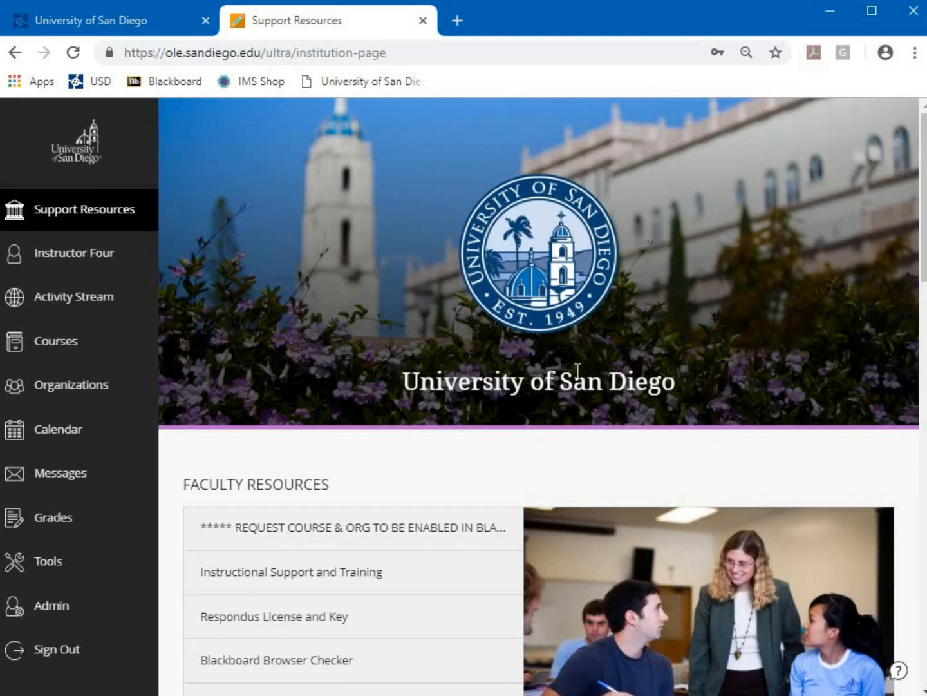
scroll(527, 366, "down", 2)
scroll(530, 366, "down", 2)
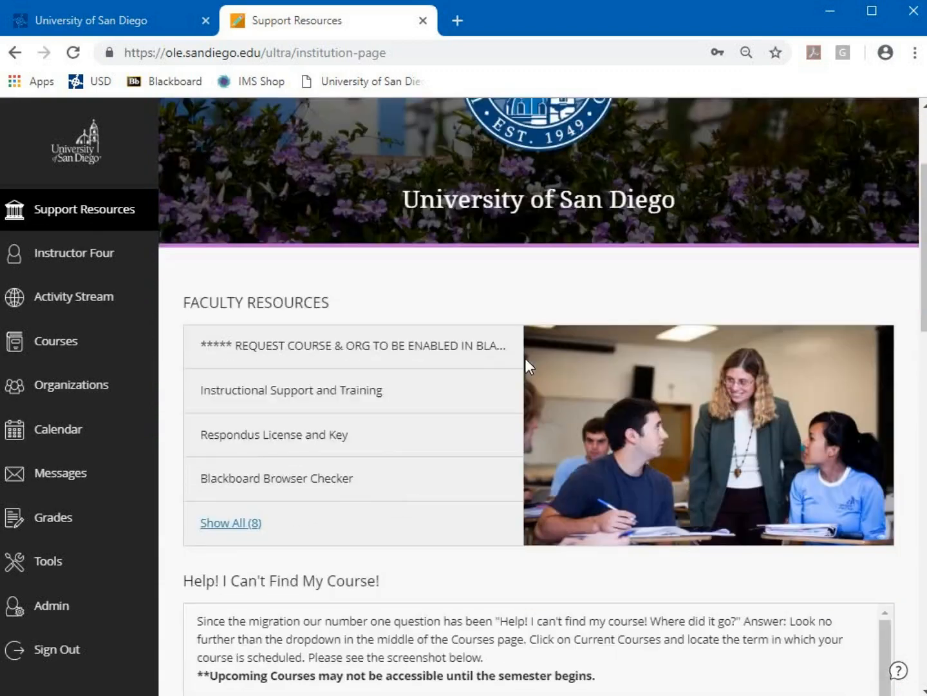
scroll(530, 367, "down", 6)
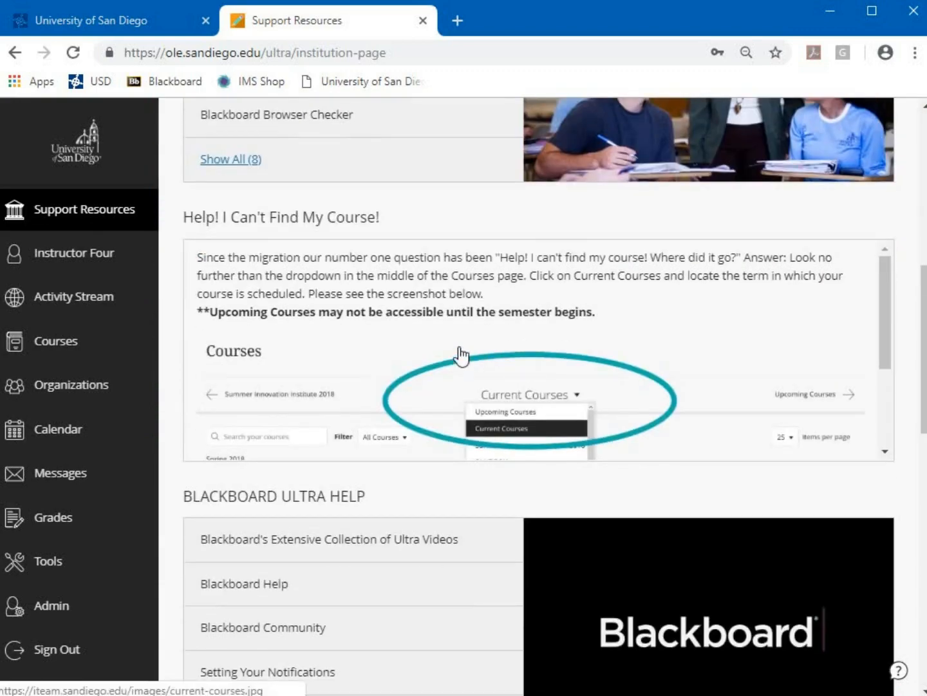
scroll(478, 548, "down", 3)
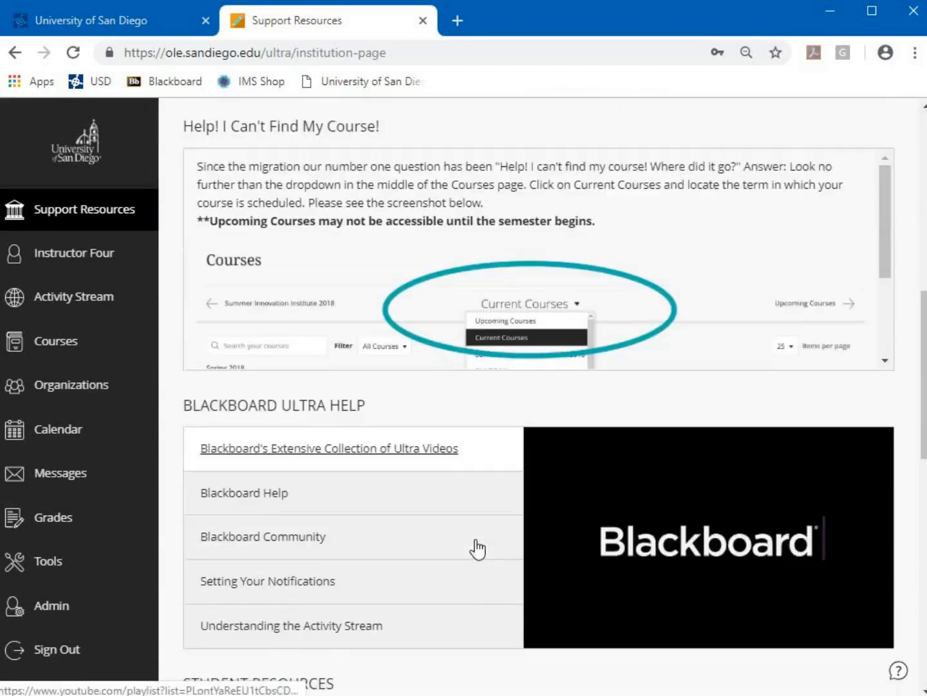
scroll(483, 501, "down", 2)
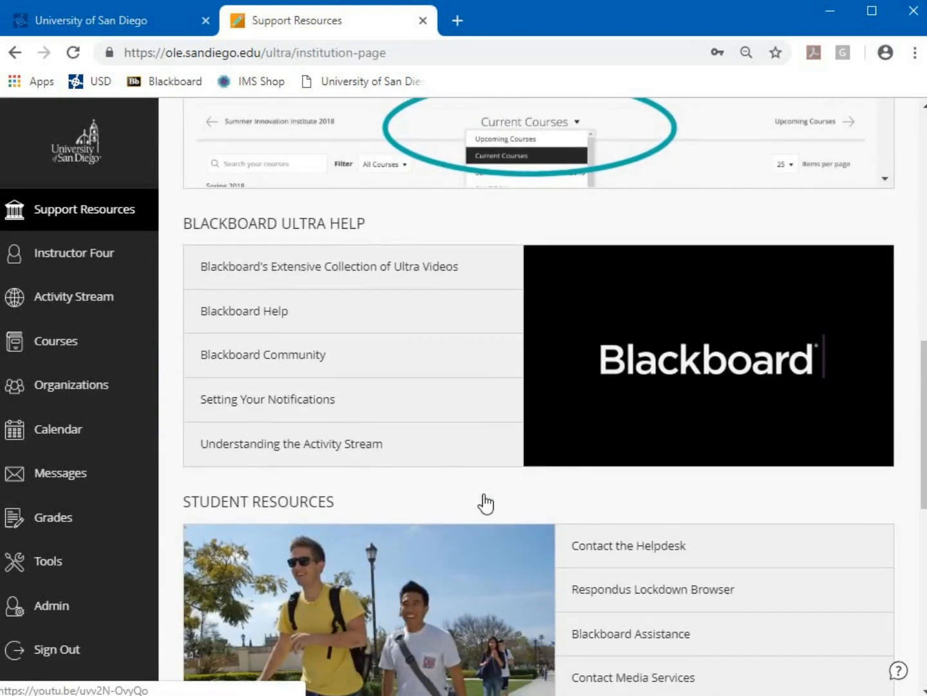
scroll(586, 491, "down", 3)
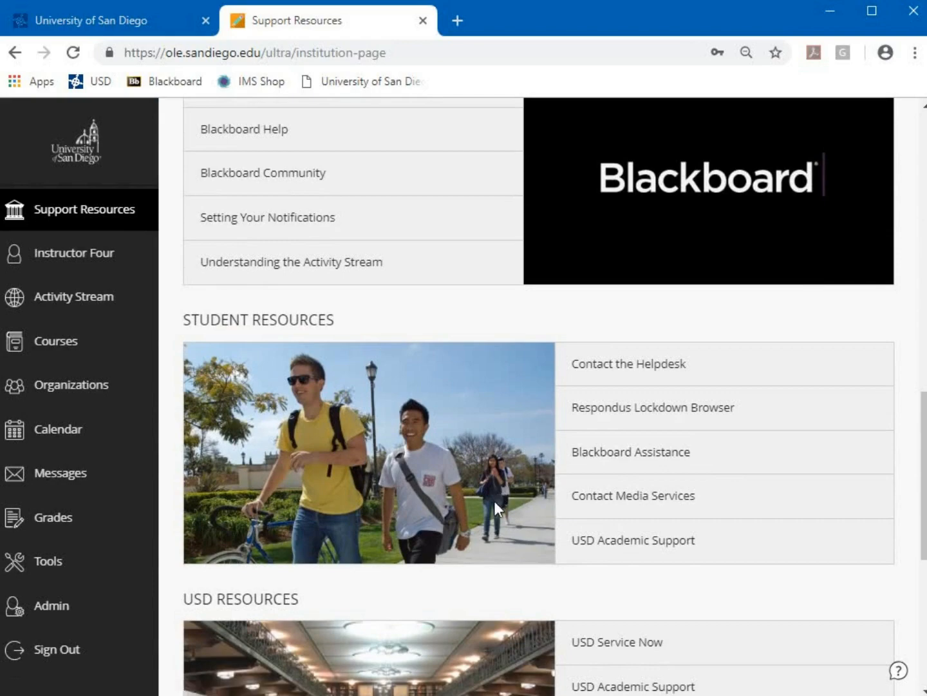
scroll(477, 510, "up", 8)
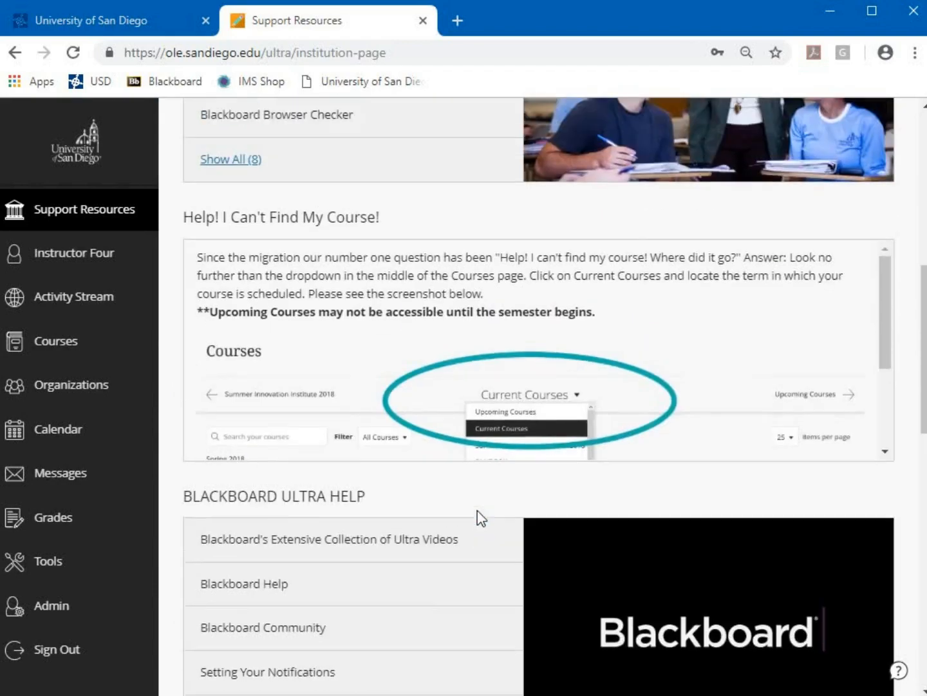
scroll(438, 611, "up", 6)
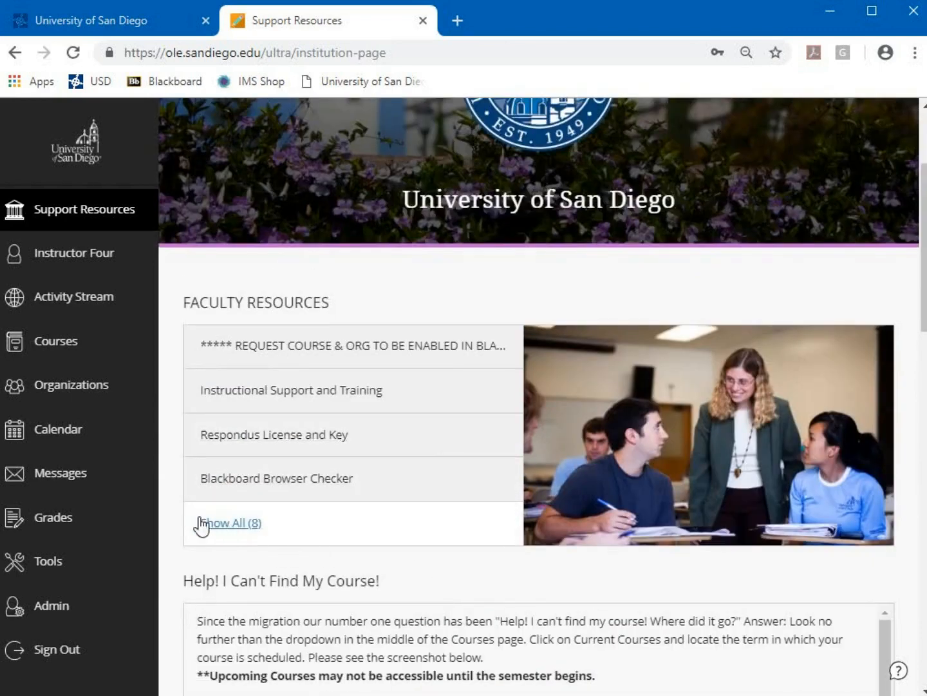
Show all 8 Faculty Resources and open Instructional Support and Training
left_click(226, 527)
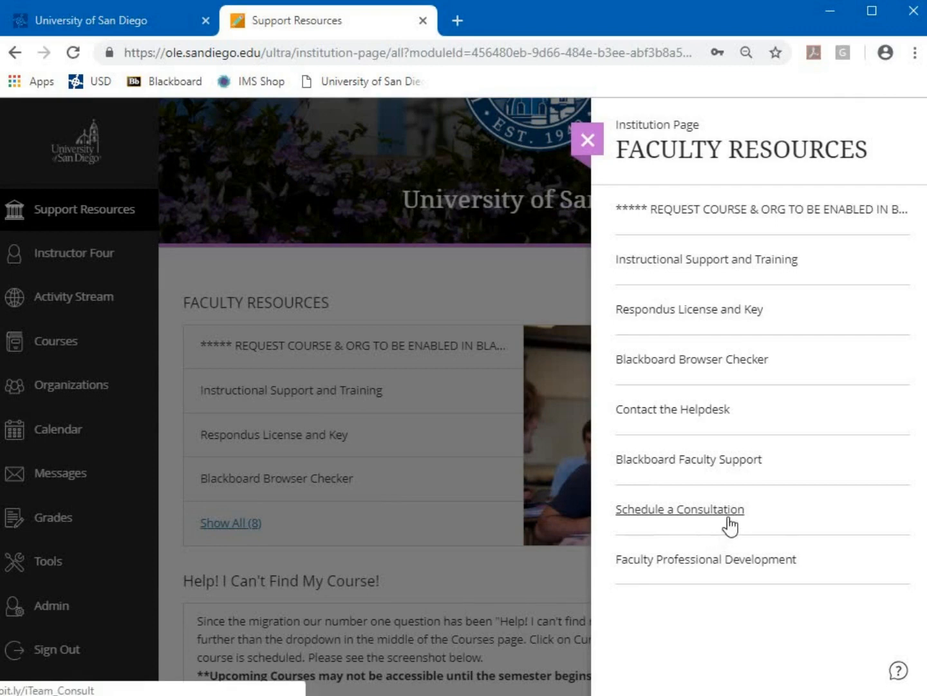
left_click(309, 693)
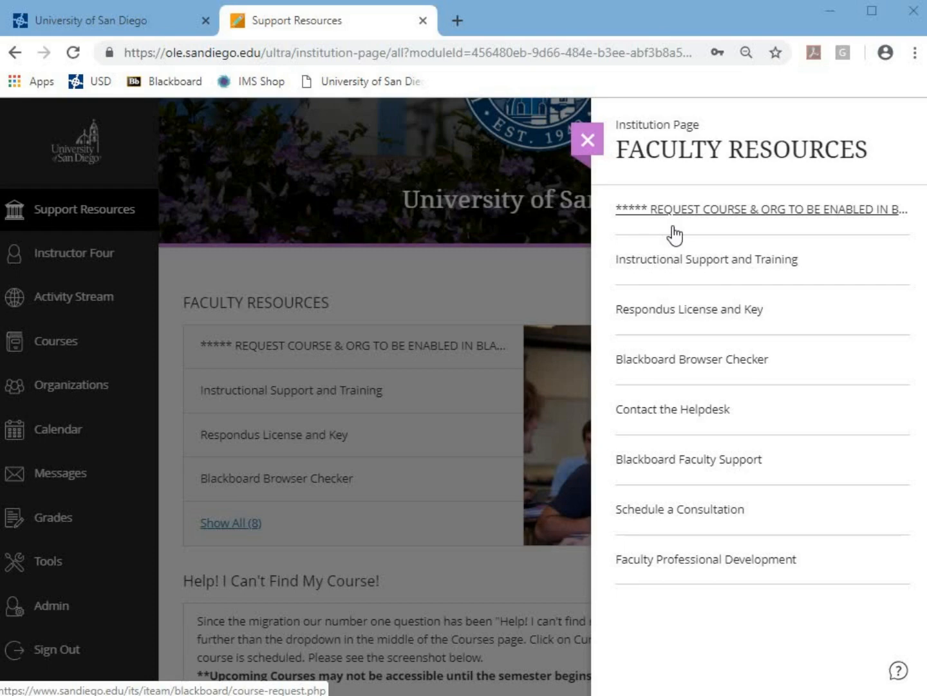
left_click(749, 270)
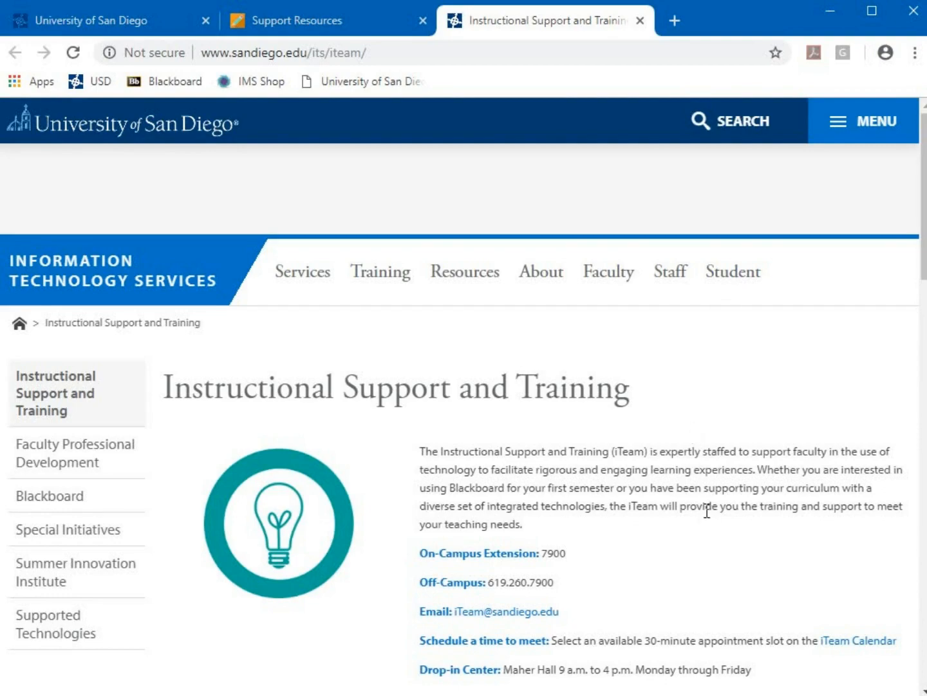
Go to the iTeam Training page and log into the portal for the ITS training calendar
scroll(707, 511, "down", 3)
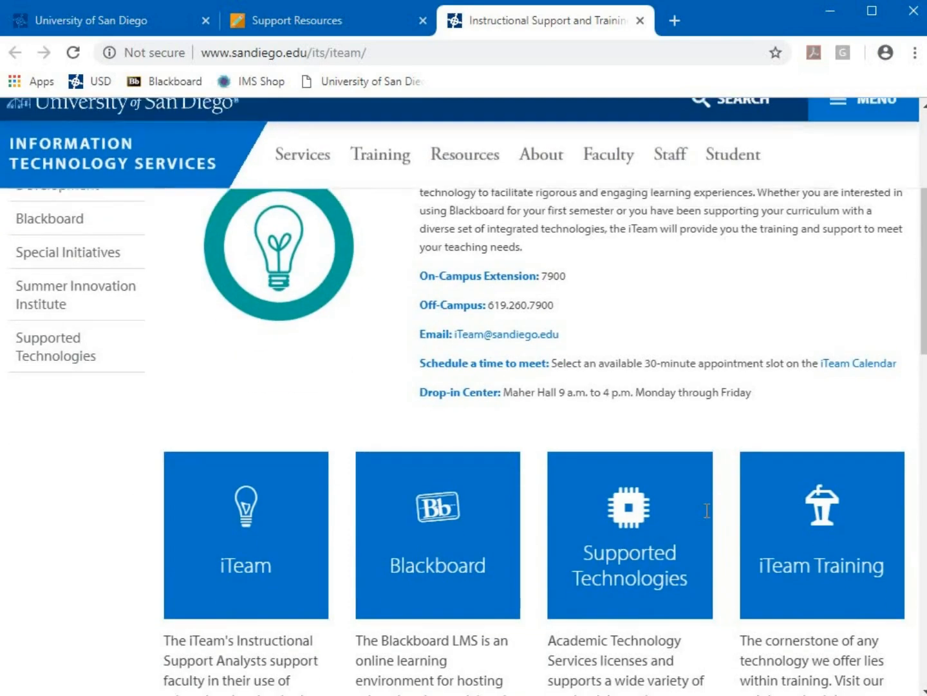
scroll(698, 555, "down", 2)
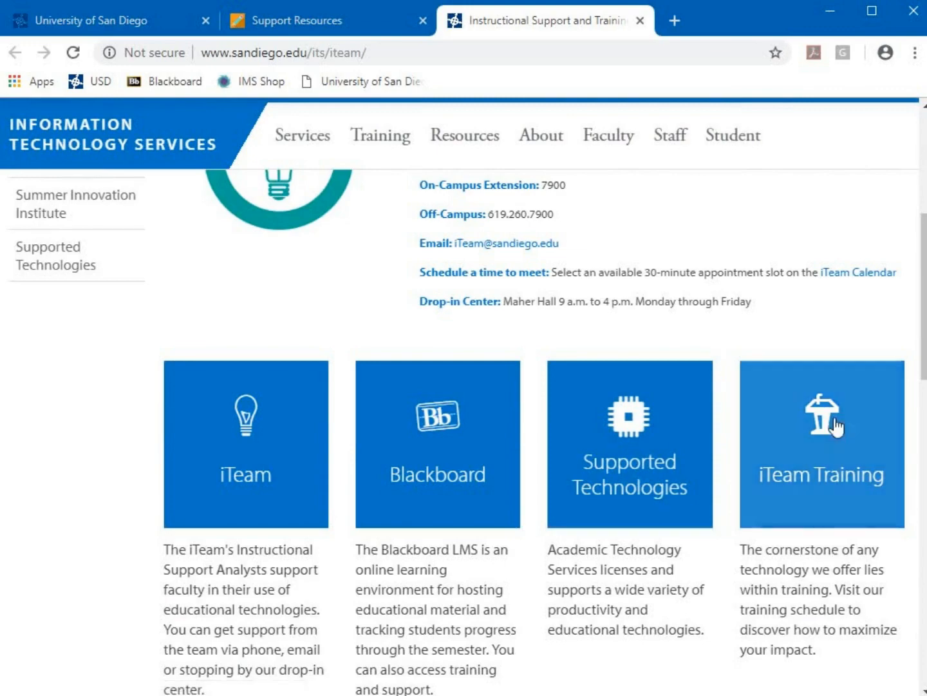
left_click(854, 431)
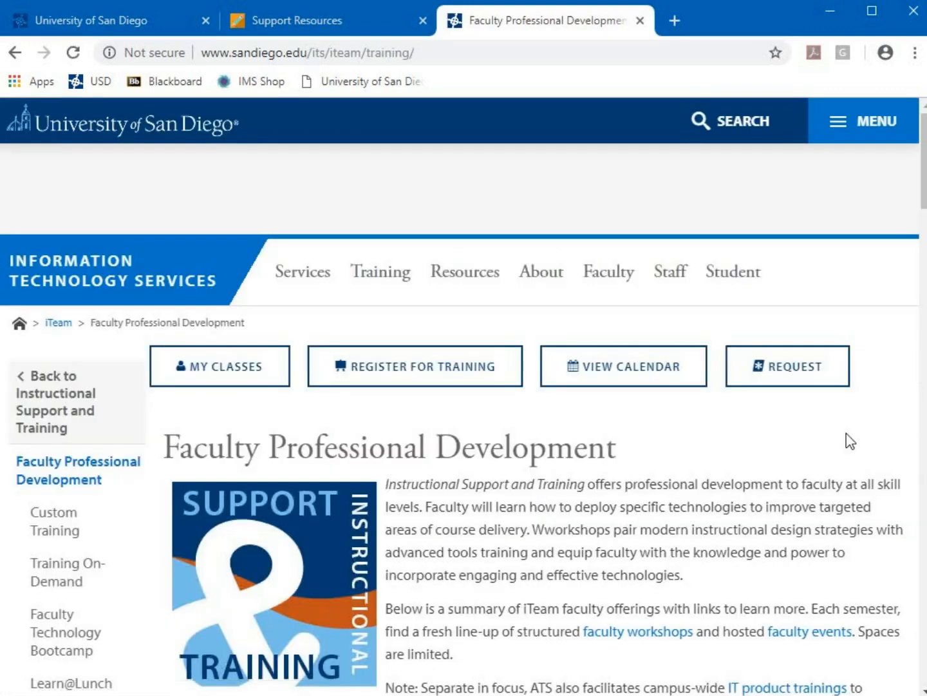
left_click(588, 375)
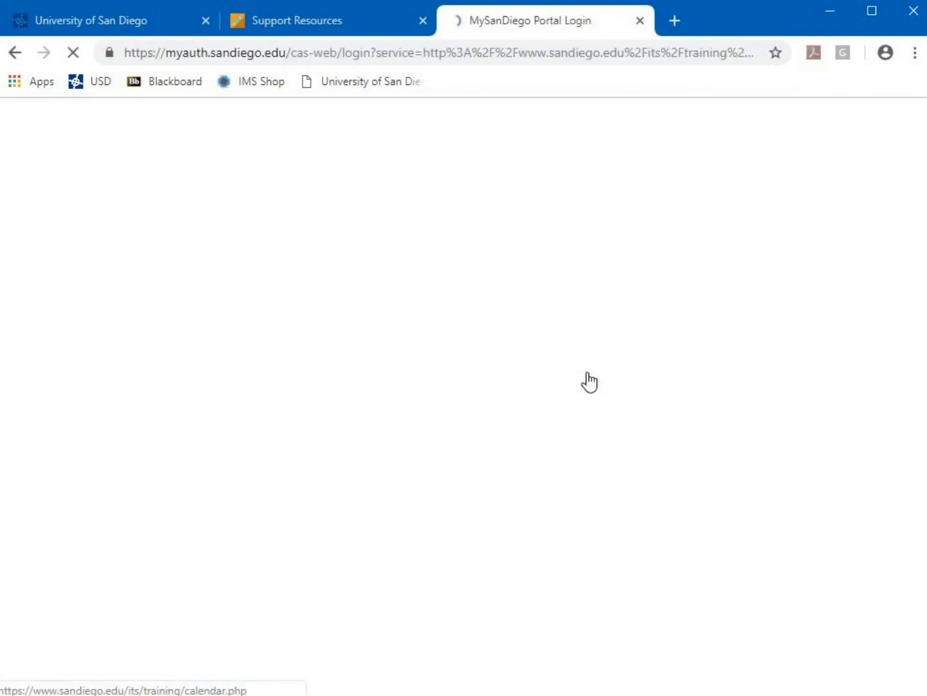
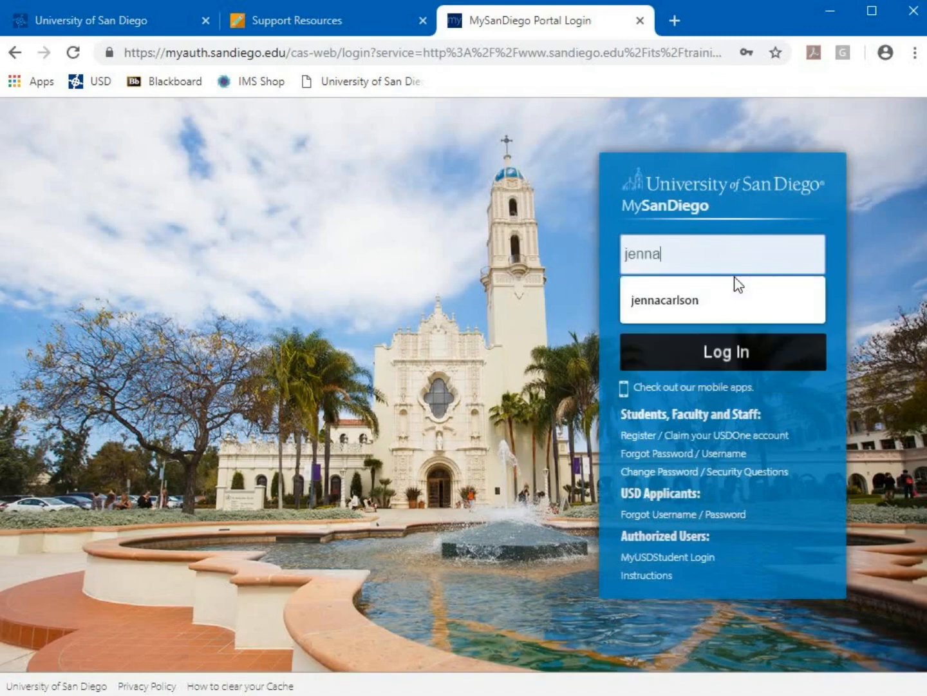
key("Tab")
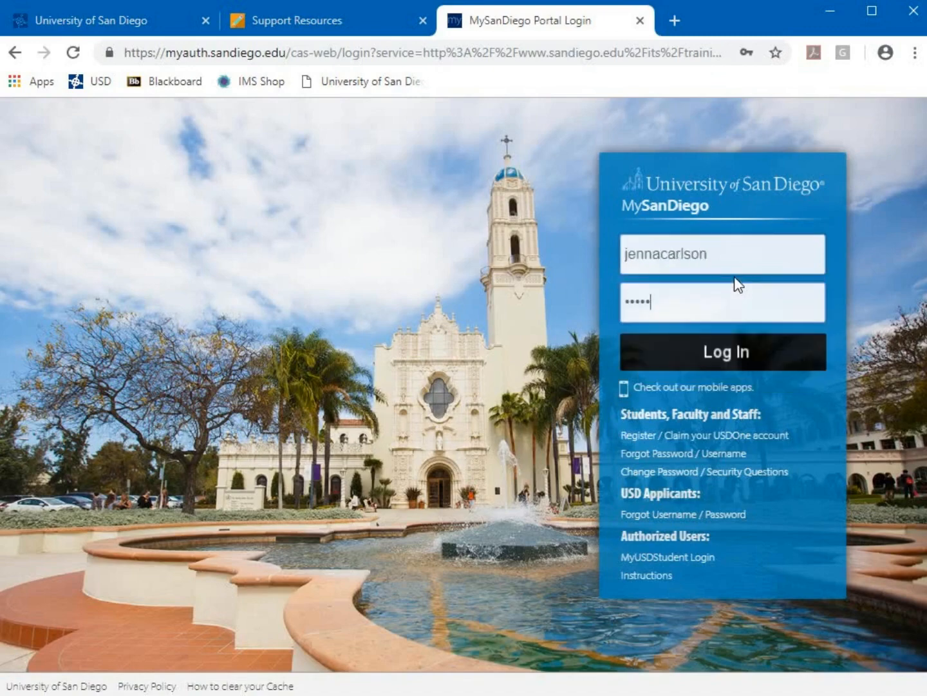
key("Return")
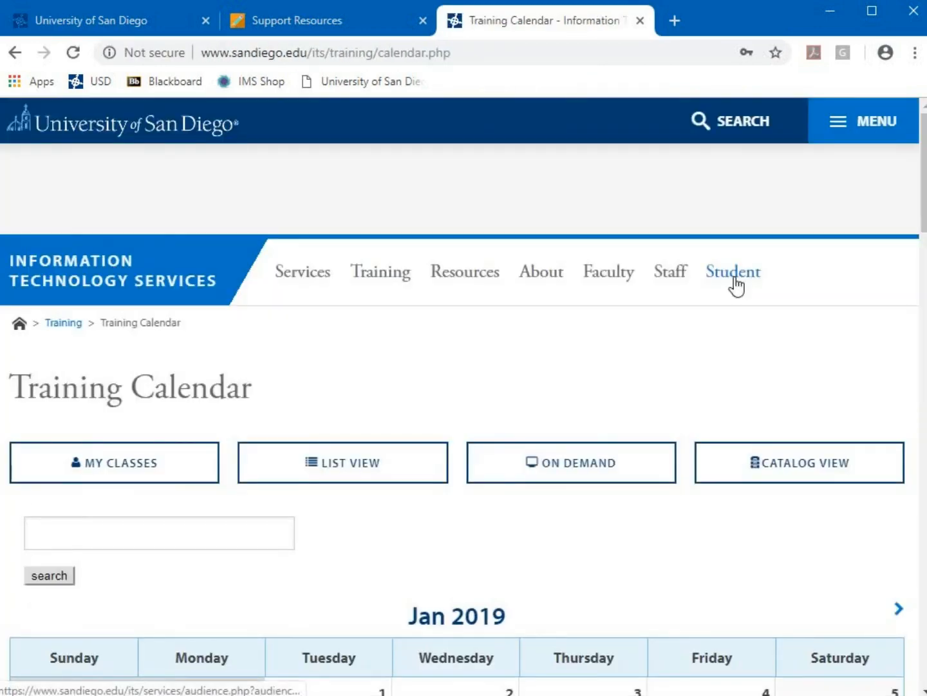
Move the training calendar to February 2019, view a session, then return to Support Resources
scroll(594, 503, "down", 4)
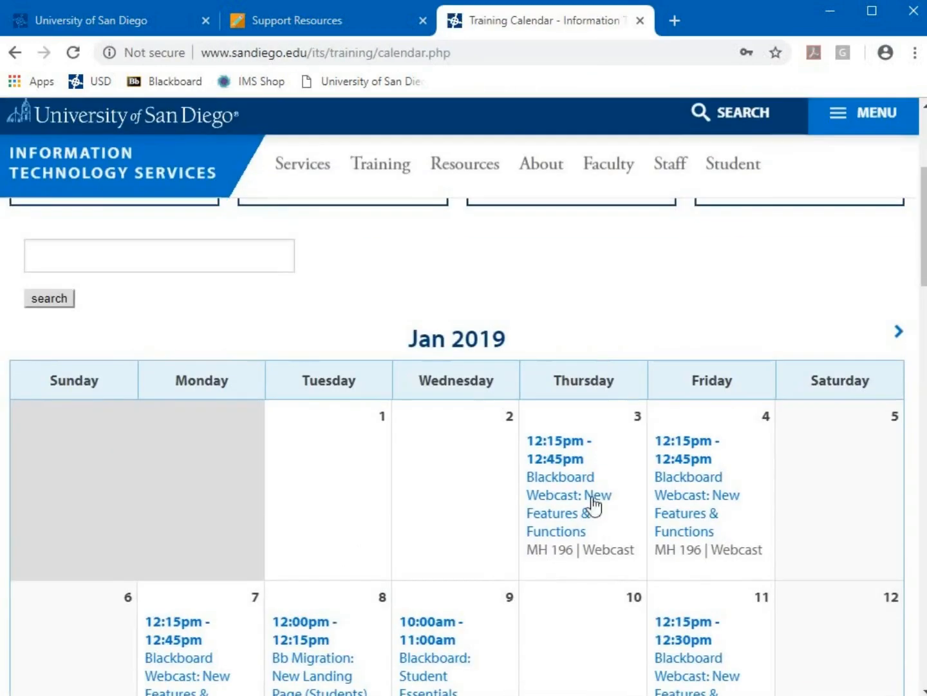
scroll(744, 447, "down", 4)
scroll(784, 454, "down", 8)
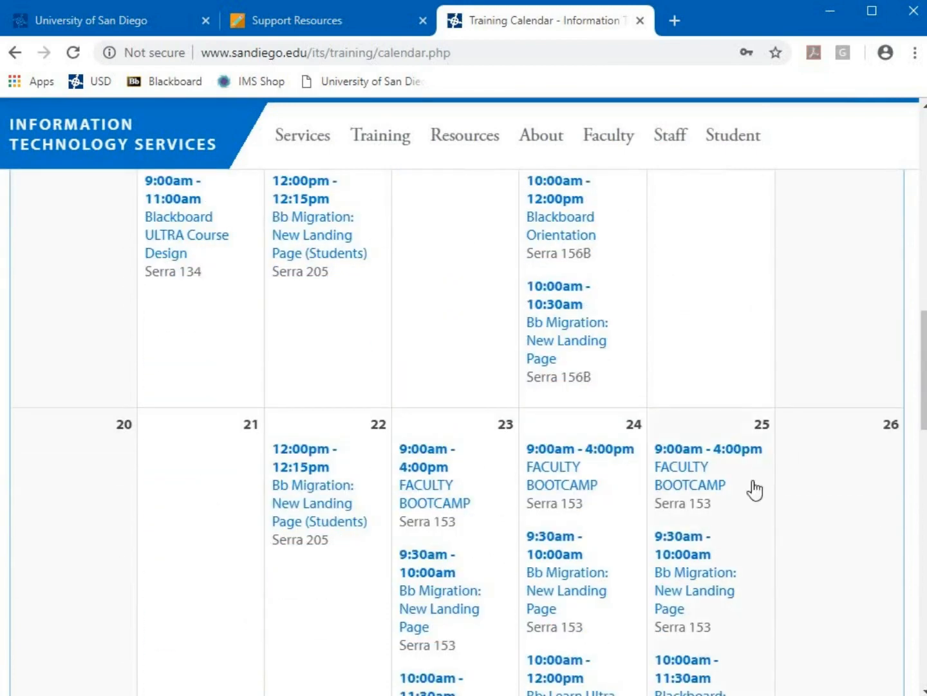
scroll(754, 493, "up", 15)
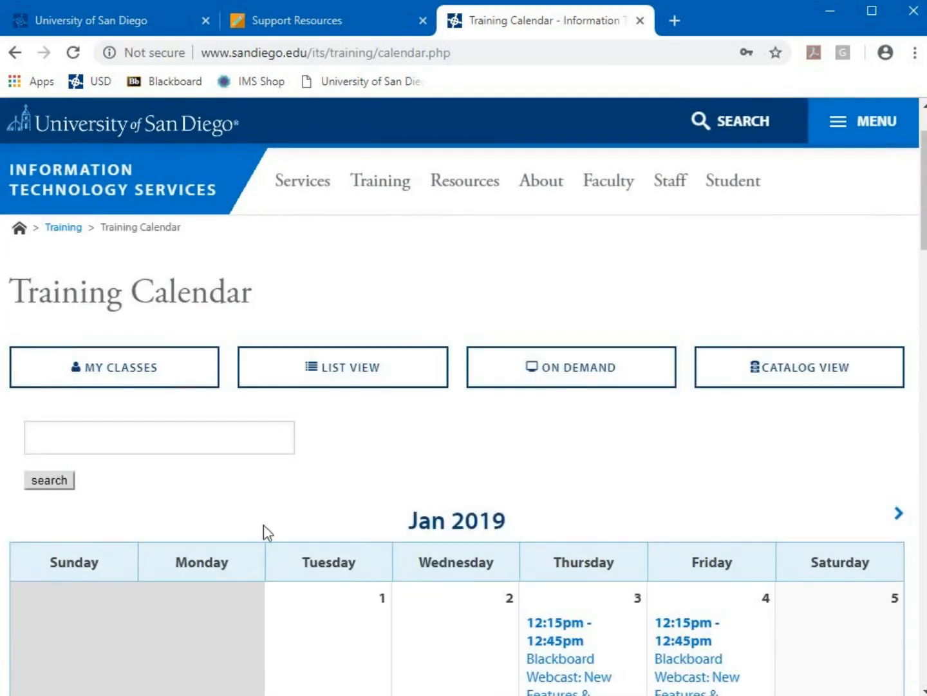
left_click(899, 515)
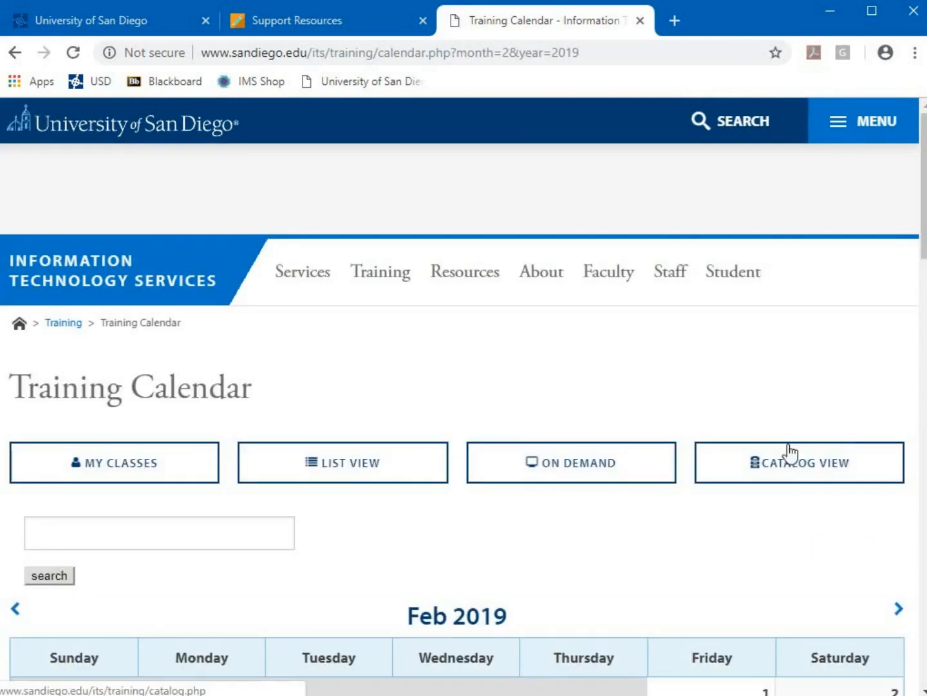
scroll(786, 479, "down", 3)
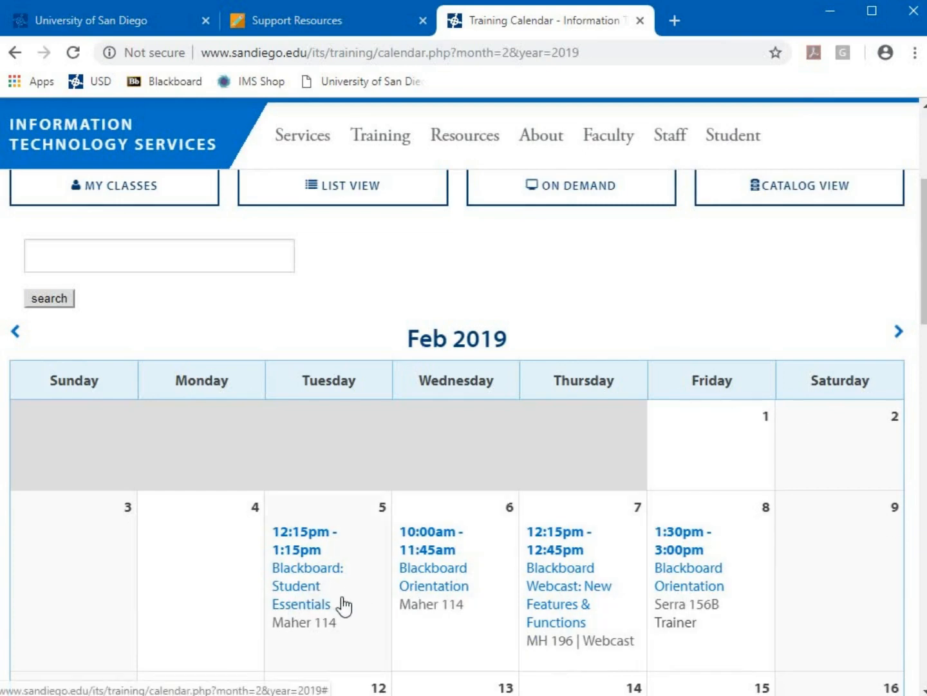
left_click(345, 569)
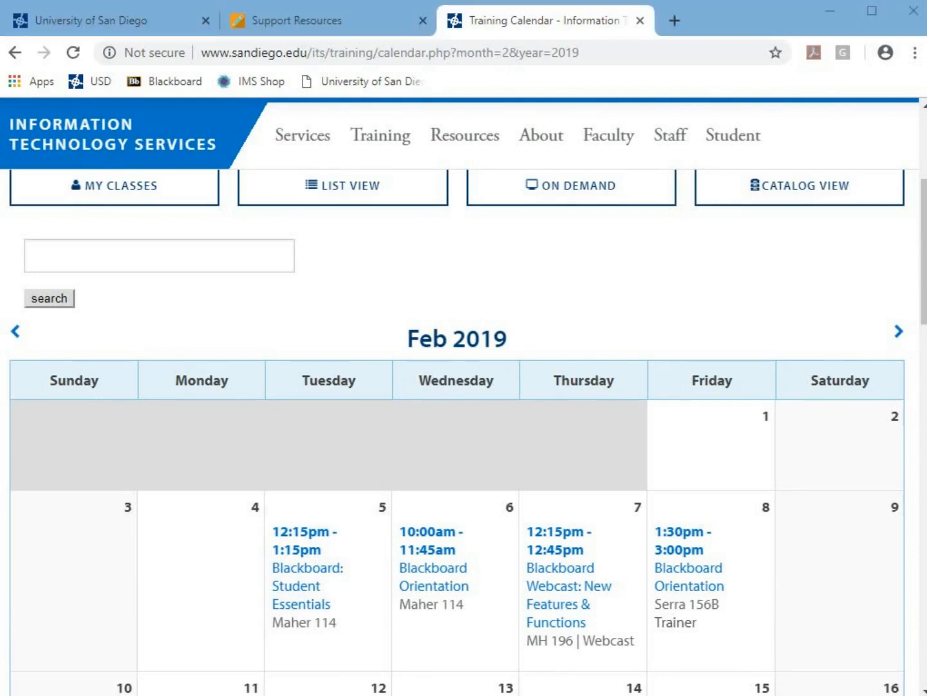
left_click(277, 22)
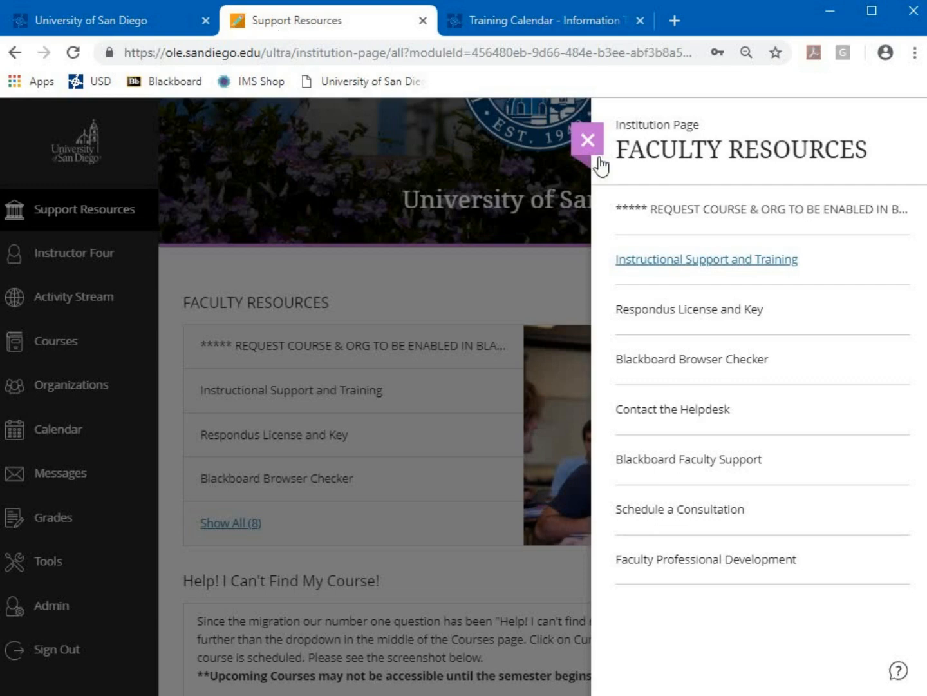
Open 'Respondus License and Key' and scroll My Academics to the Respondus section, then return
left_click(693, 311)
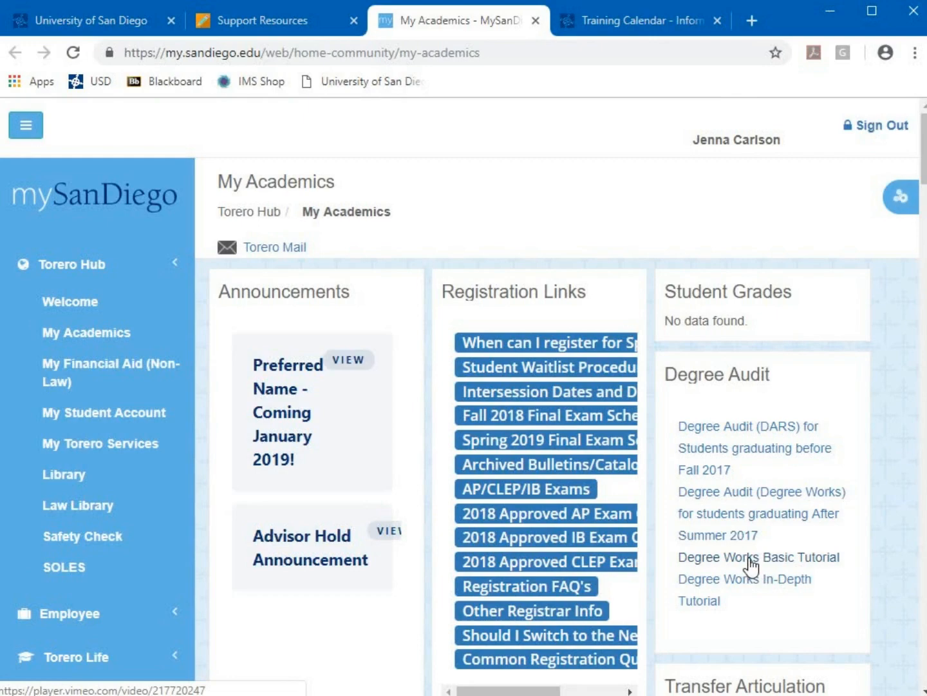
scroll(802, 547, "down", 4)
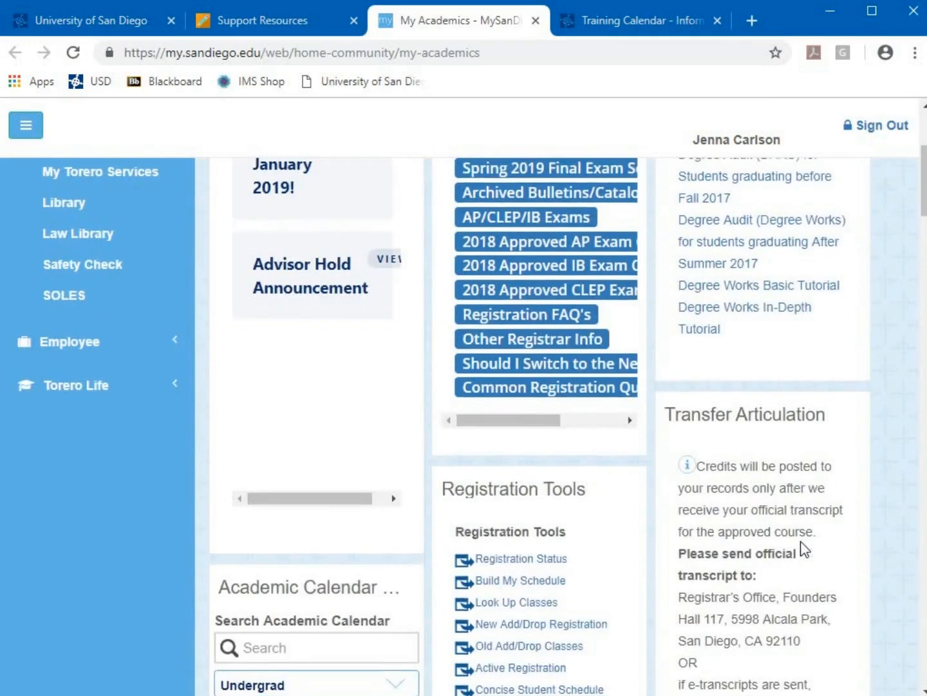
scroll(803, 549, "down", 8)
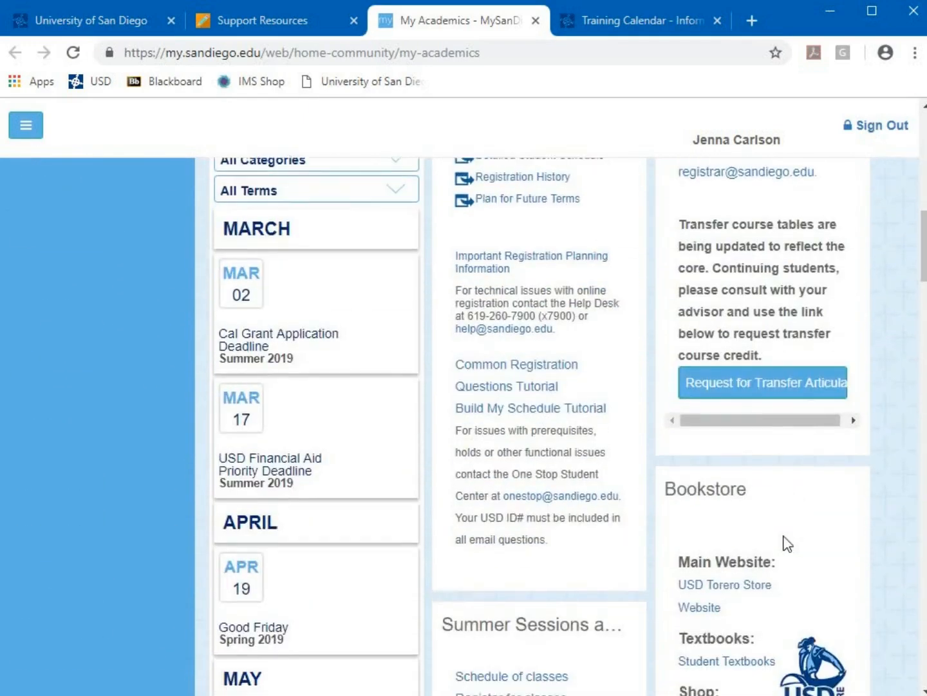
scroll(784, 543, "down", 9)
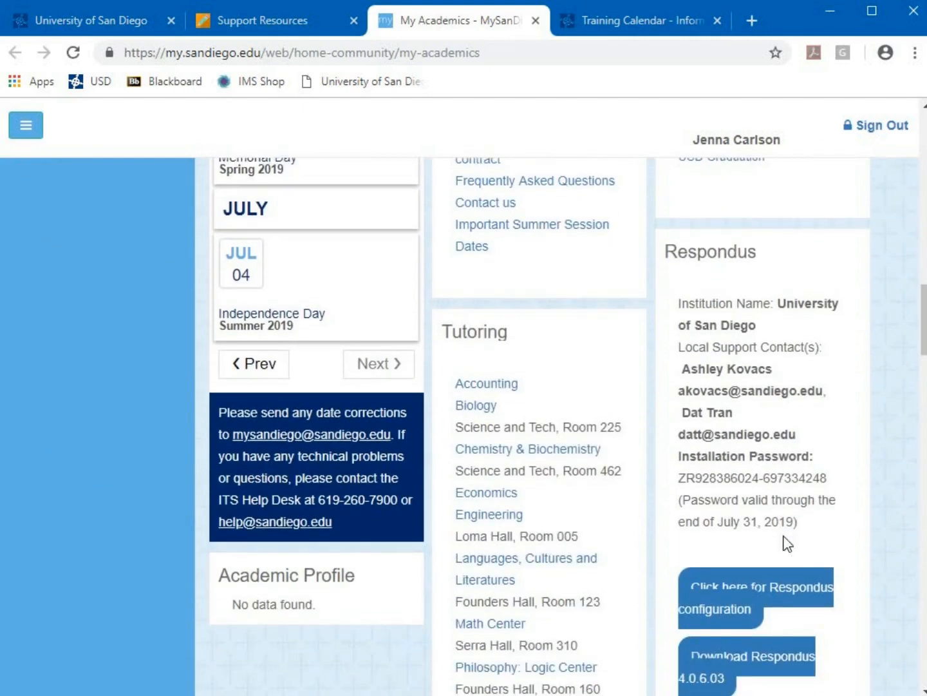
scroll(789, 545, "down", 1)
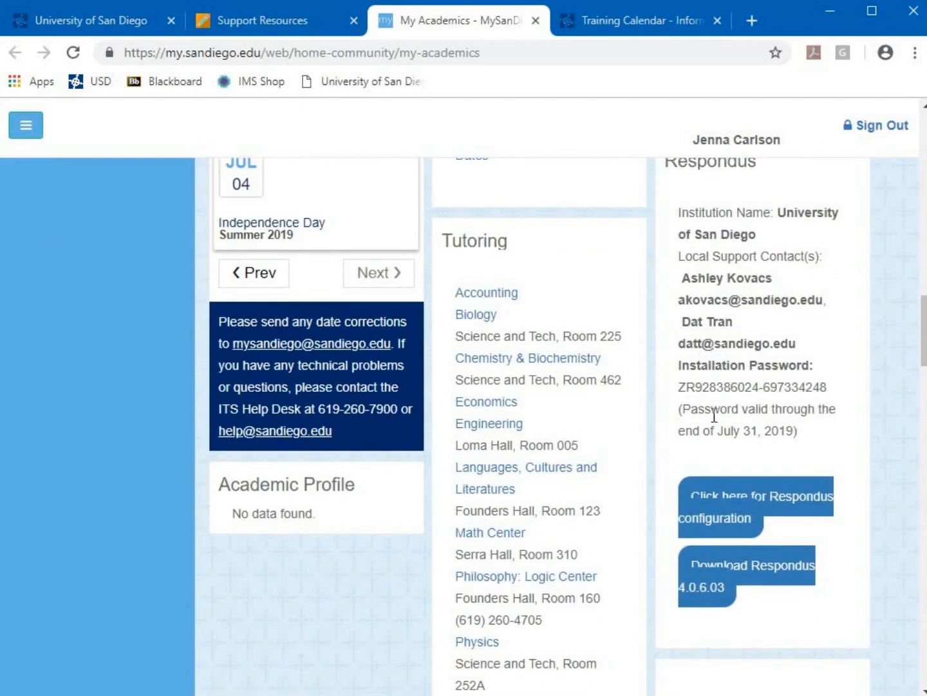
left_click(217, 26)
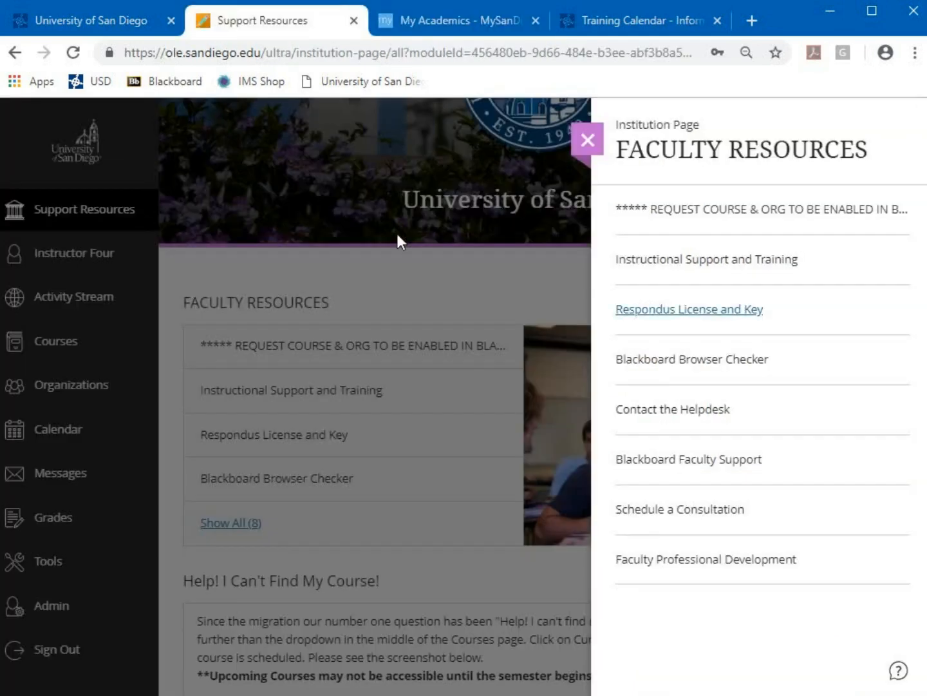
Run the Blackboard Browser Checker and review Chrome 71 support and the Optional technologies table
left_click(656, 363)
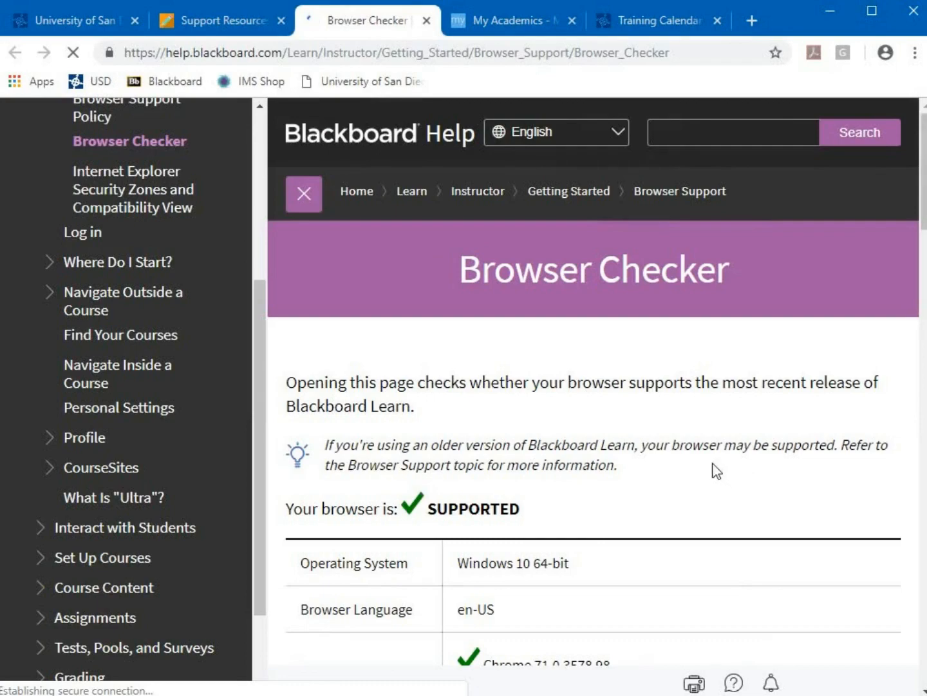
scroll(666, 454, "down", 3)
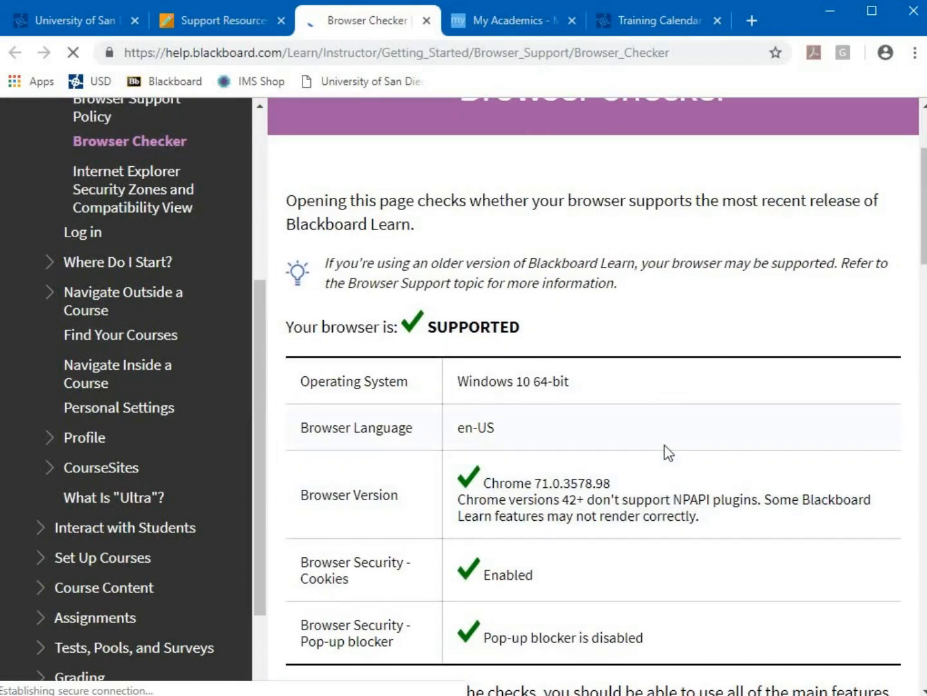
scroll(668, 453, "down", 3)
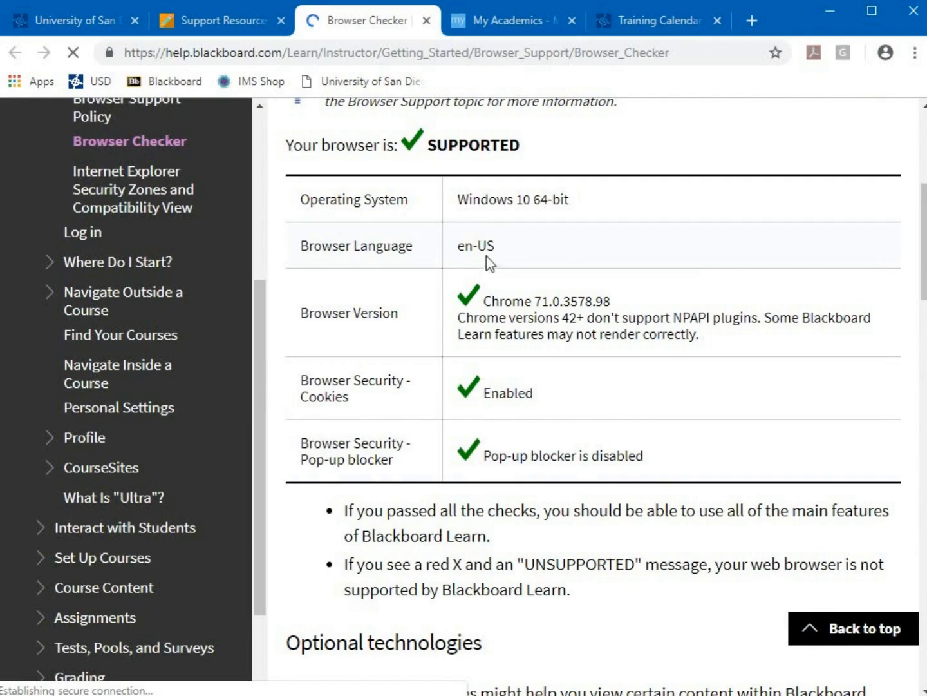
scroll(606, 375, "down", 5)
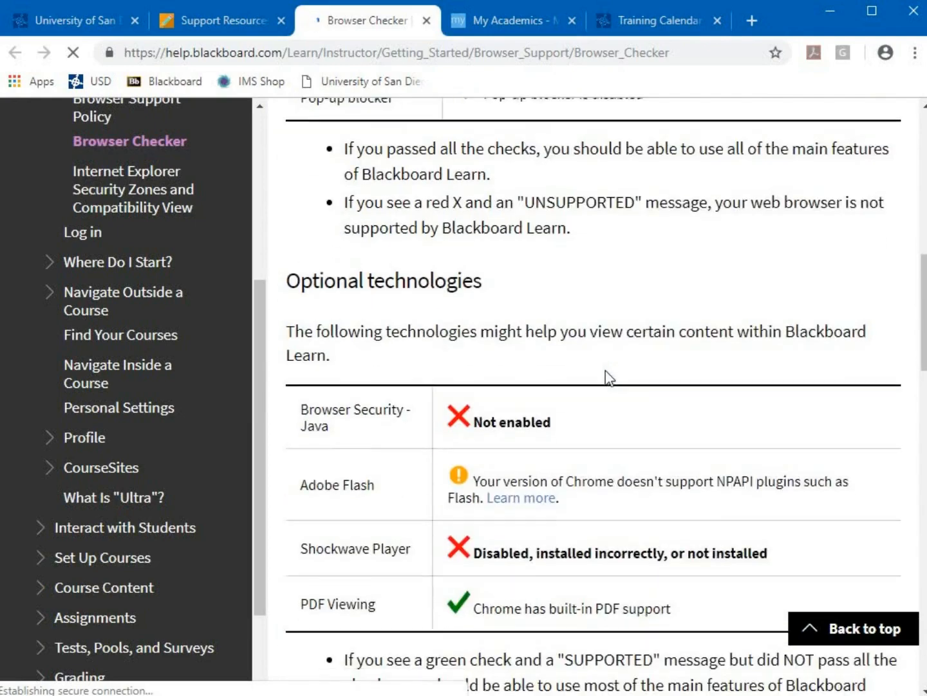
scroll(613, 386, "down", 5)
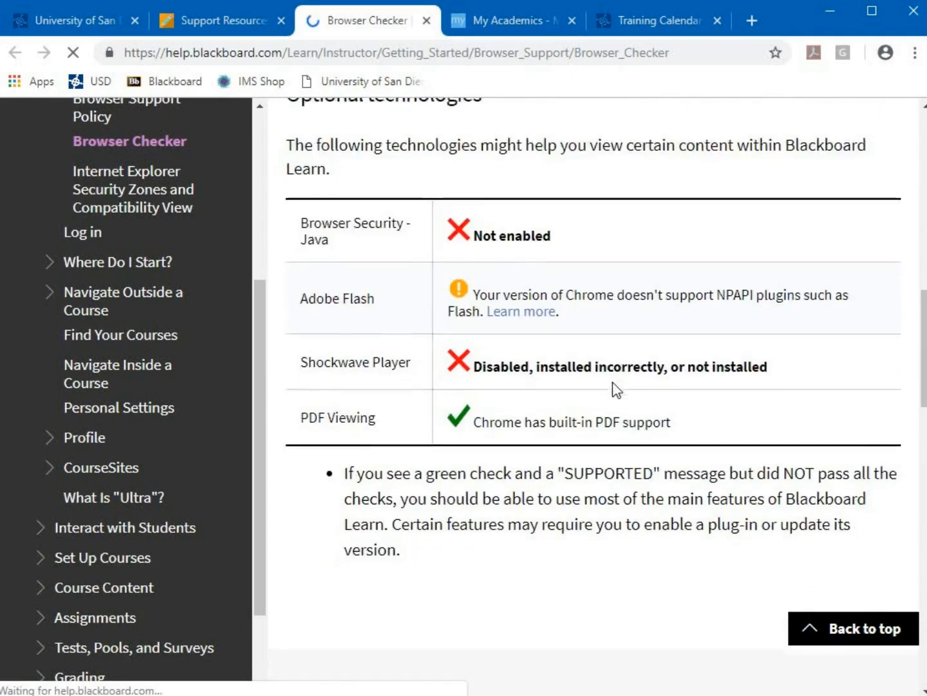
scroll(614, 382, "down", 4)
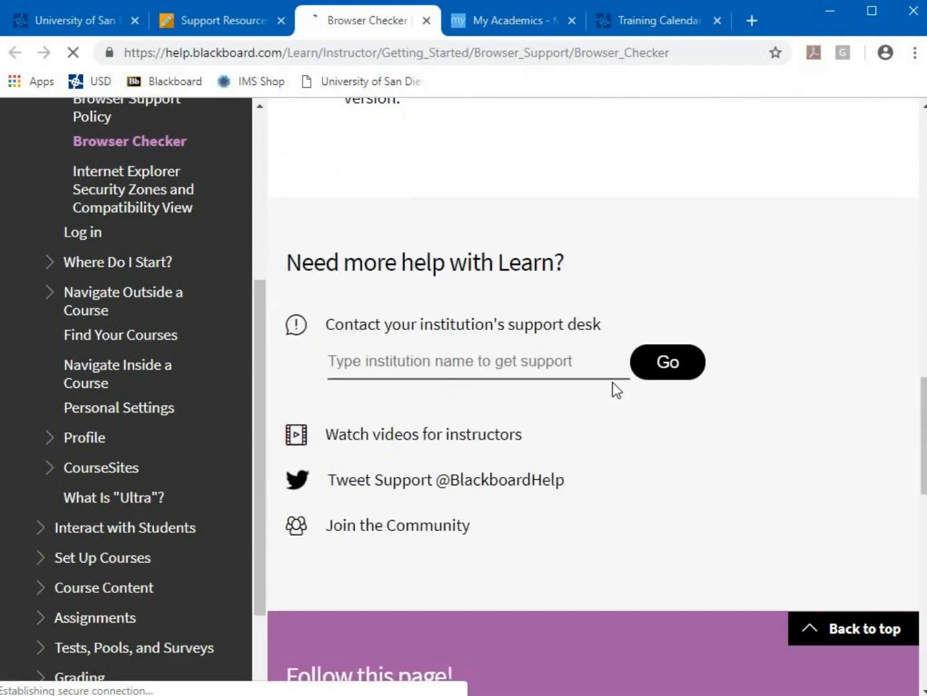
scroll(606, 419, "up", 7)
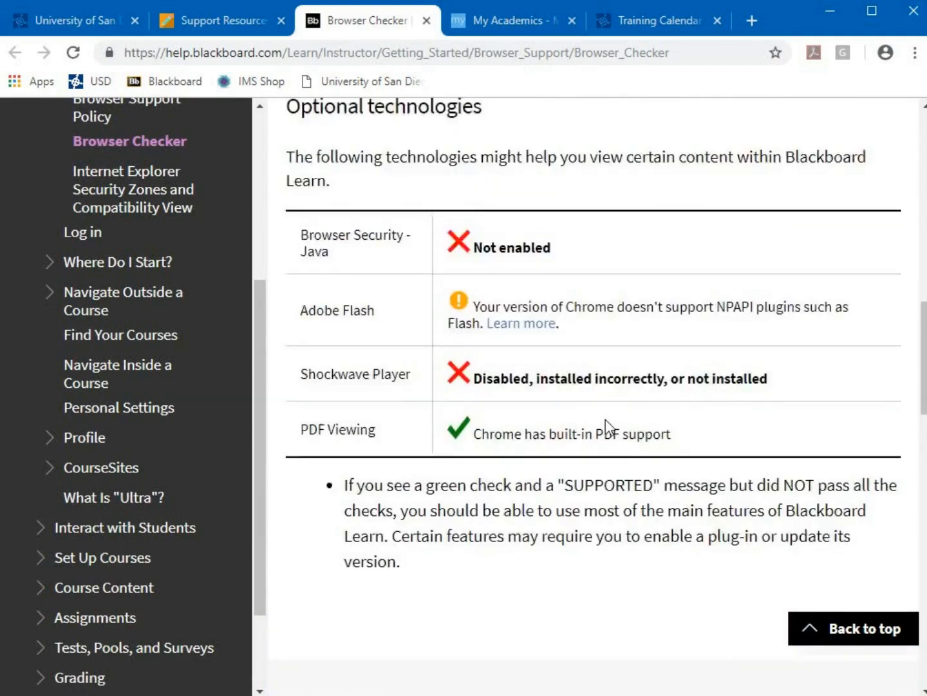
Back on Support Resources, close the full Faculty Resources list
left_click(212, 25)
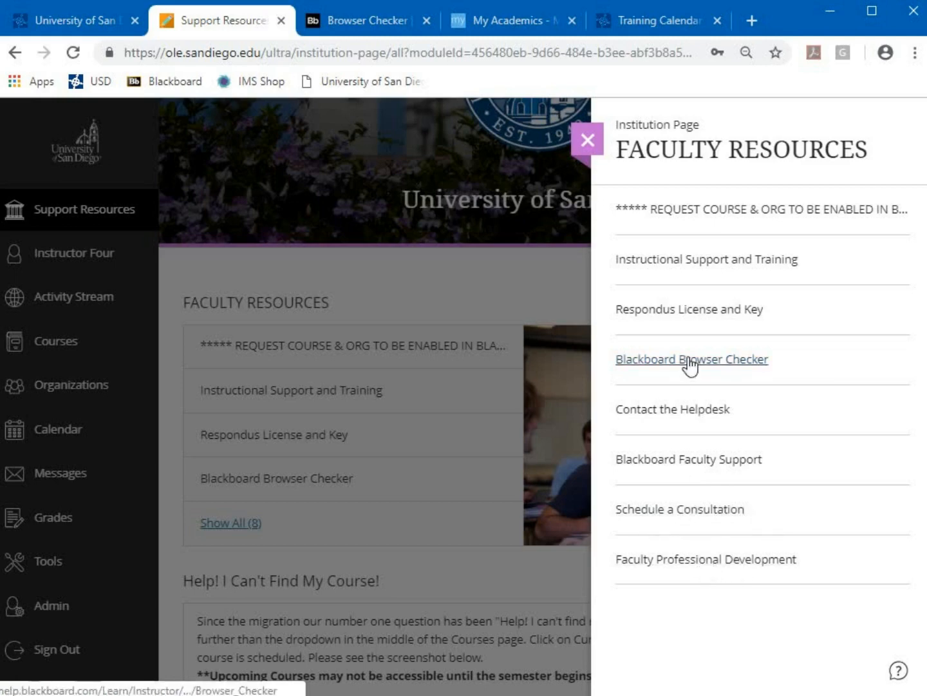
left_click(588, 141)
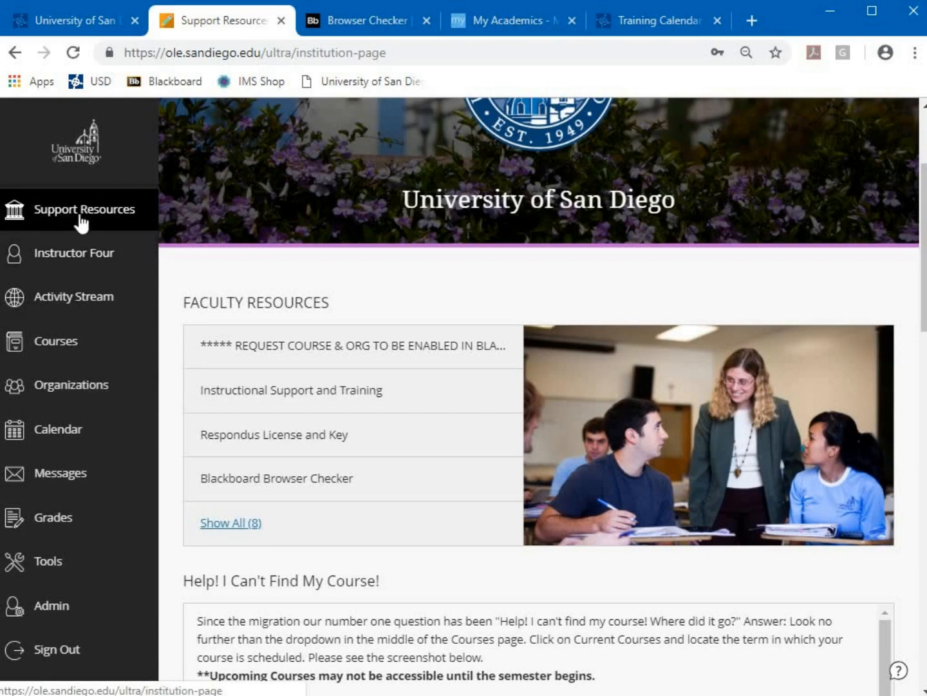
Open the instructor profile and view stream and email notification settings, closing without changes
left_click(76, 268)
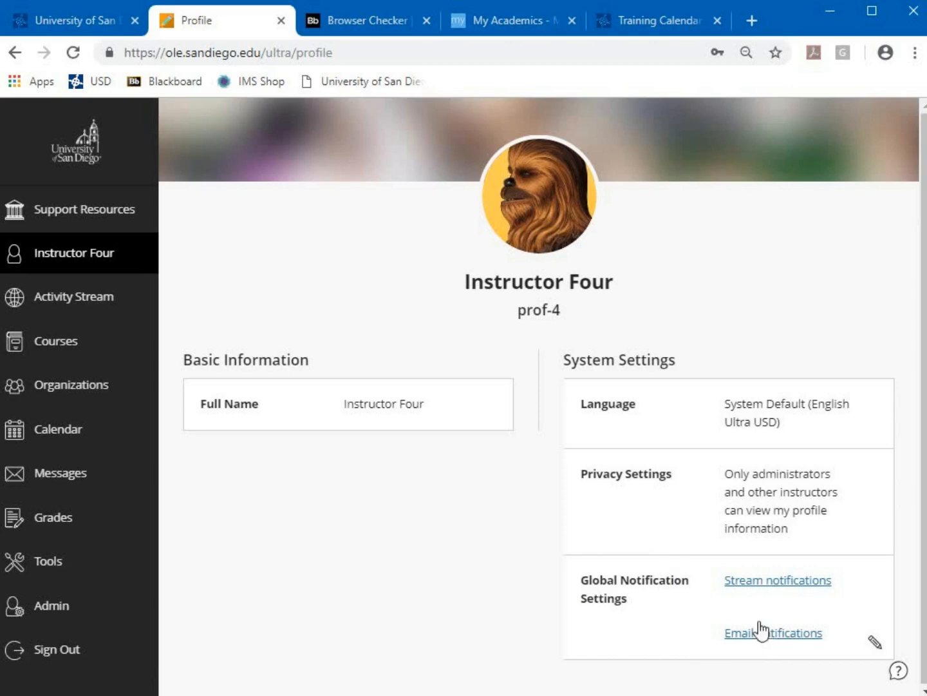
left_click(745, 634)
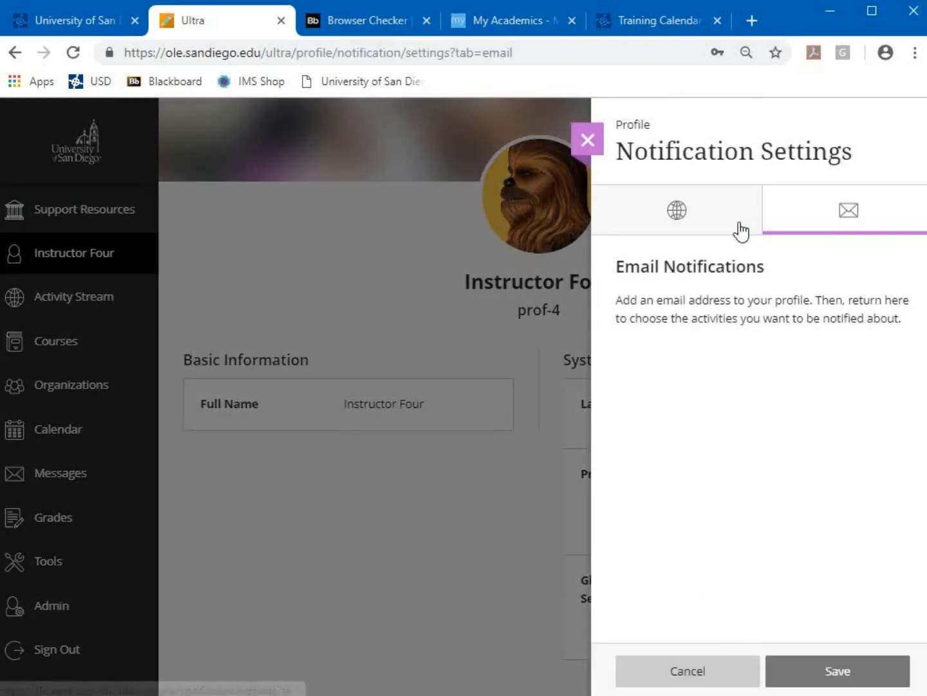
left_click(717, 220)
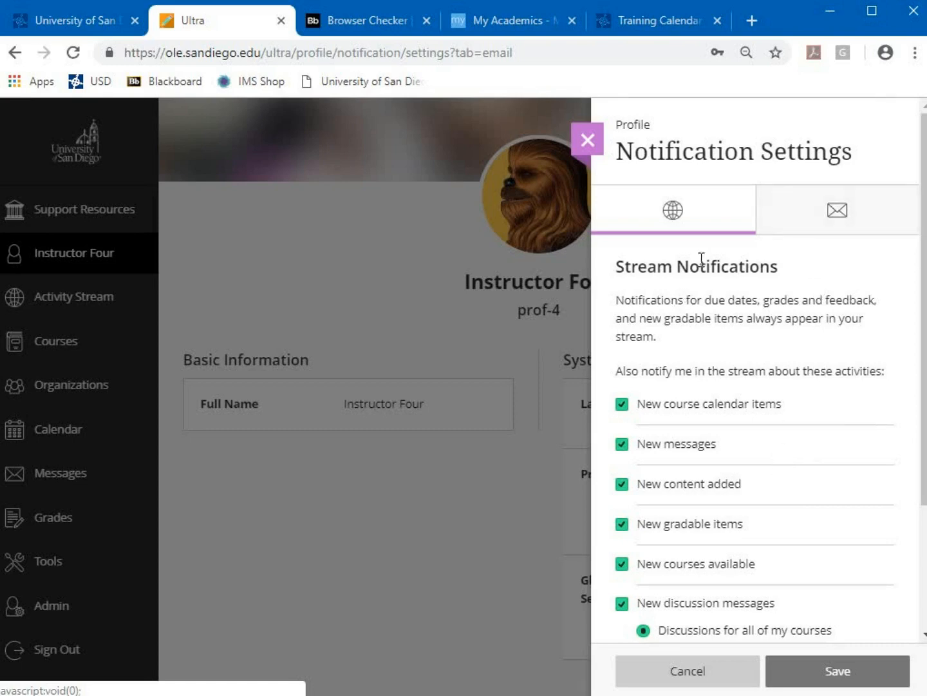
left_click(807, 217)
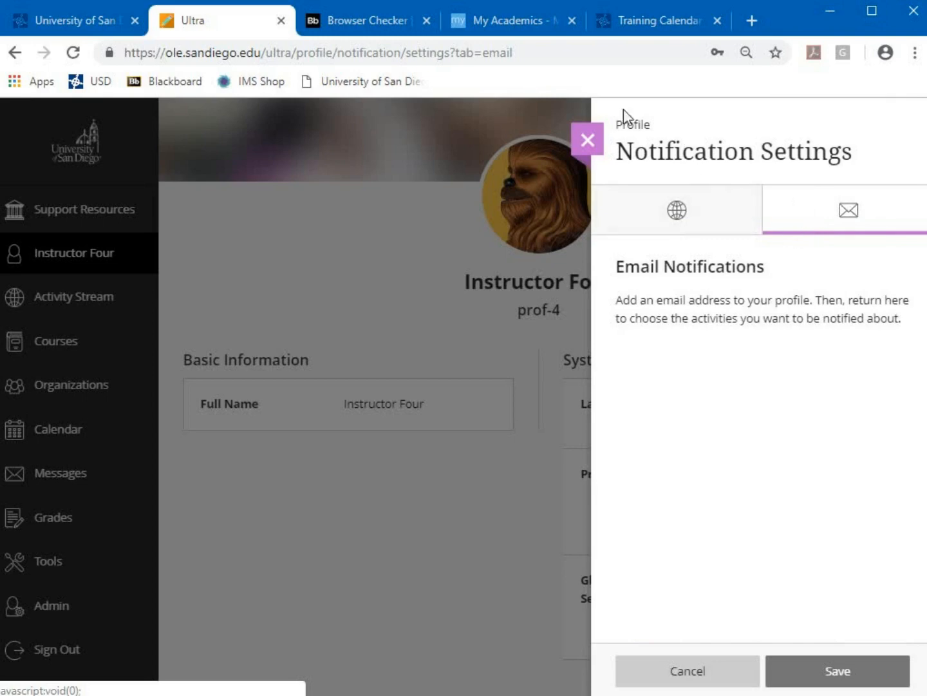
left_click(586, 143)
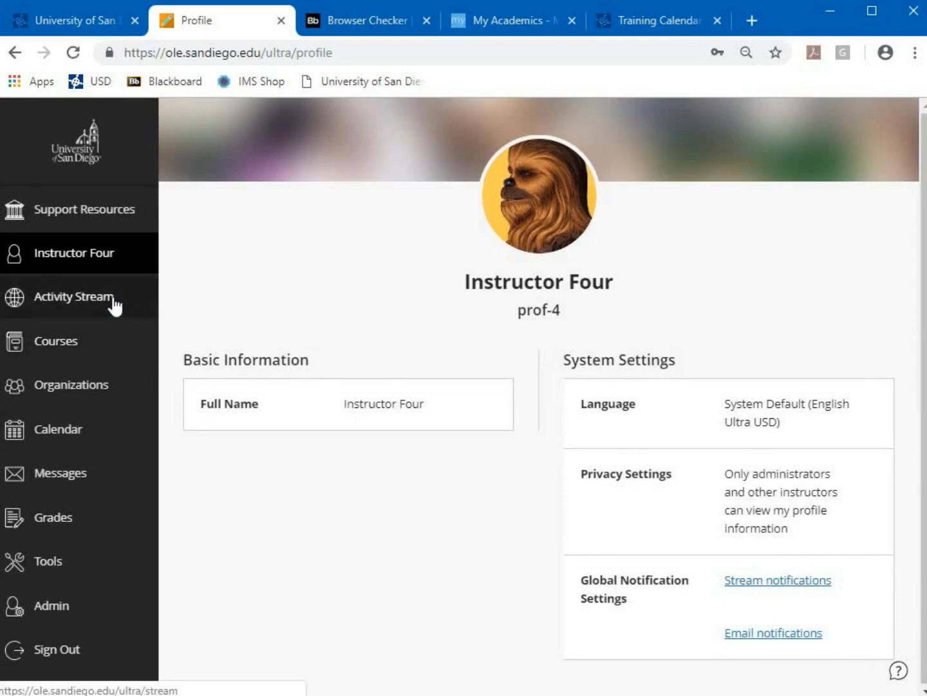
Browse the Activity Stream and the Courses list, then open Organizations
left_click(132, 309)
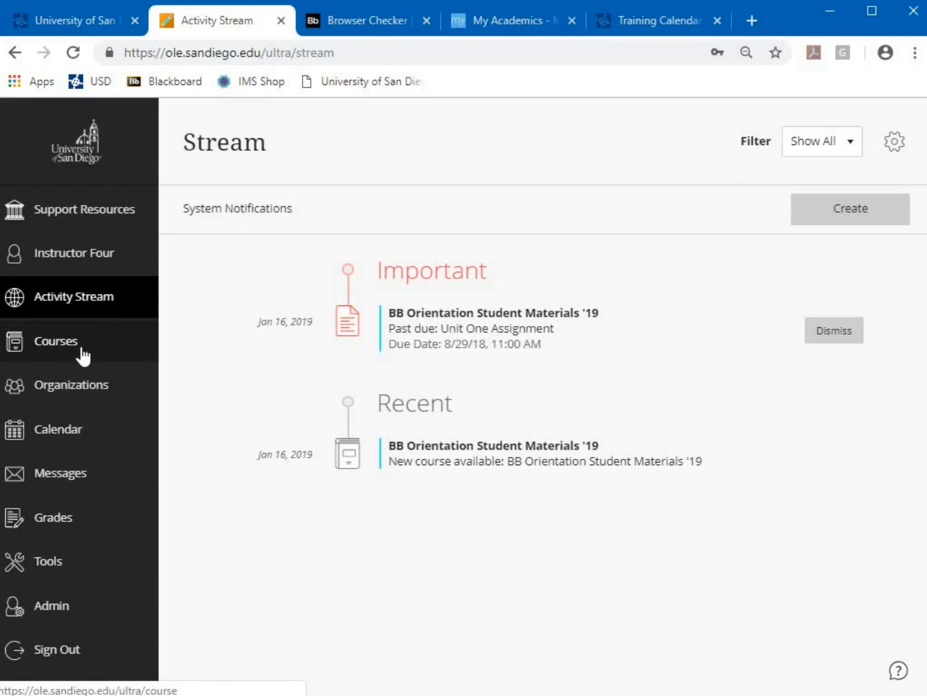
left_click(84, 354)
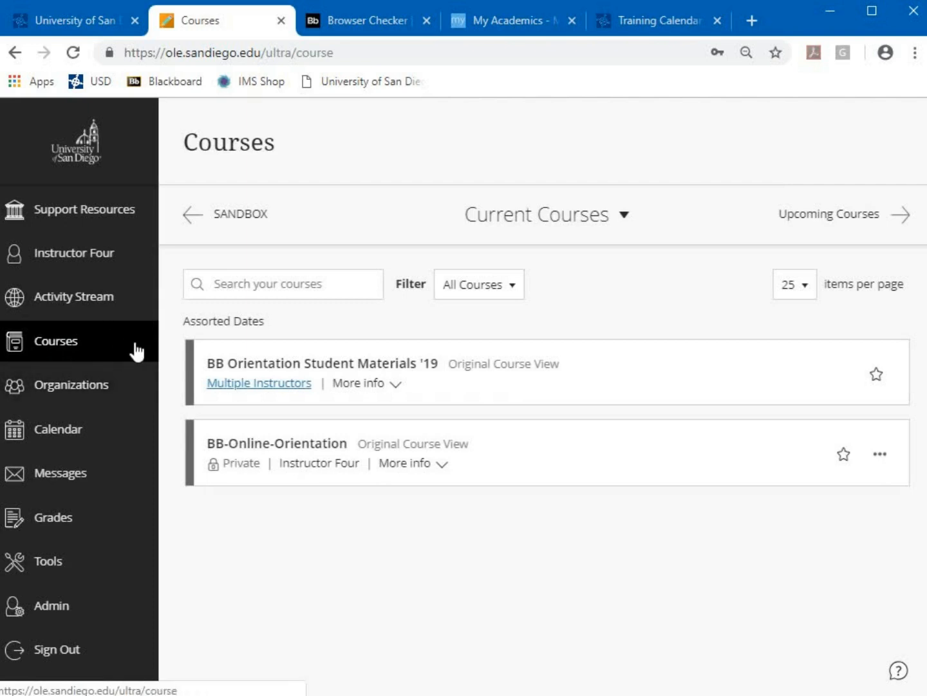
left_click(125, 391)
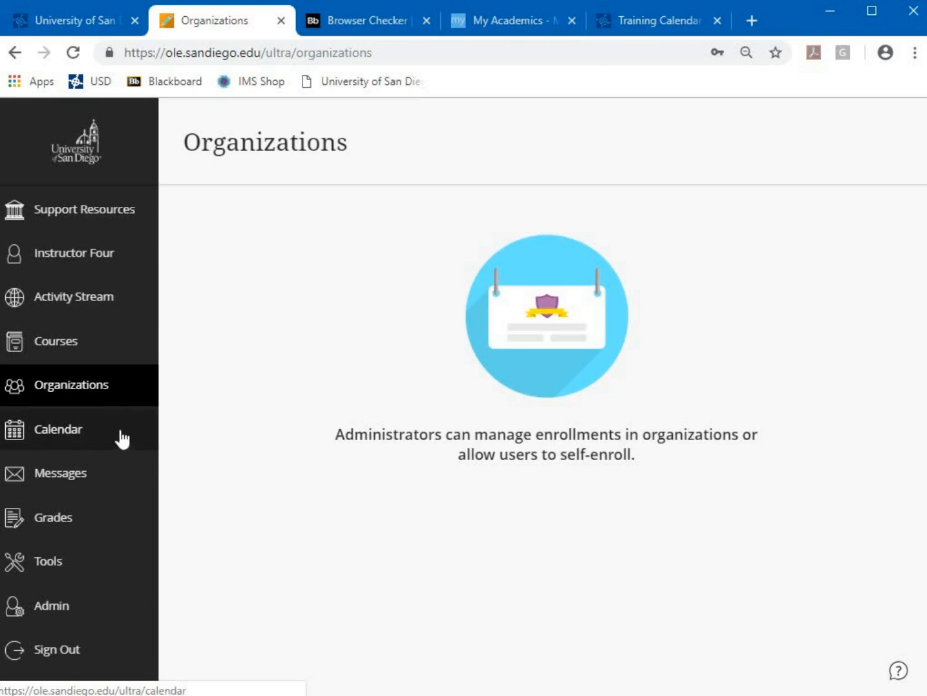
Show the Calendar in Month view at February 2019, then go to Messages
left_click(96, 441)
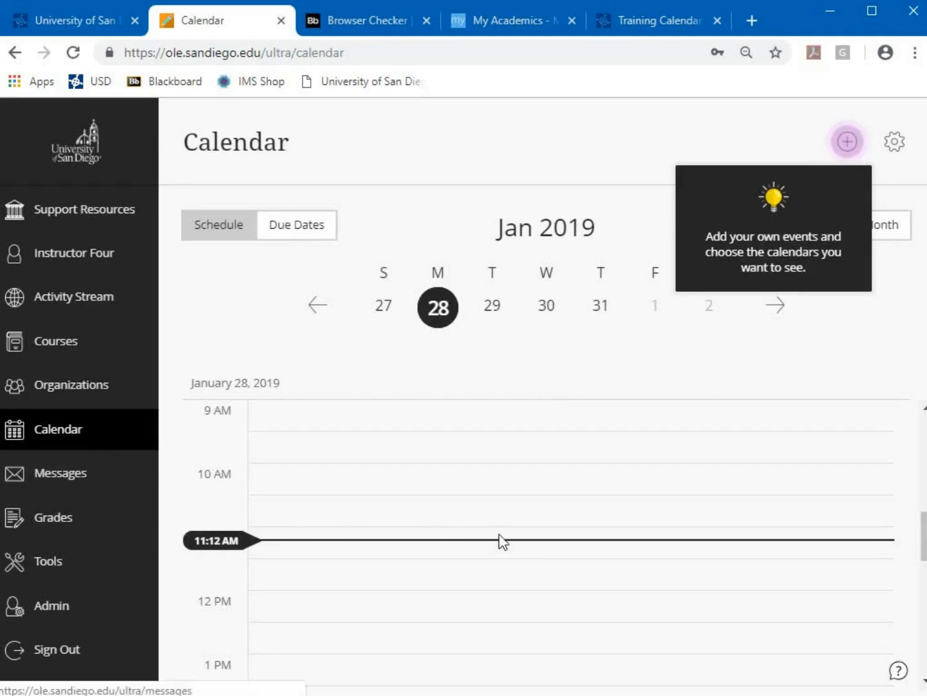
left_click(847, 142)
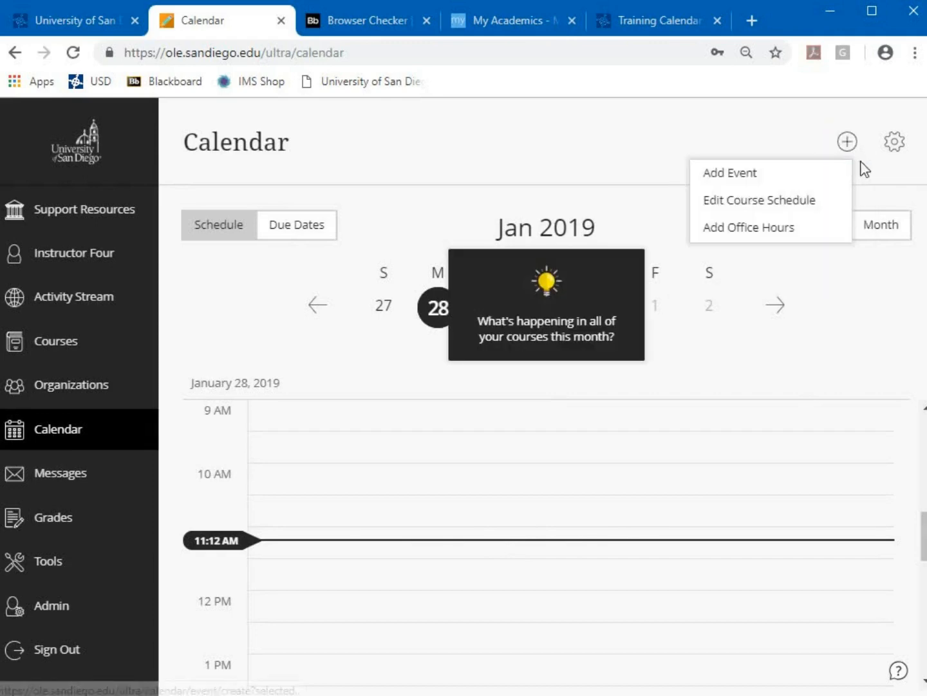
left_click(872, 206)
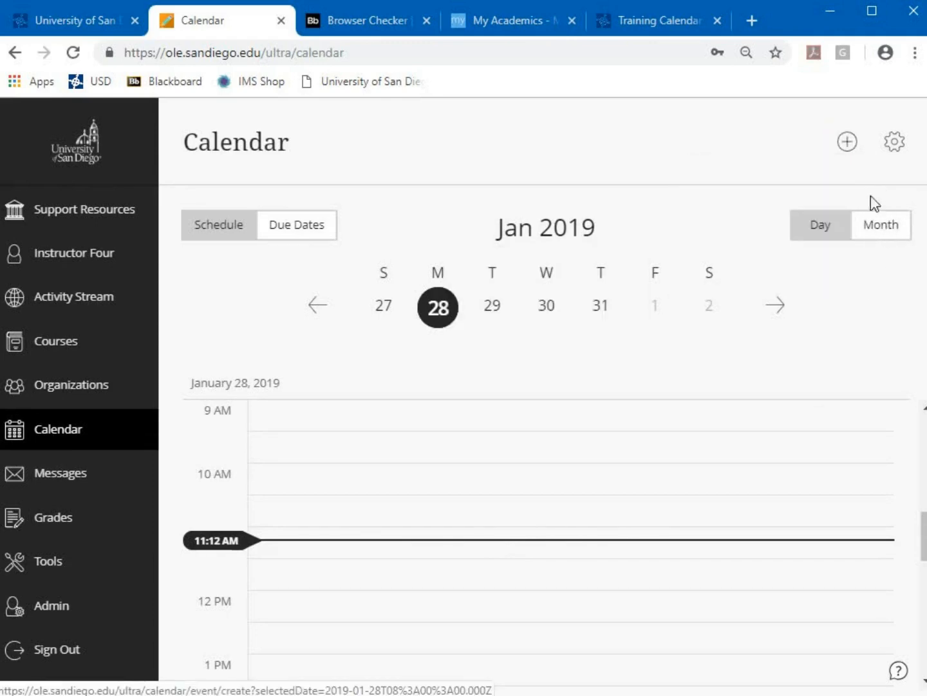
left_click(887, 235)
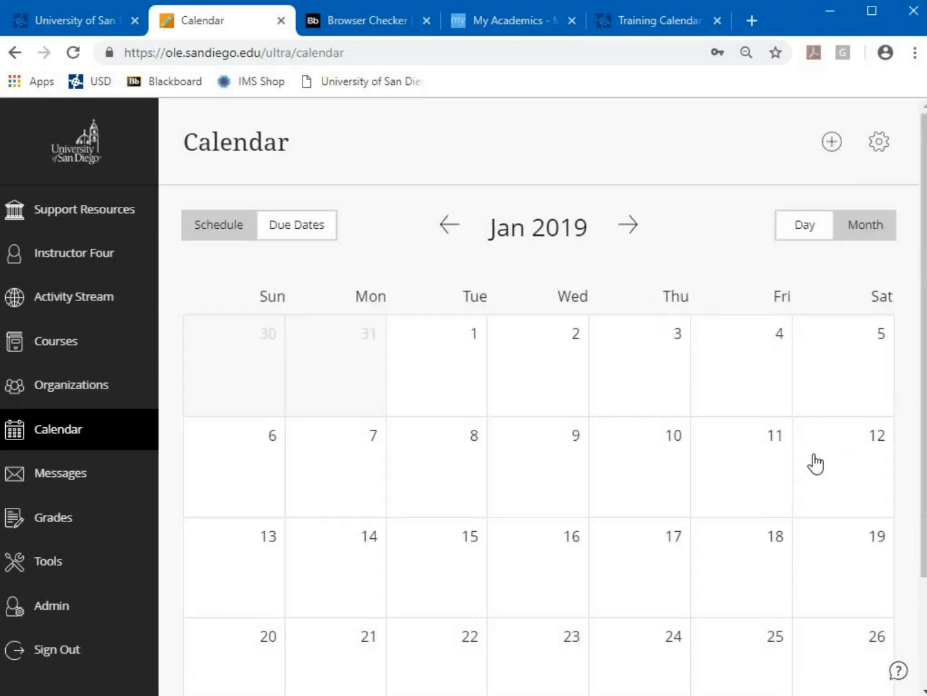
scroll(817, 462, "down", 2)
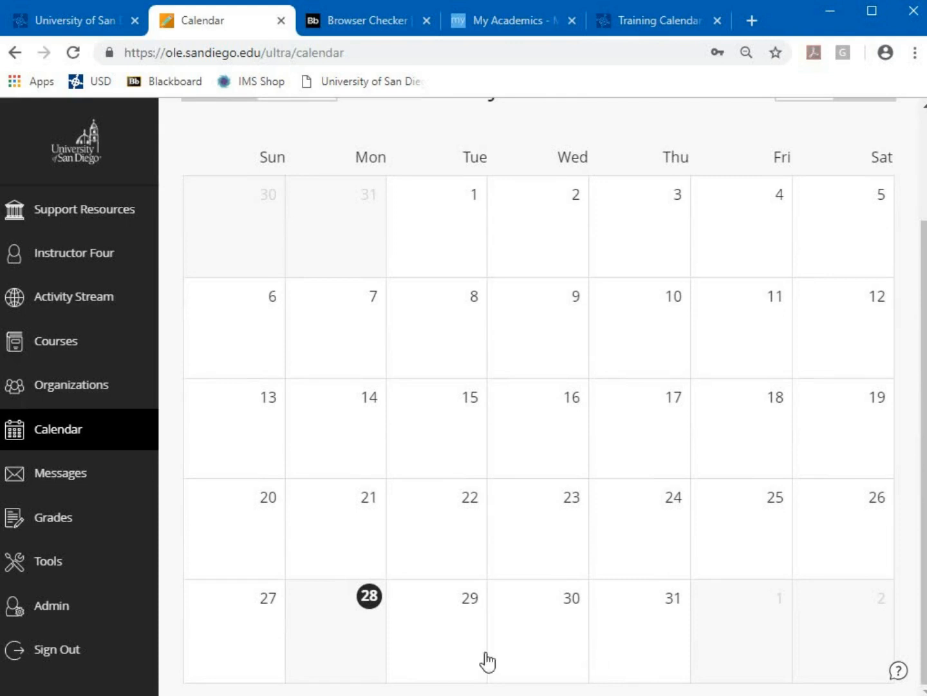
scroll(624, 573, "up", 1)
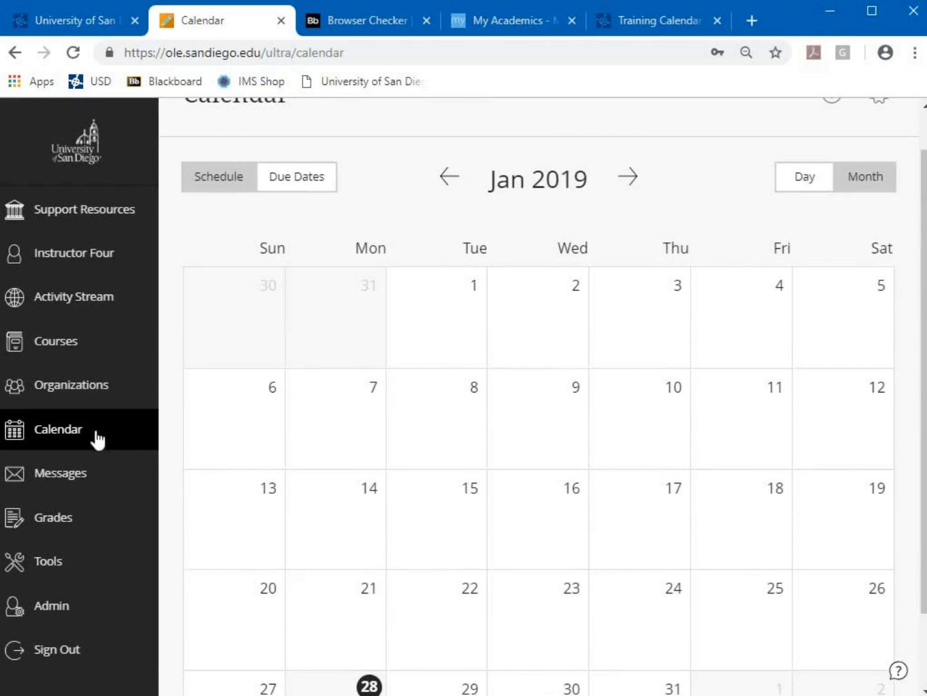
left_click(632, 183)
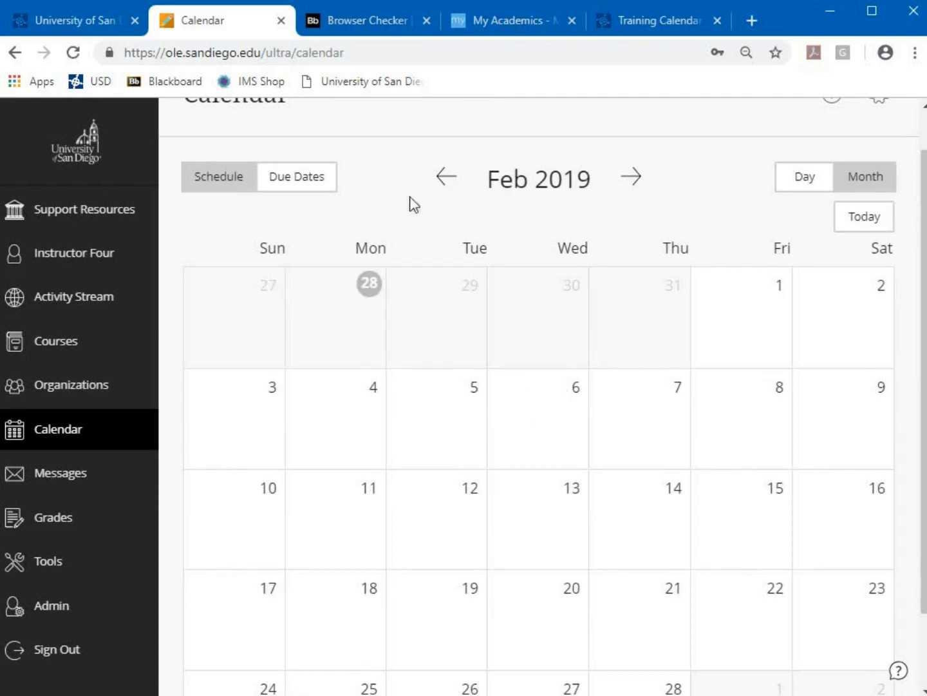
left_click(123, 481)
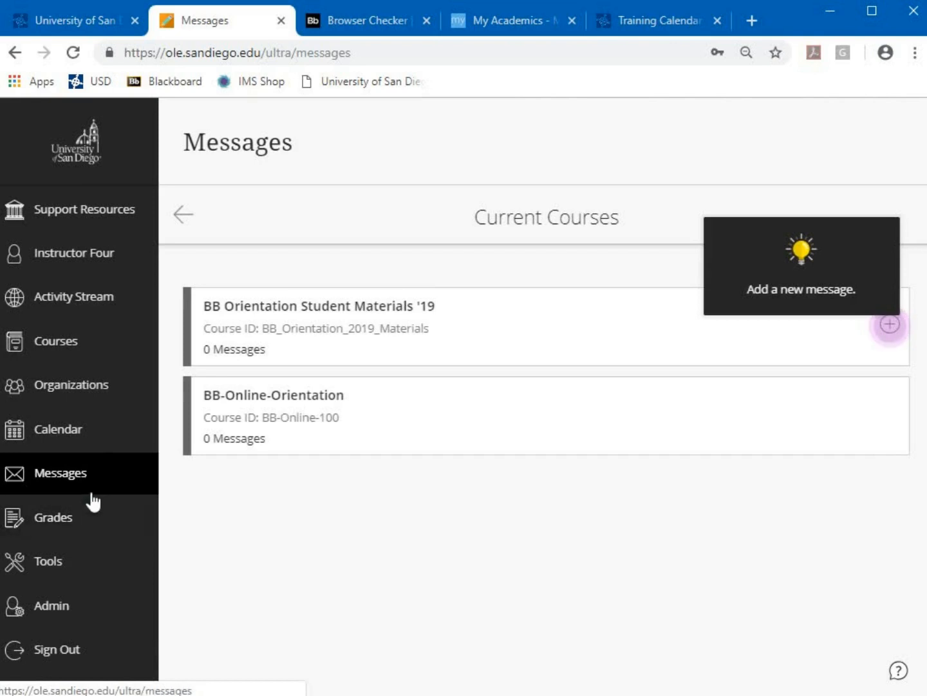
Visit the Grades page, then open Tools to see Content Collection, Portfolios, Goals and My CoursEval
left_click(85, 531)
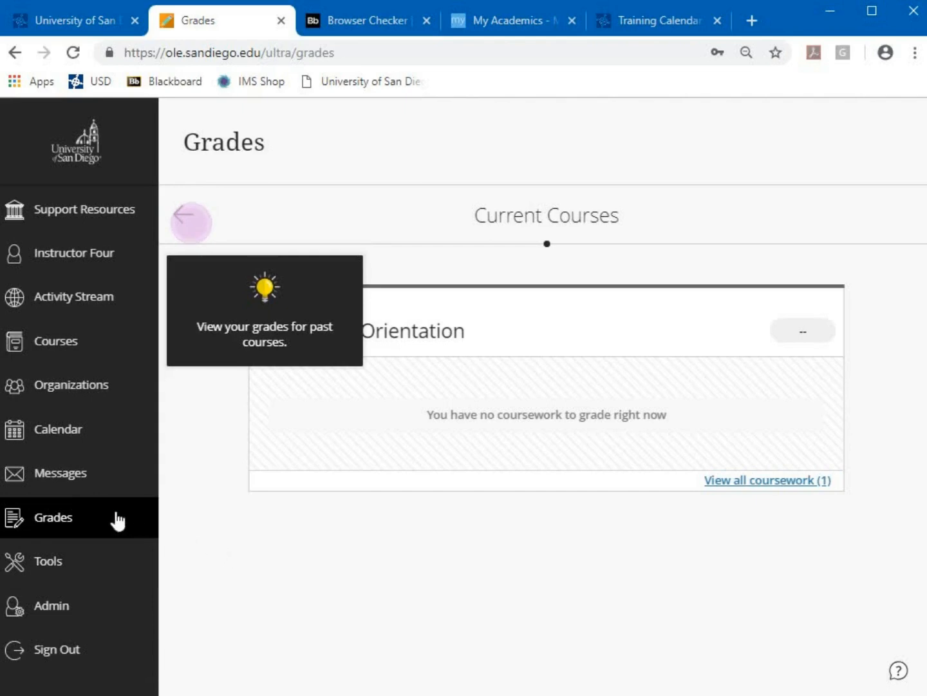
left_click(92, 569)
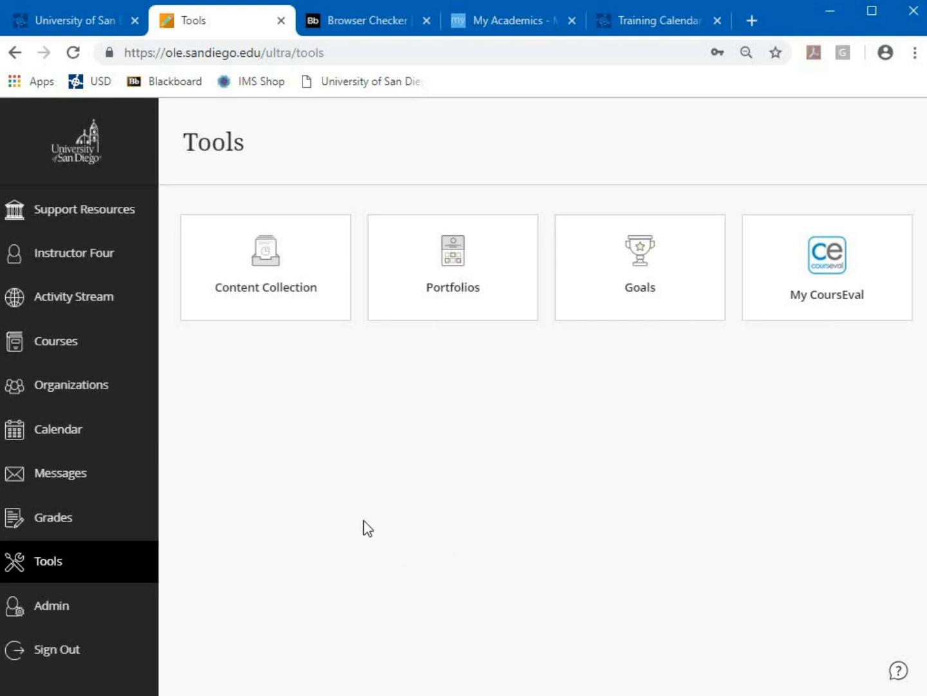
left_click(248, 311)
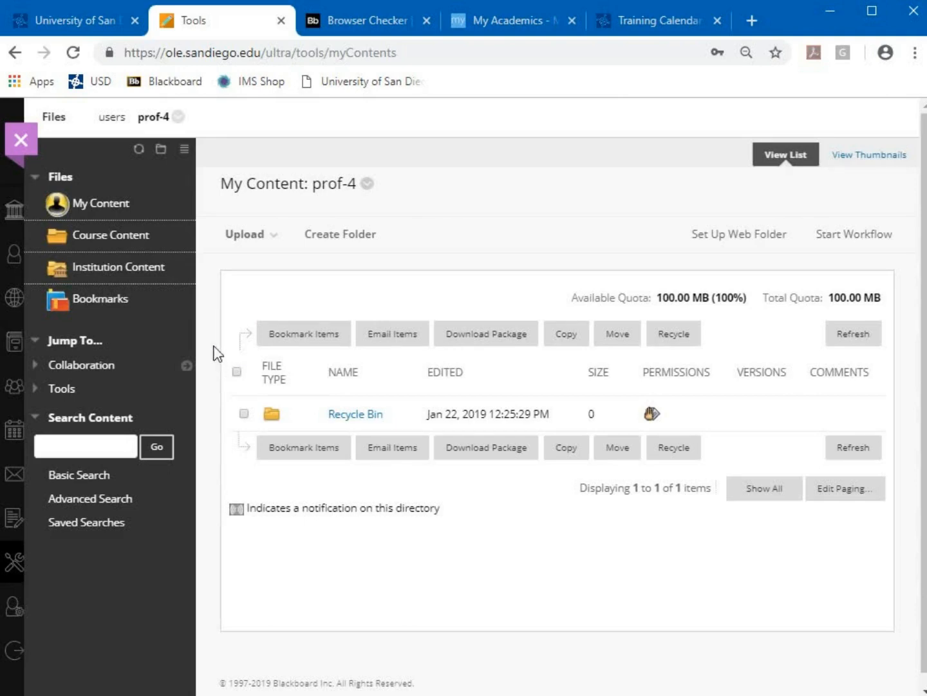
left_click(244, 234)
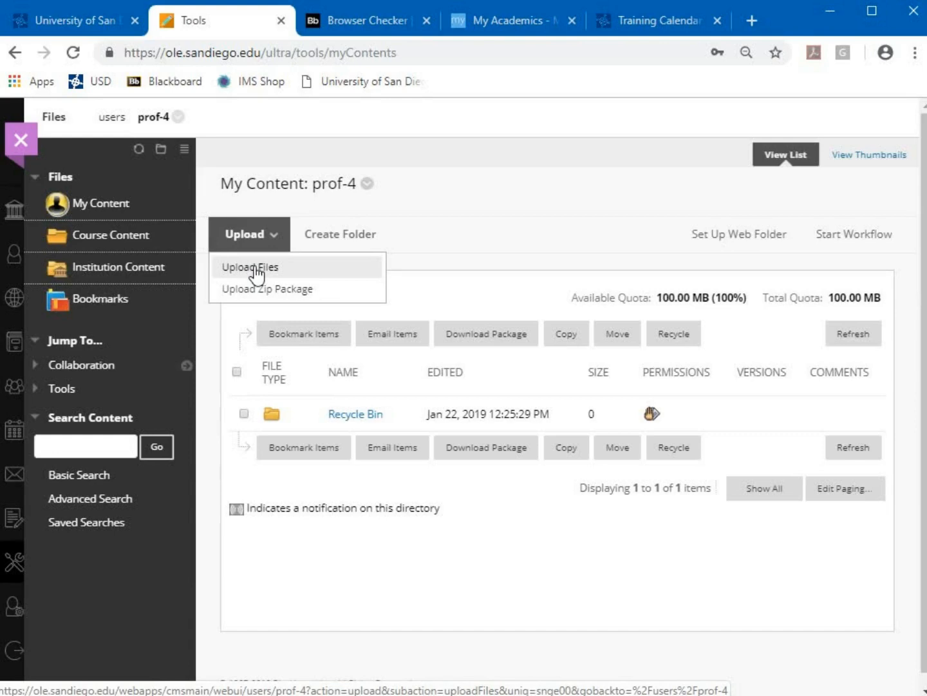
left_click(21, 141)
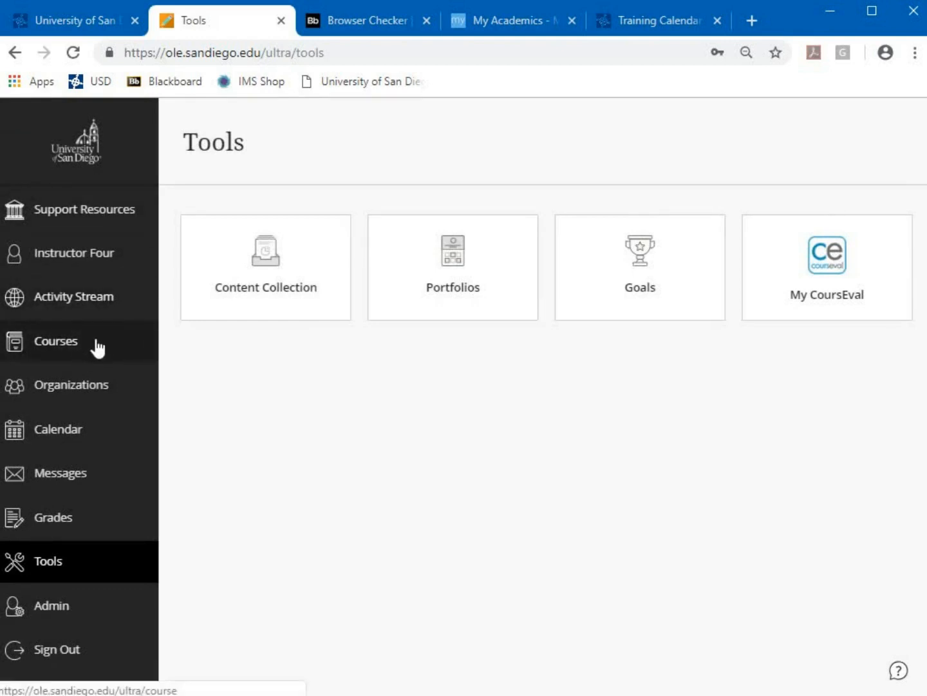
Open the Courses page and switch the term view to SANDBOX, then back to Current Courses
left_click(100, 352)
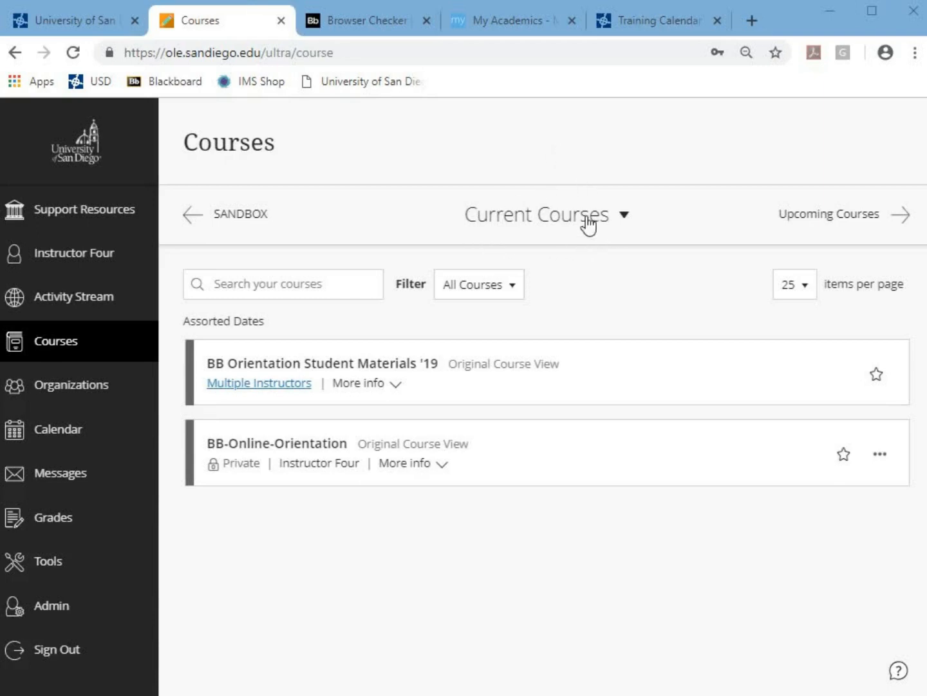
left_click(546, 225)
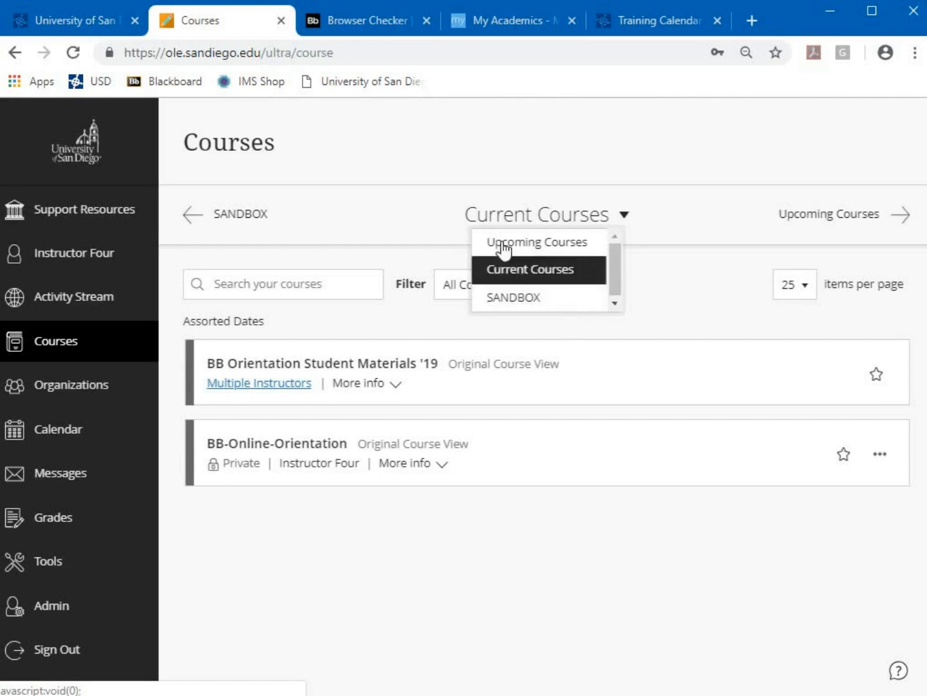
left_click(617, 551)
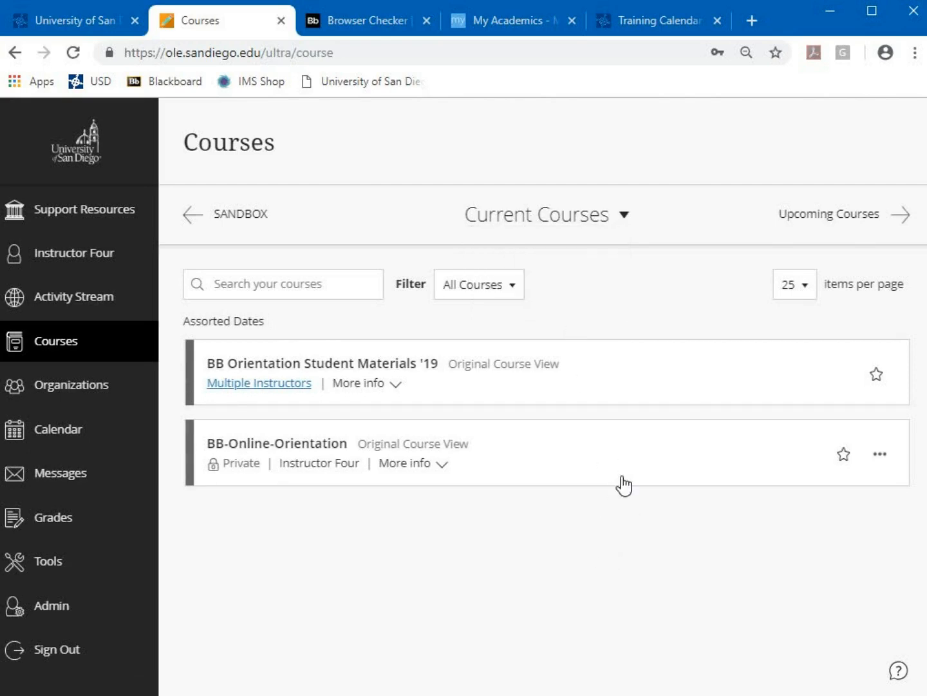
left_click(566, 223)
left_click(548, 298)
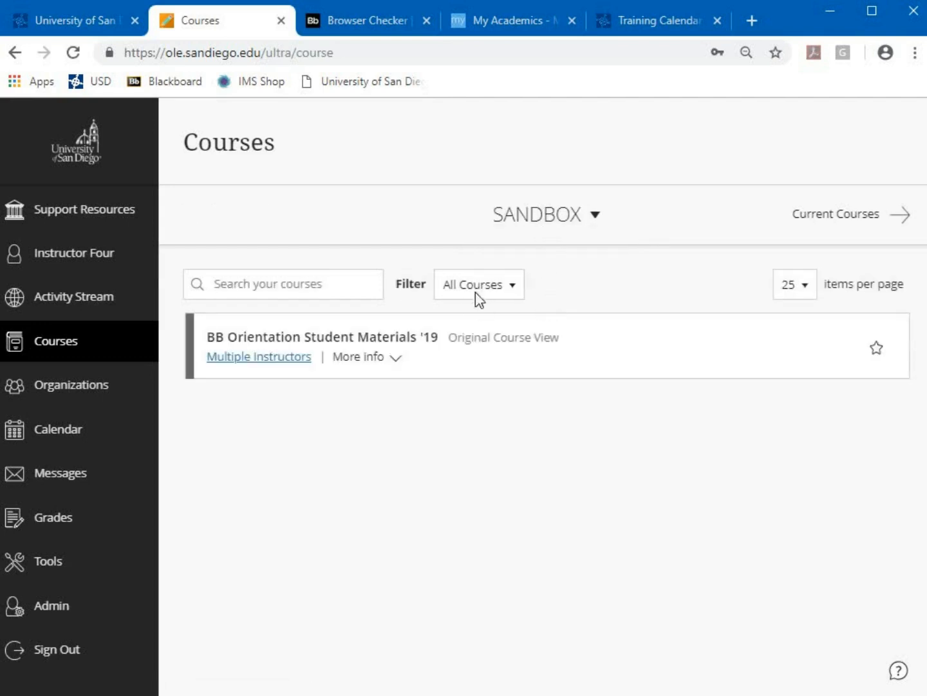
left_click(553, 224)
left_click(549, 275)
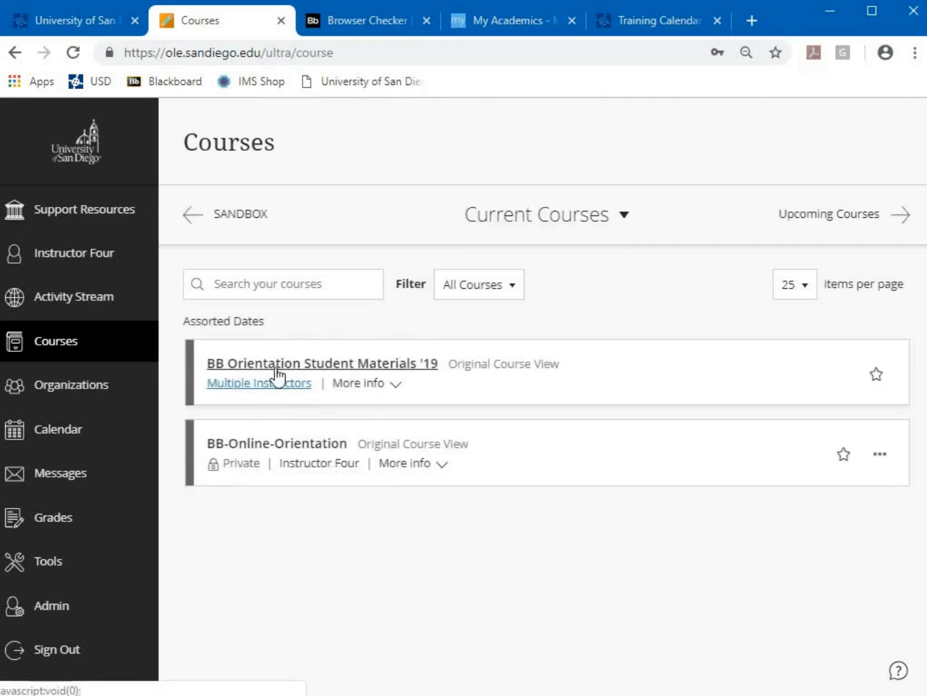
Enter the BB-Online-Orientation course and bring up the + add course menu item choices
left_click(243, 444)
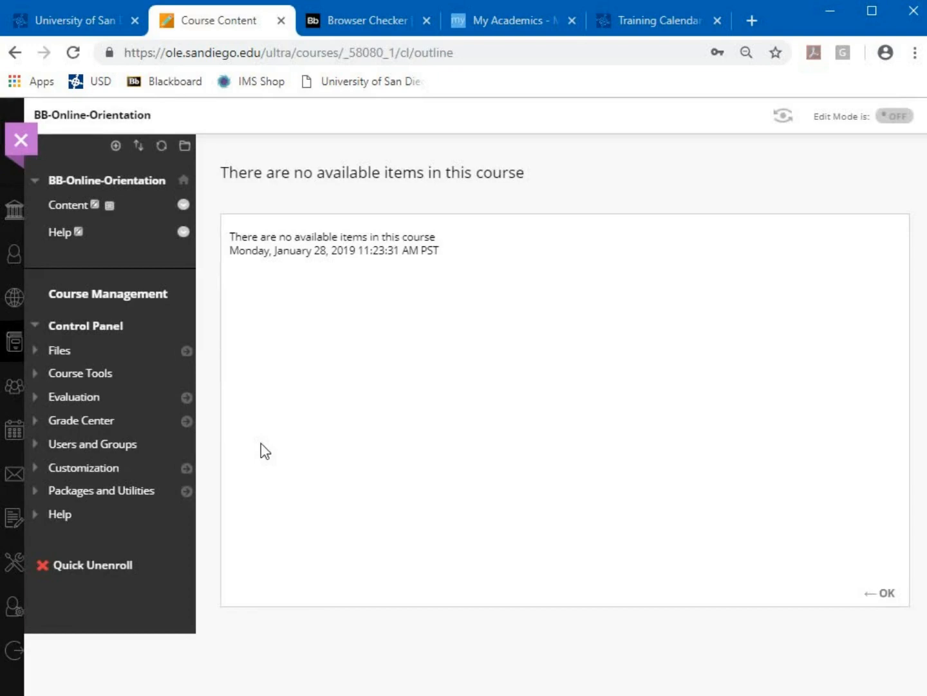
left_click(115, 146)
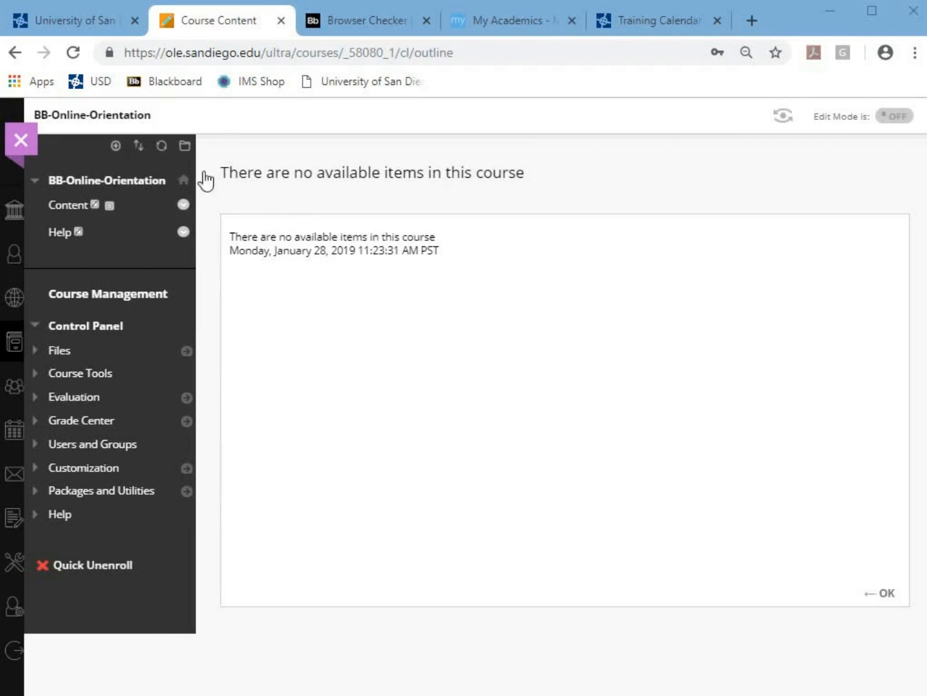
left_click(116, 146)
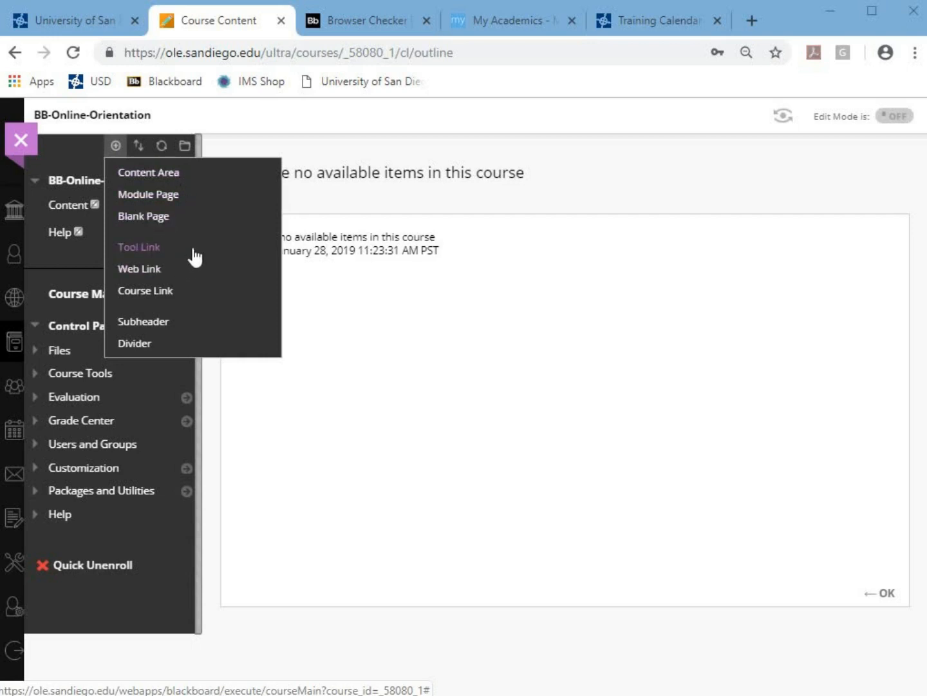
Create a content area named Syllabus, available to users, and open it from the menu
left_click(151, 182)
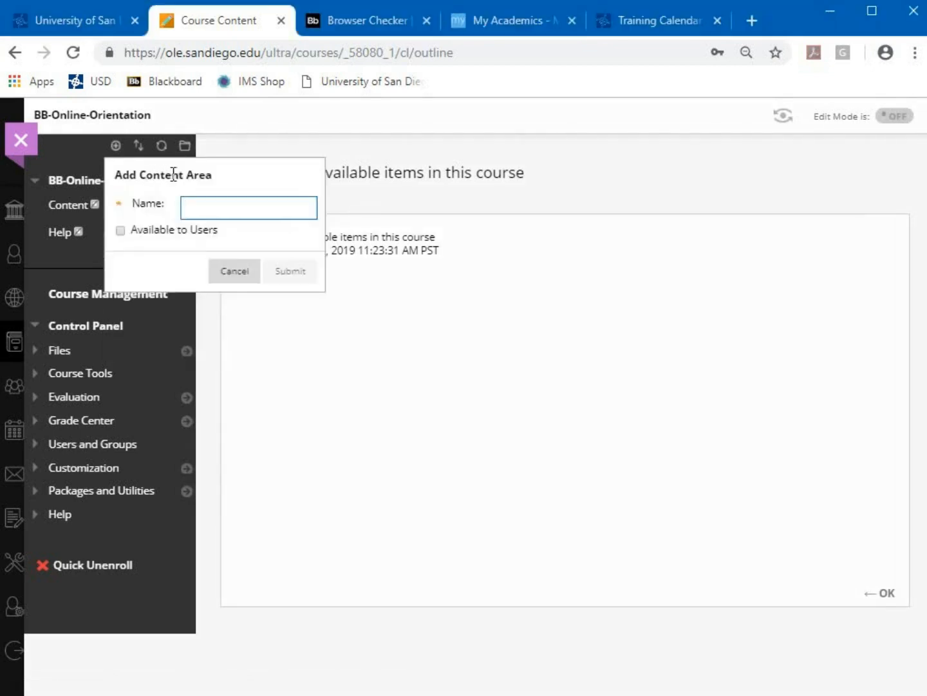
type("Sy")
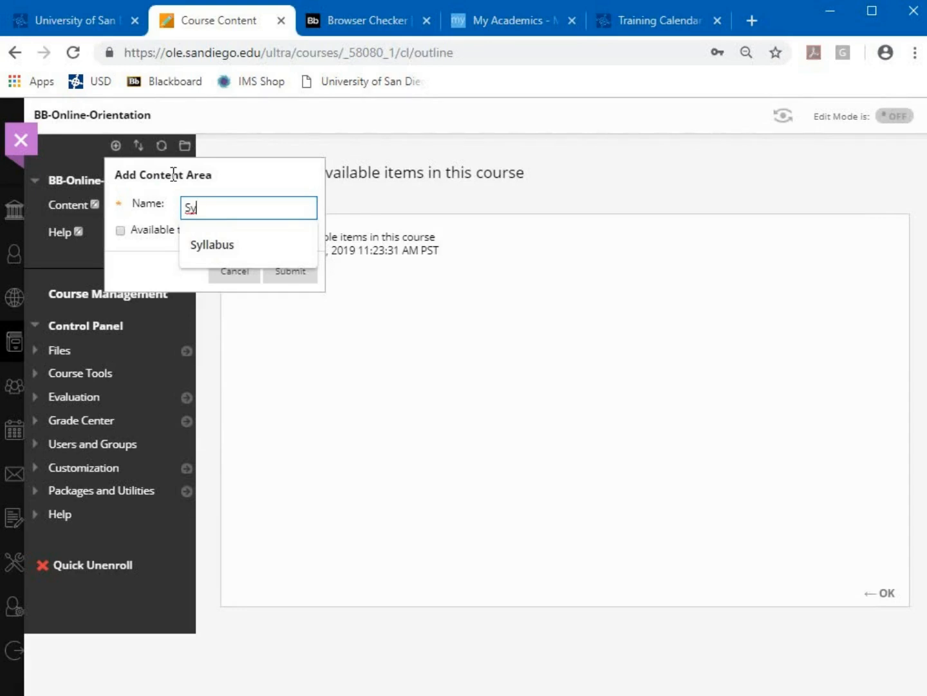
type("llabus")
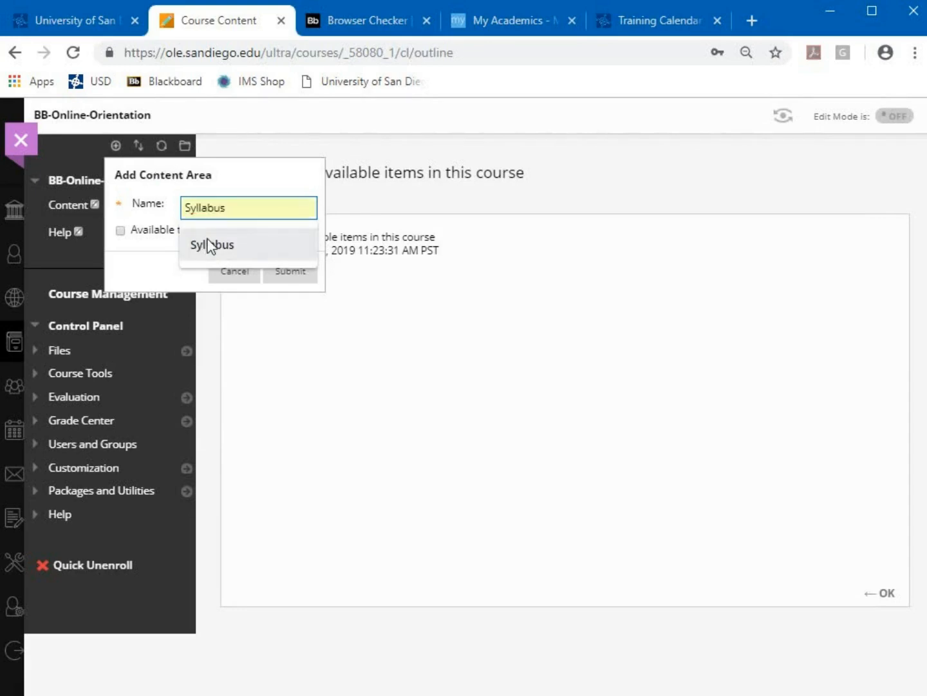
left_click(206, 243)
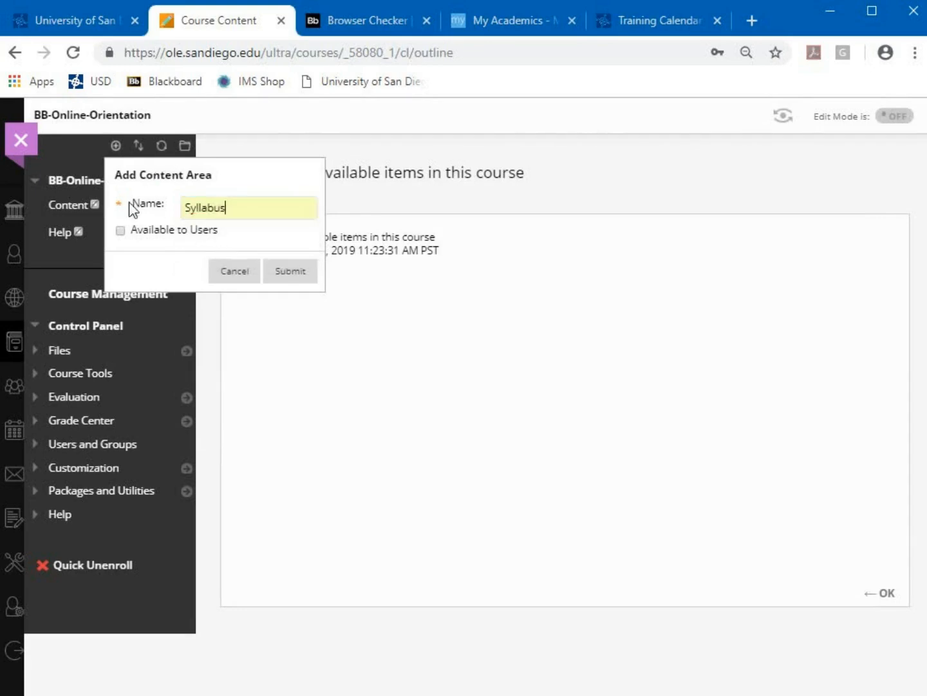
left_click(120, 232)
left_click(119, 229)
left_click(289, 281)
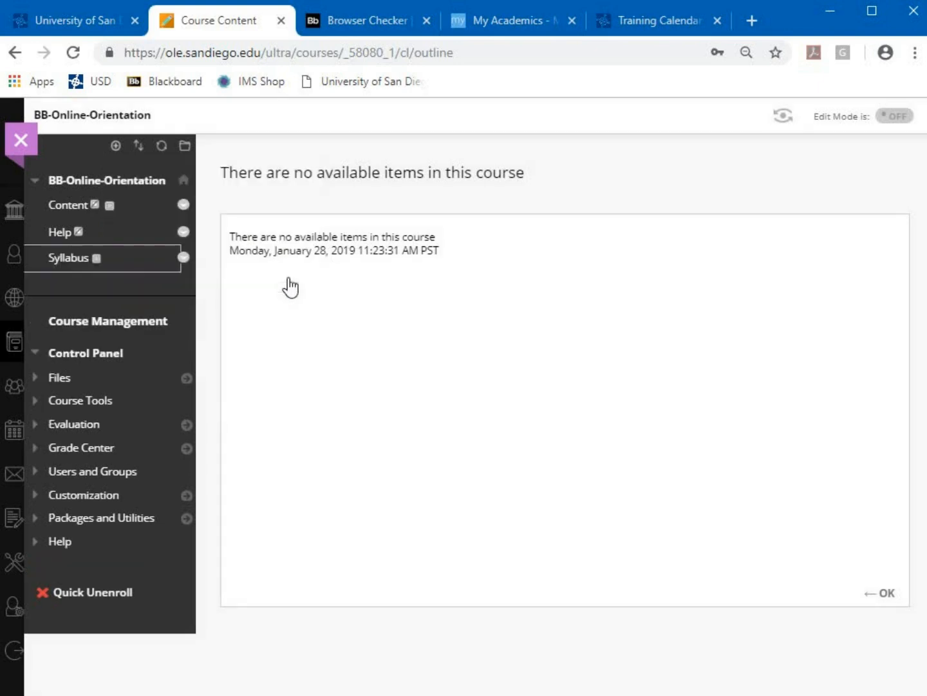
left_click(74, 264)
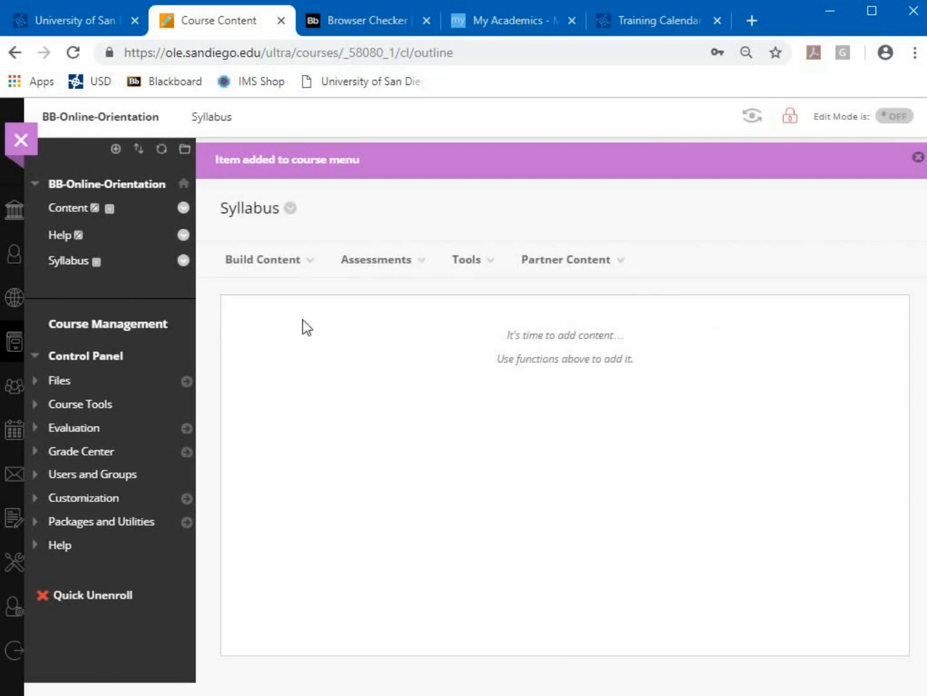
Open the Build Content dropdown on the Syllabus page
left_click(257, 275)
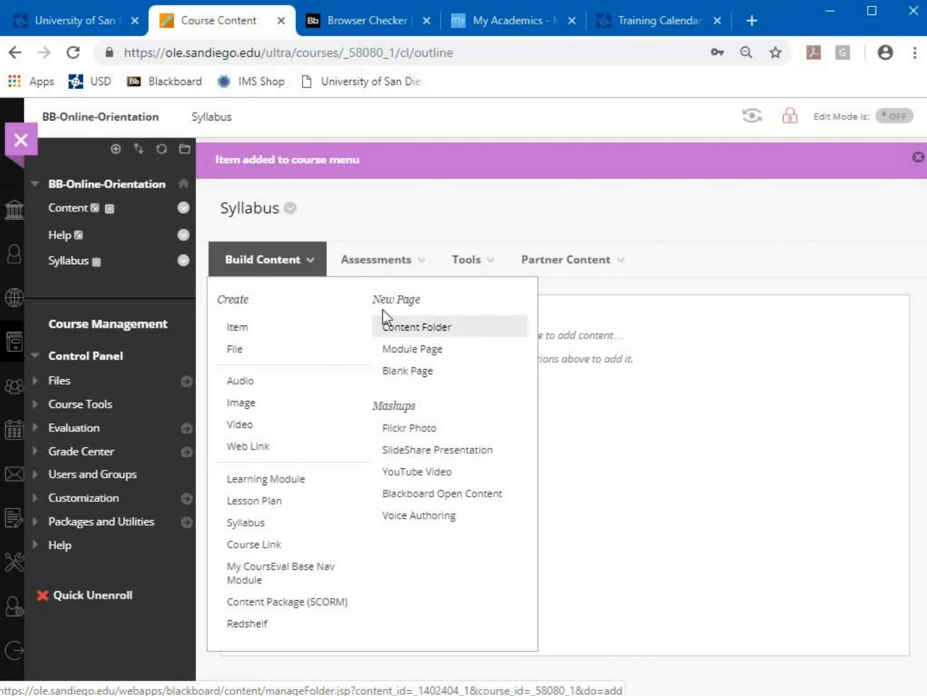
Choose Item from Build Content to get a blank Create Item form
left_click(249, 332)
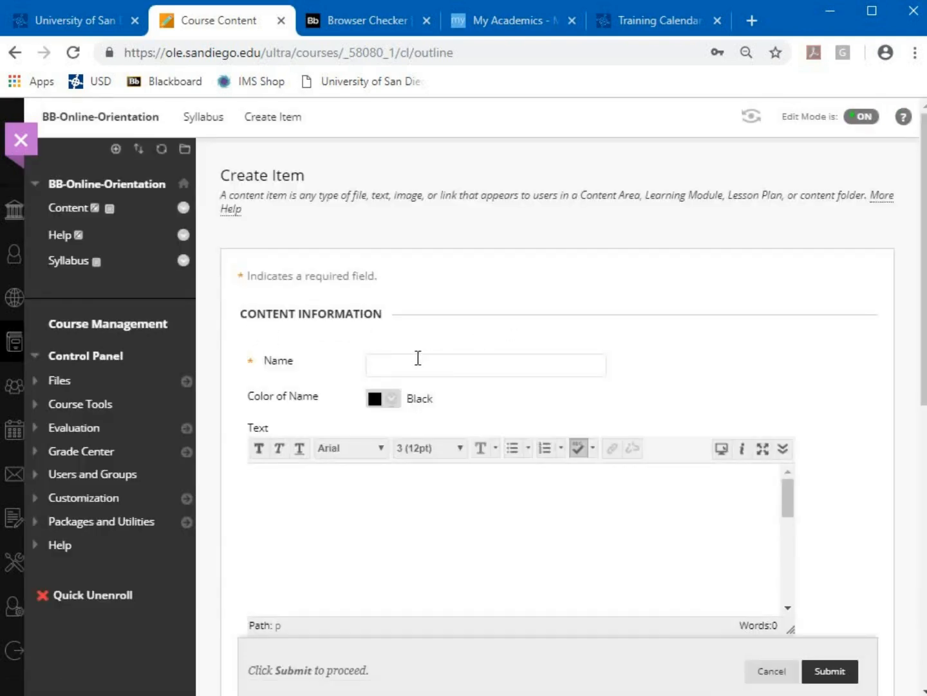
Name the item Syllabus and write 'Please download the syllabus before class begins and be prepared to ask one question'
left_click(423, 362)
type("Syllabus")
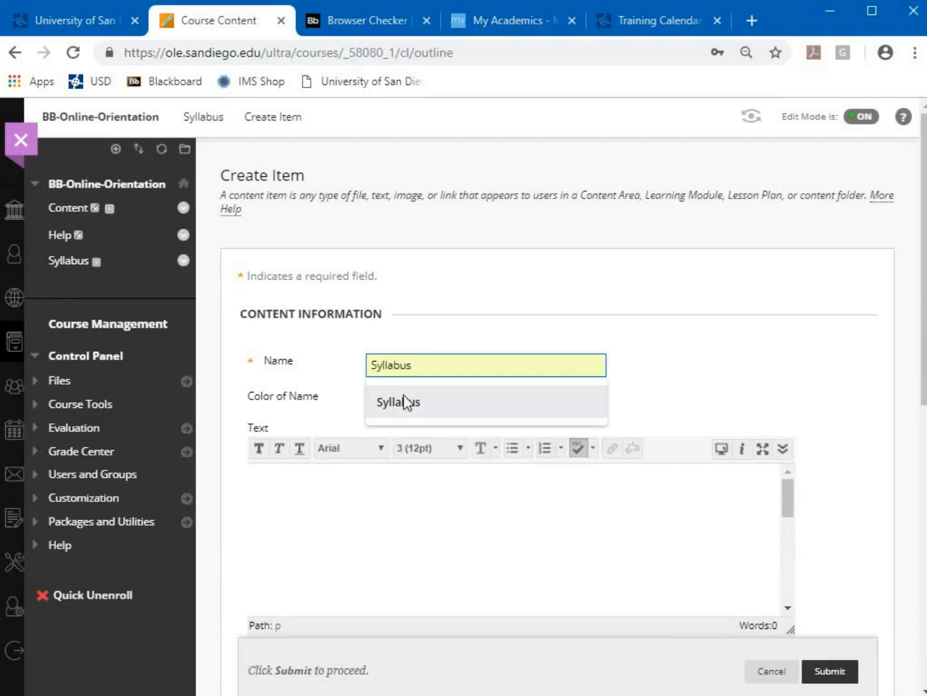
left_click(406, 402)
scroll(727, 328, "down", 2)
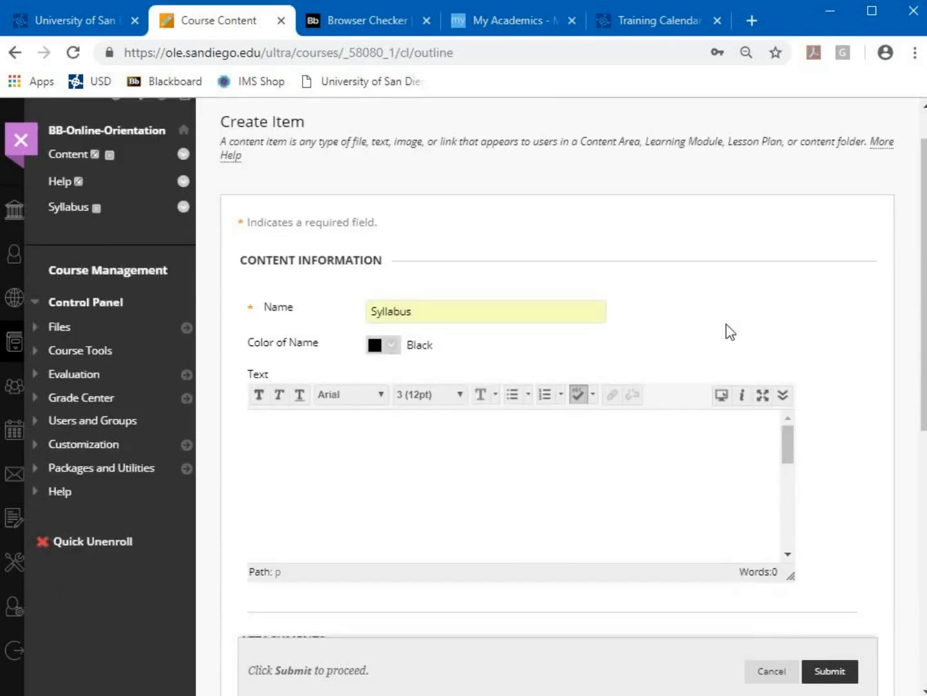
left_click(326, 411)
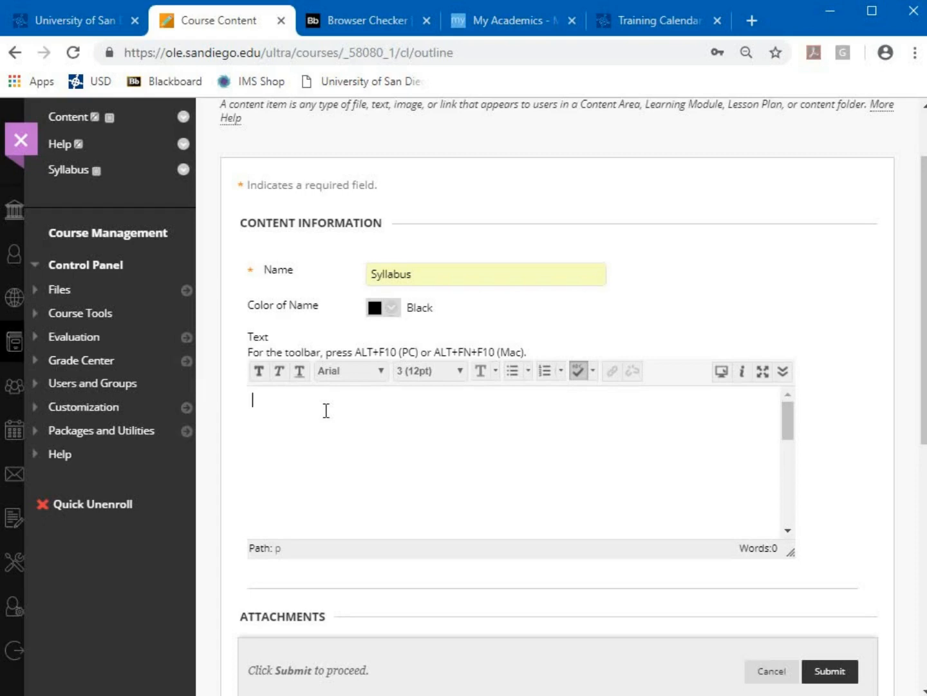
type("Please download the syl")
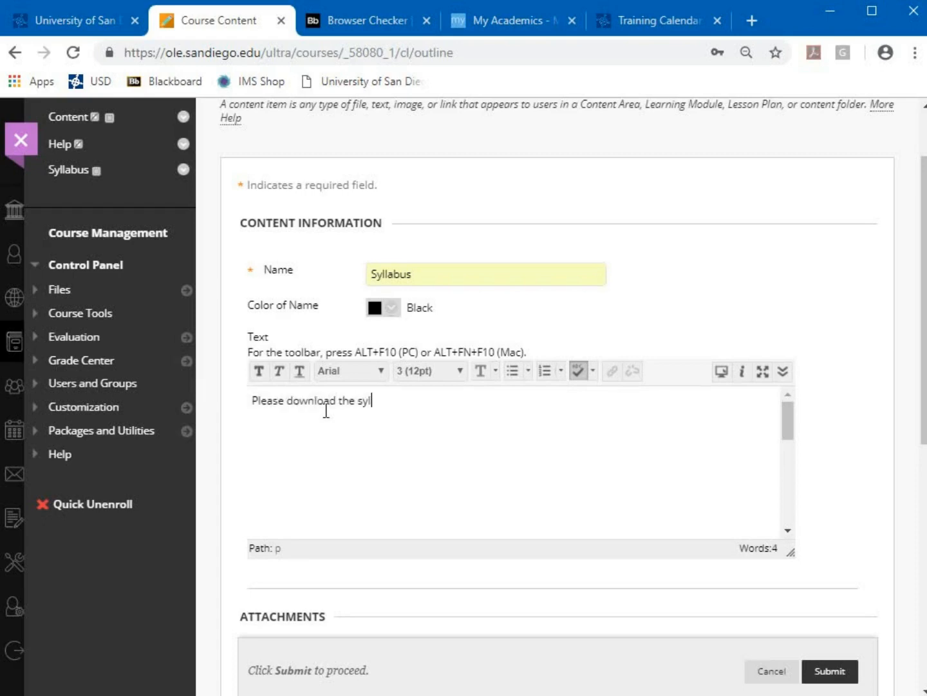
type("labus before class be")
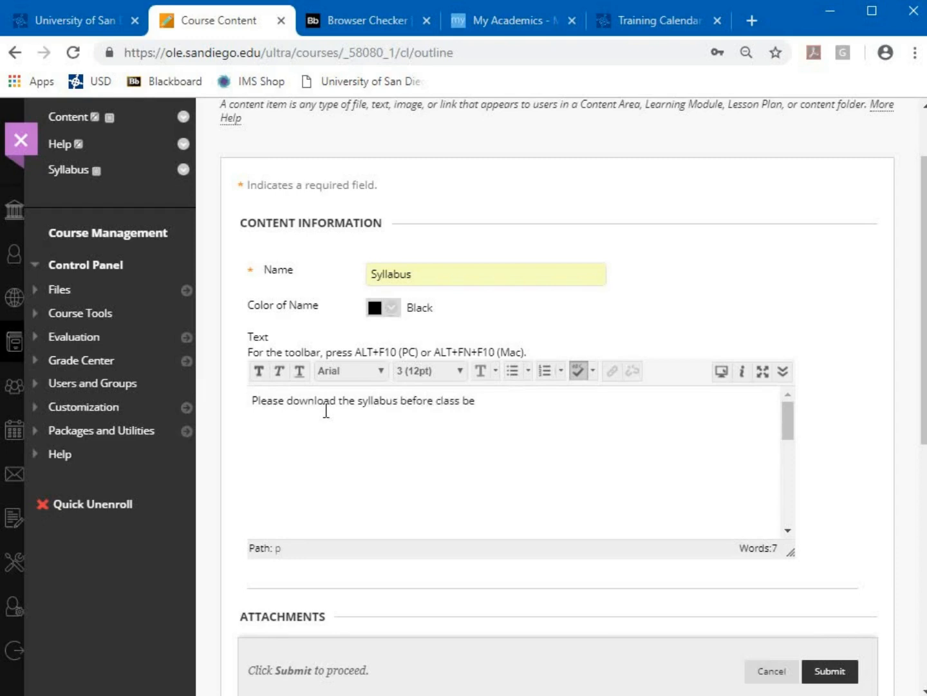
type("gins and be pr")
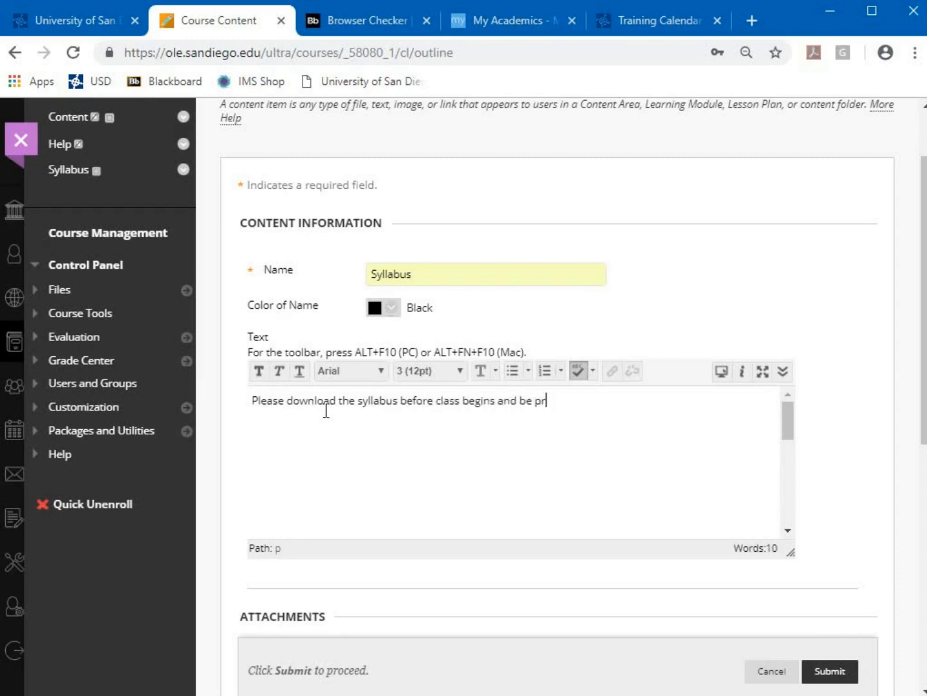
type("epared to ask ")
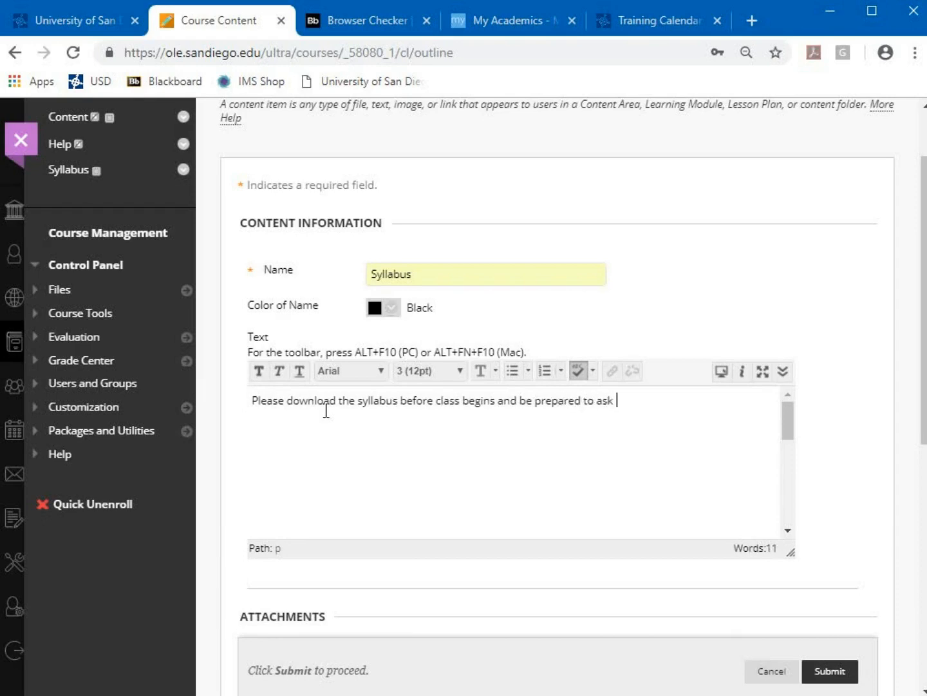
type("one question a")
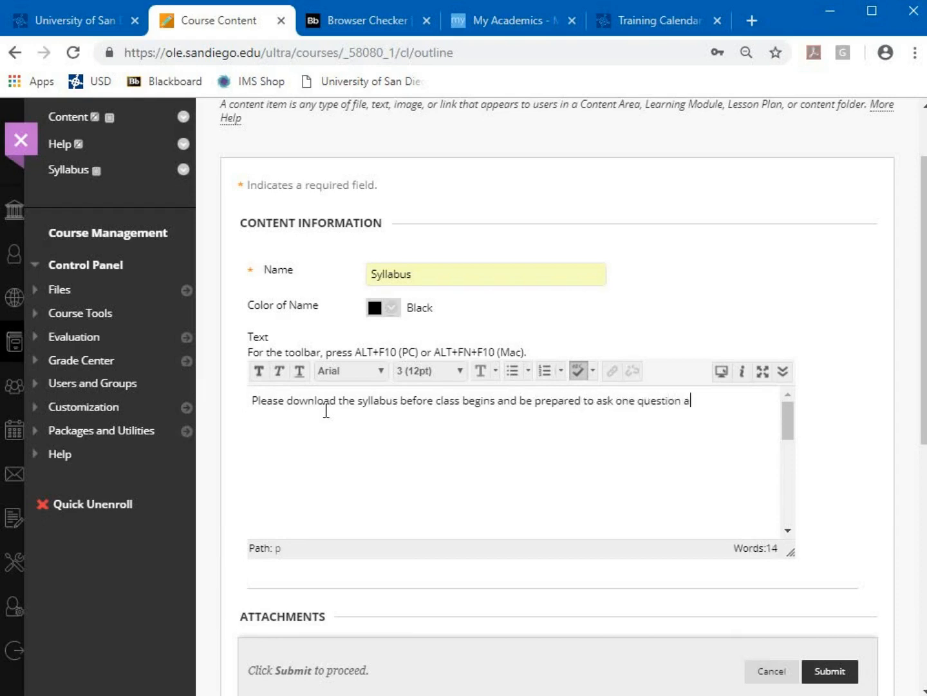
type("bout the syllabus.")
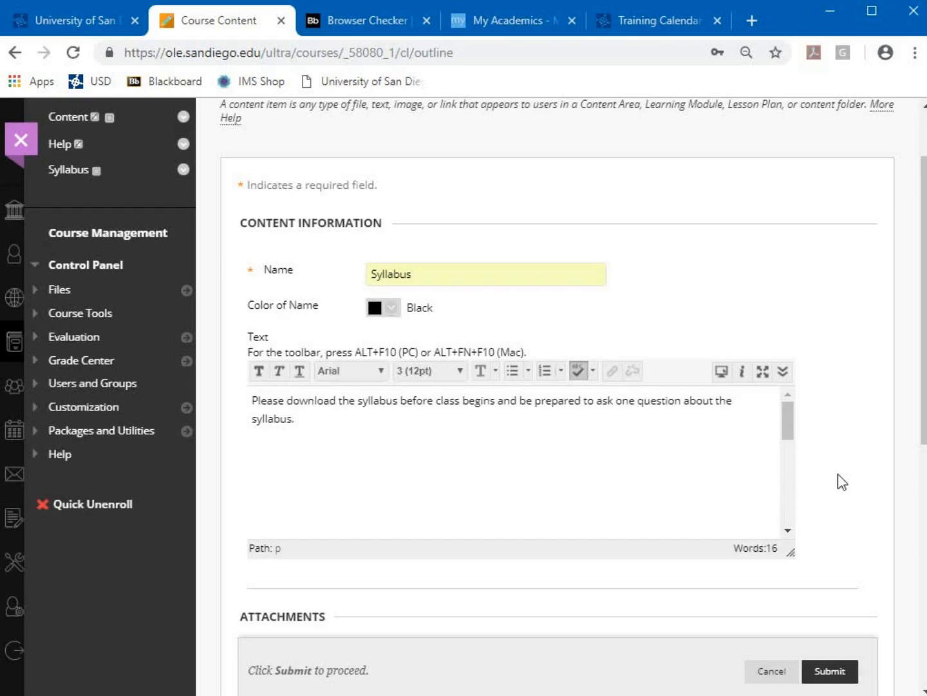
Review the Attachments and Standard Options sections, then cancel back to the empty Syllabus page
scroll(839, 477, "down", 1)
scroll(839, 479, "down", 2)
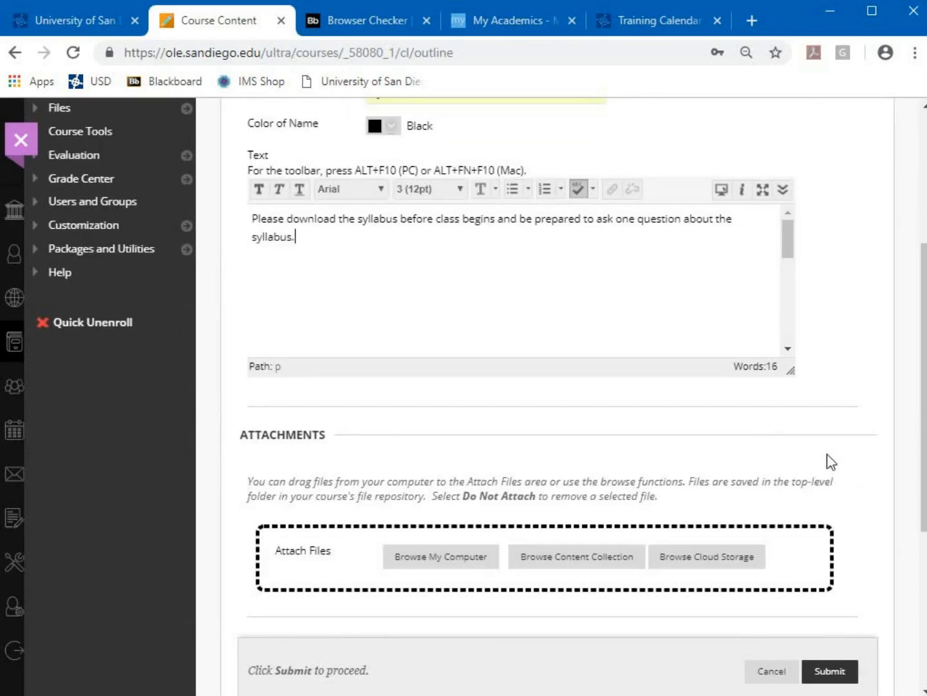
scroll(832, 454, "down", 1)
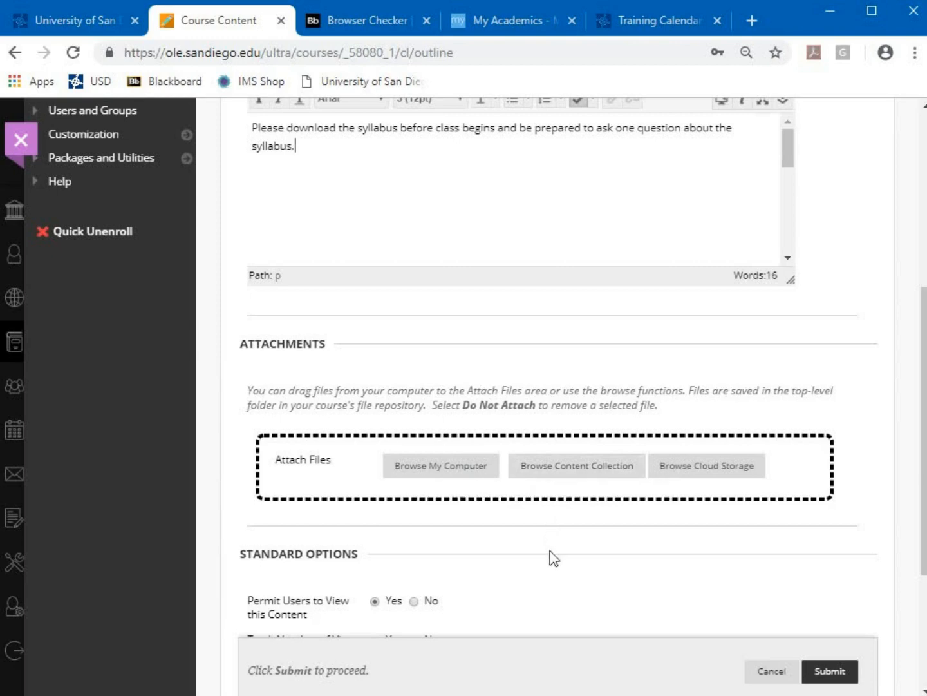
scroll(551, 555, "down", 2)
scroll(565, 470, "down", 2)
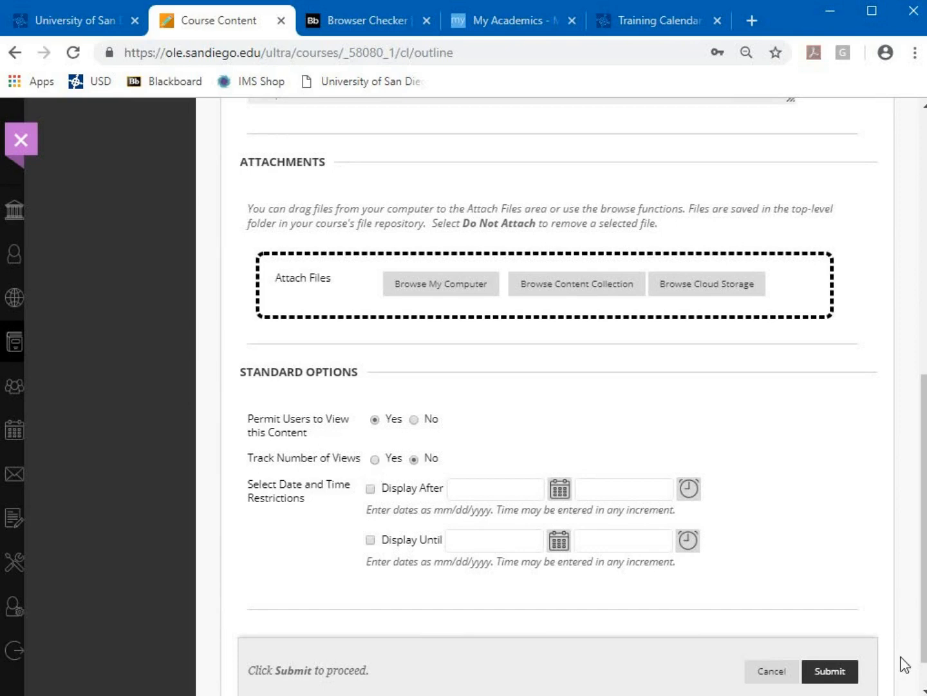
scroll(874, 680, "down", 1)
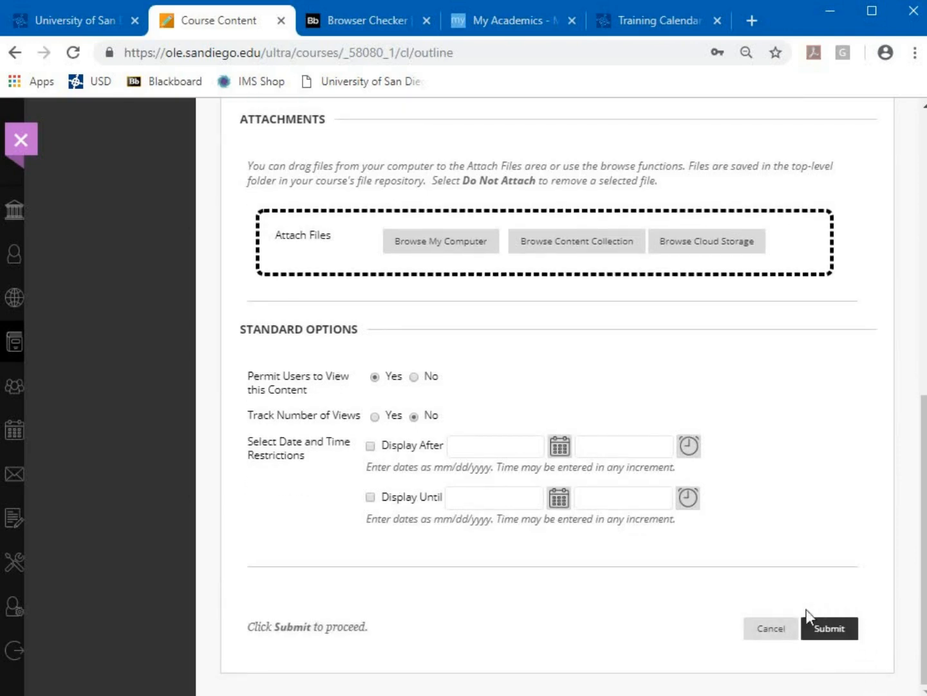
left_click(771, 628)
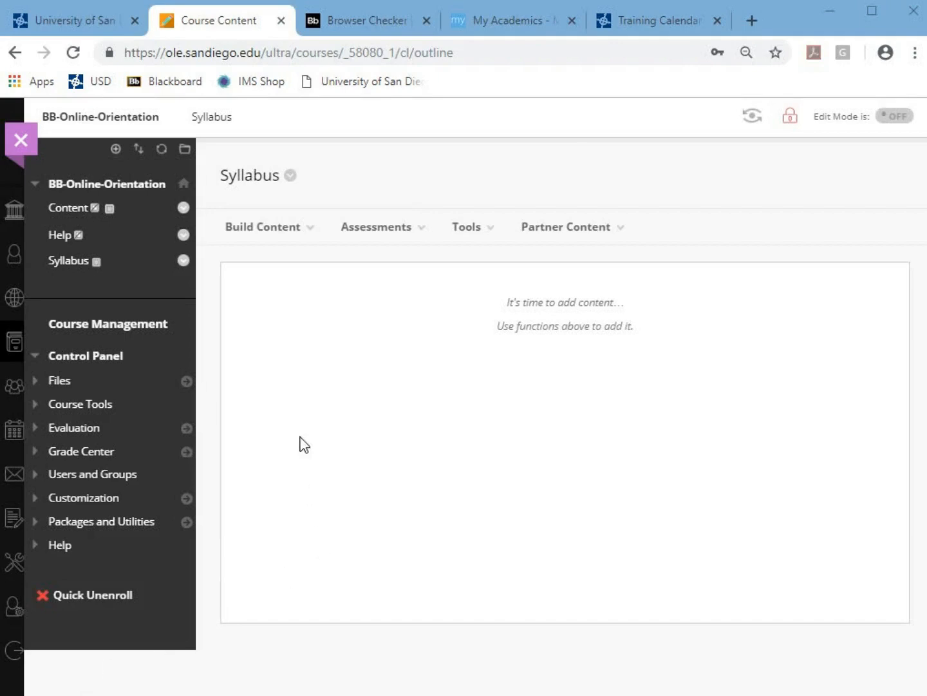
Add a tool link named Discussion Board, type Discussion Board, available to users
left_click(116, 148)
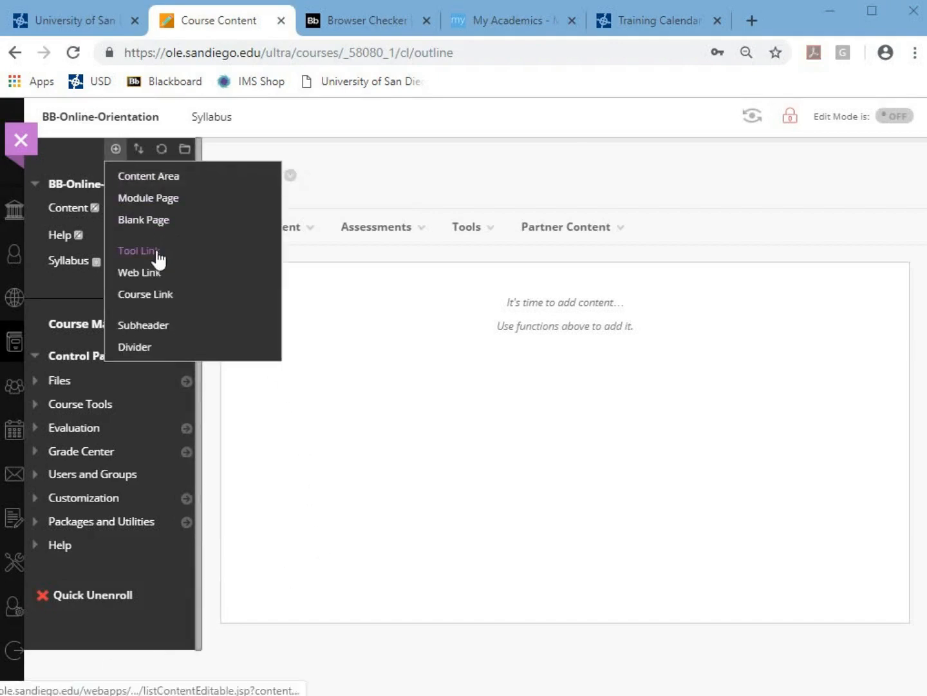
left_click(159, 257)
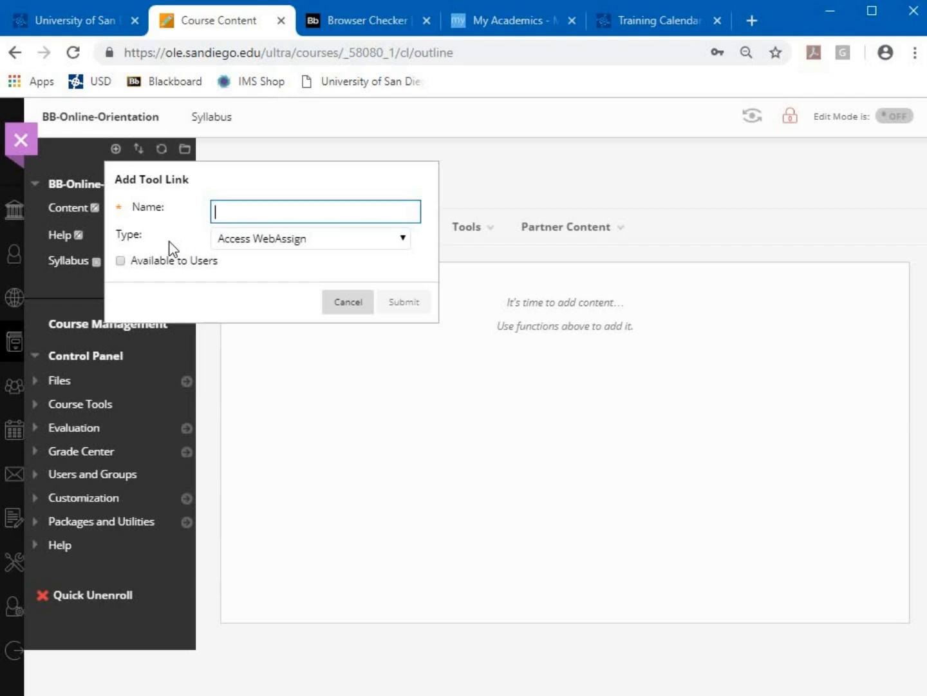
type("Discussion Board")
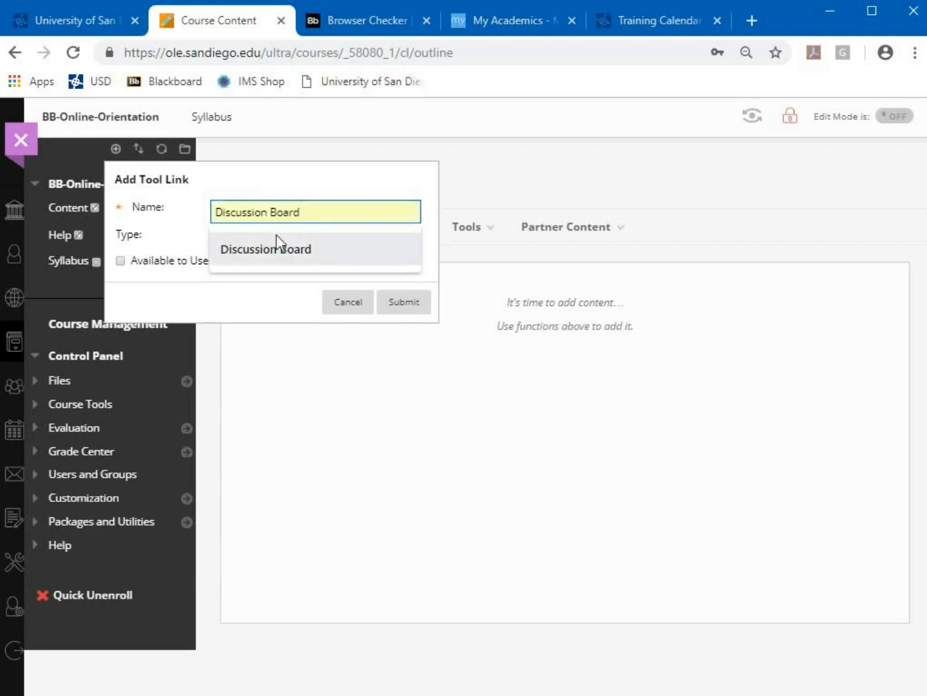
left_click(283, 253)
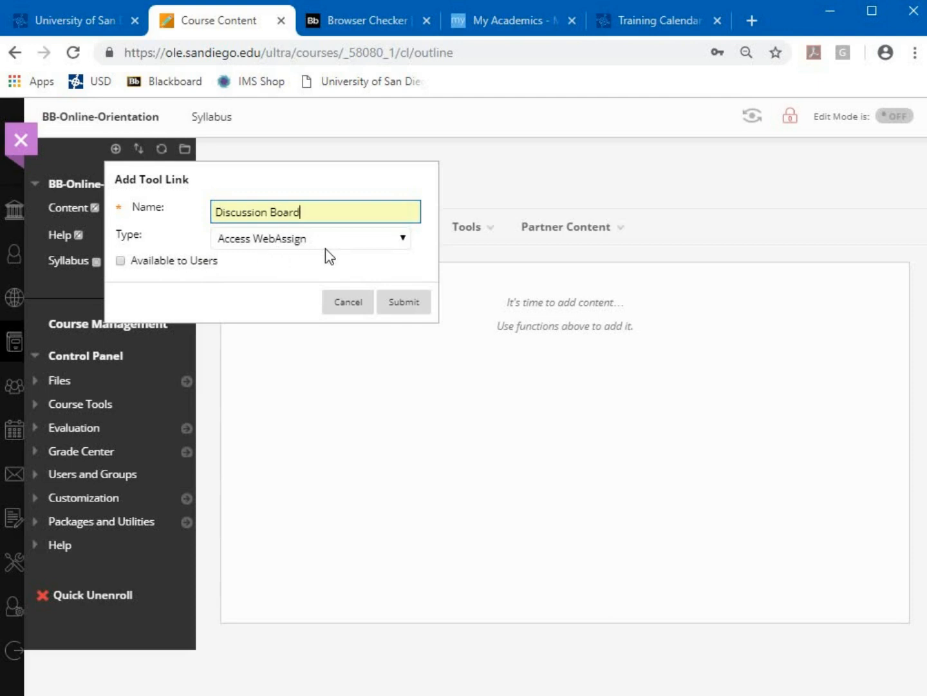
left_click(273, 241)
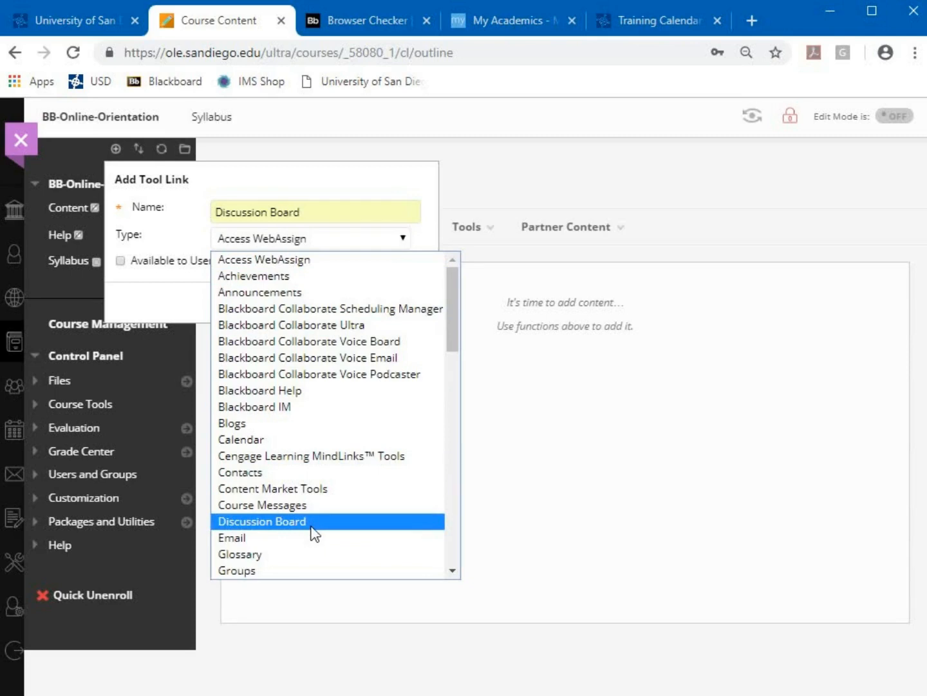
scroll(342, 365, "down", 5)
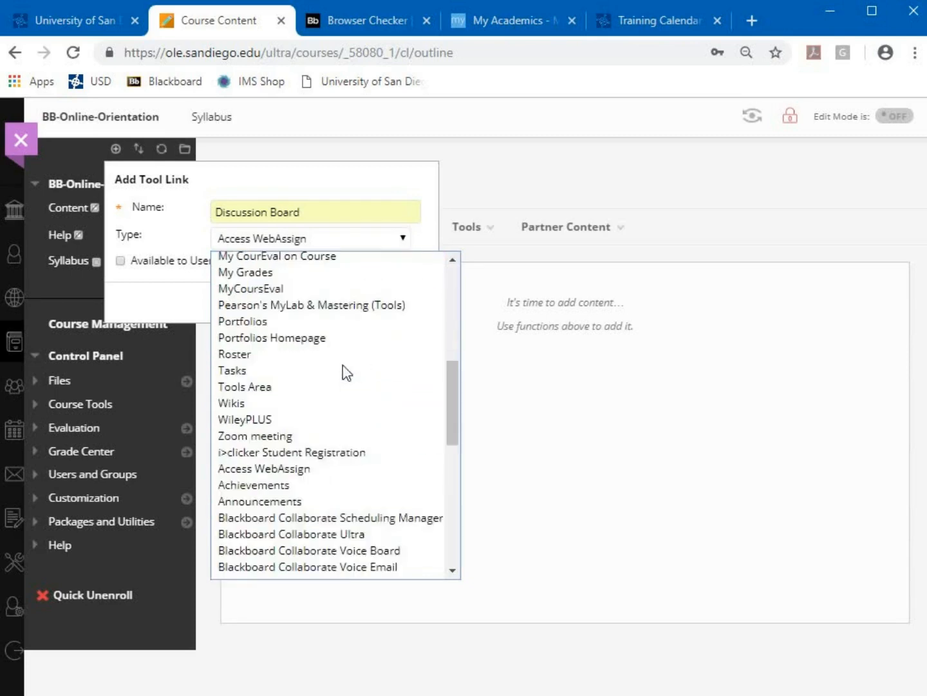
scroll(344, 368, "down", 5)
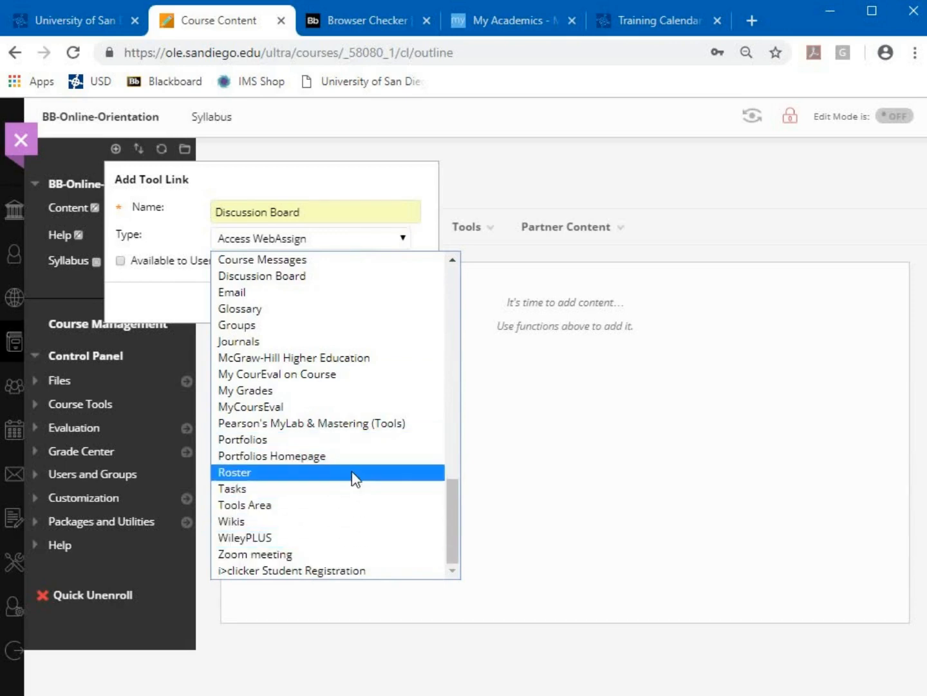
scroll(353, 490, "up", 5)
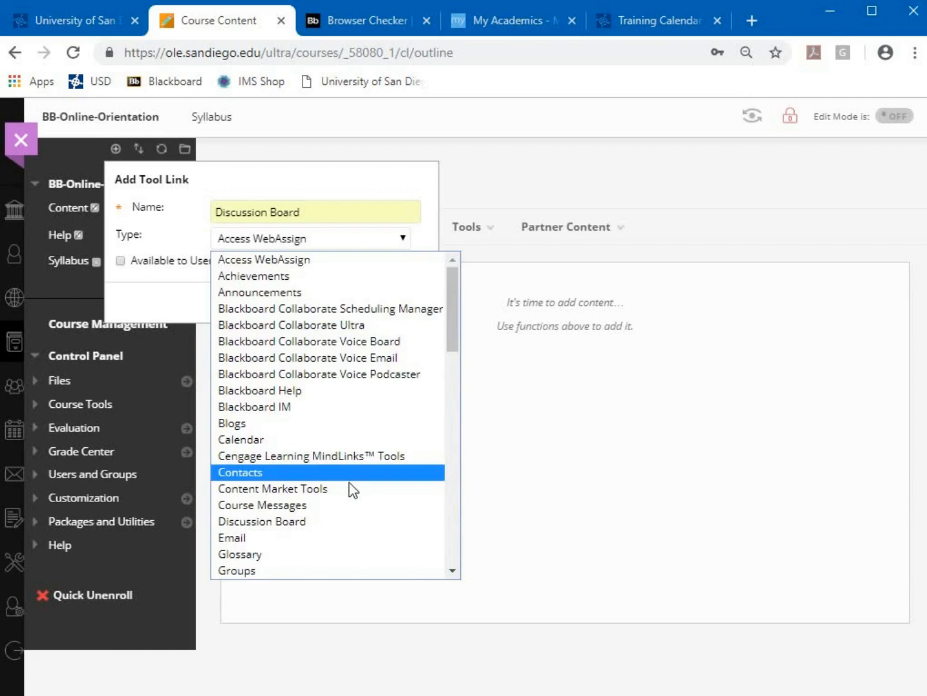
left_click(277, 521)
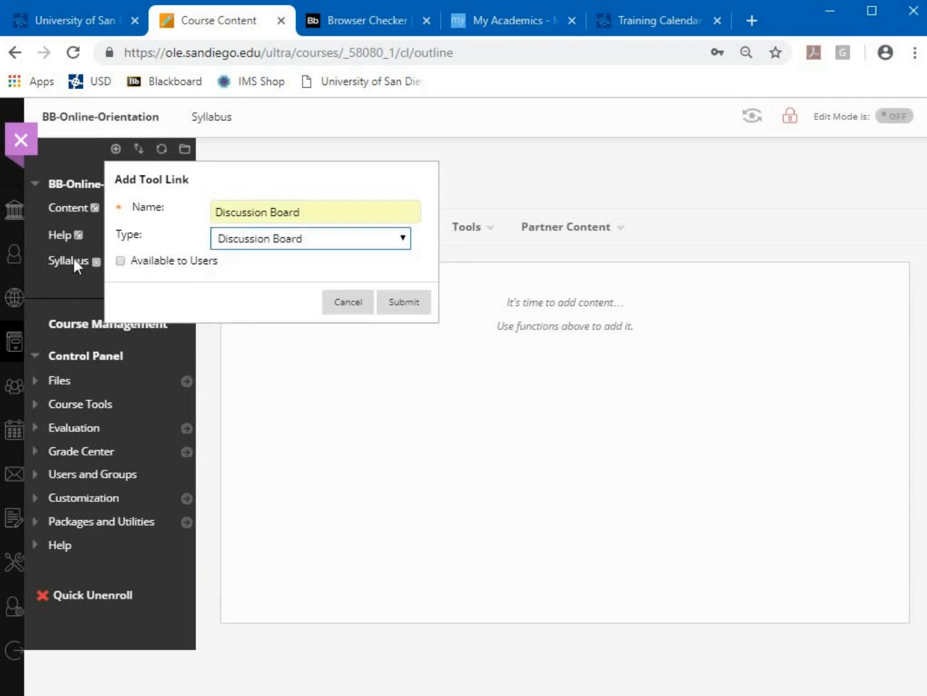
left_click(121, 261)
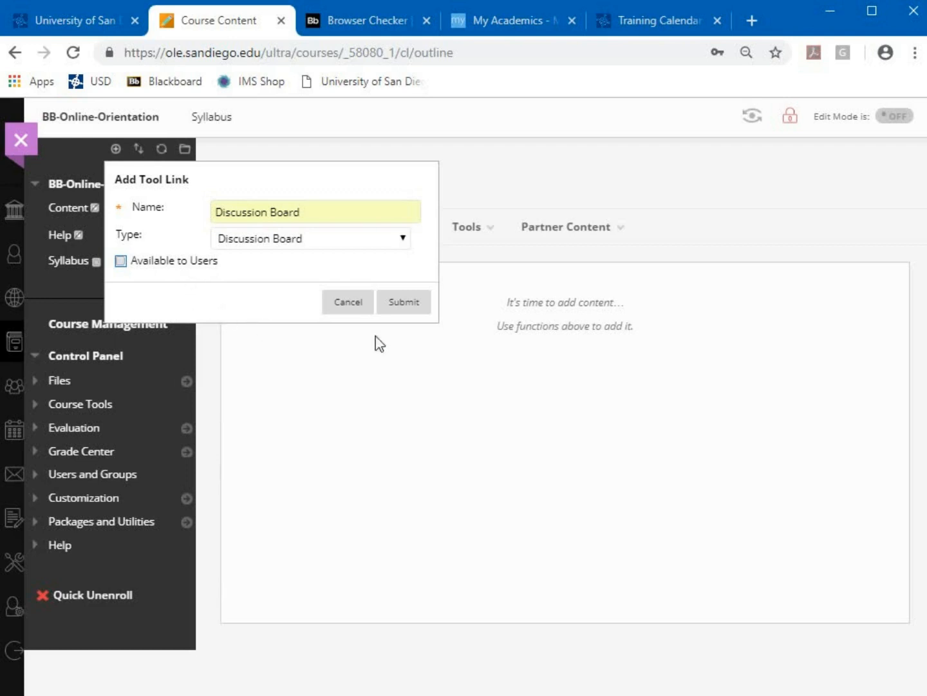
left_click(405, 306)
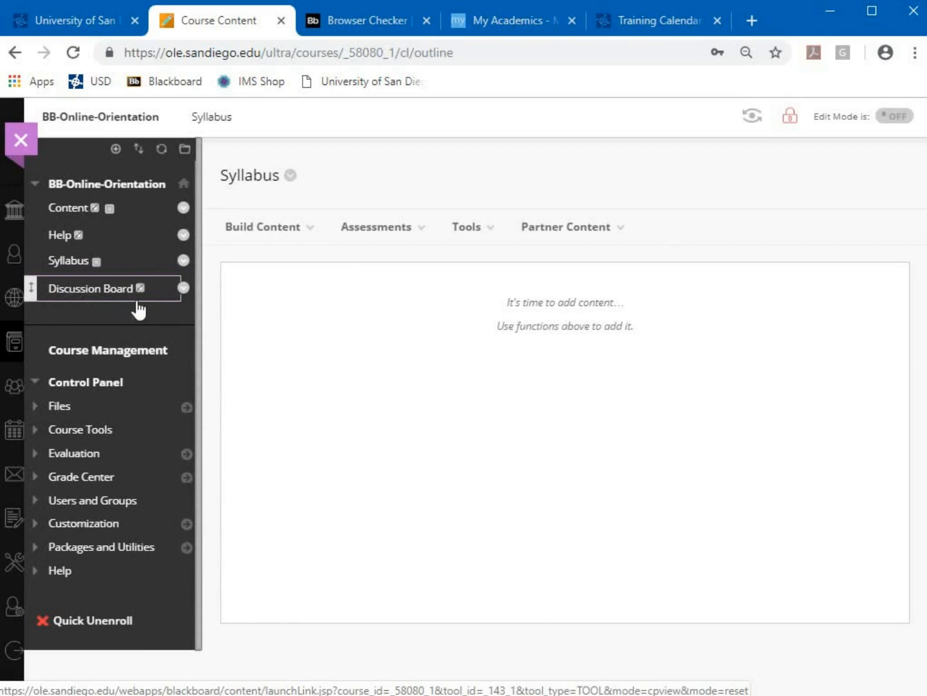
Use Show Link on the Discussion Board menu entry so students can see it
mouse_move(142, 296)
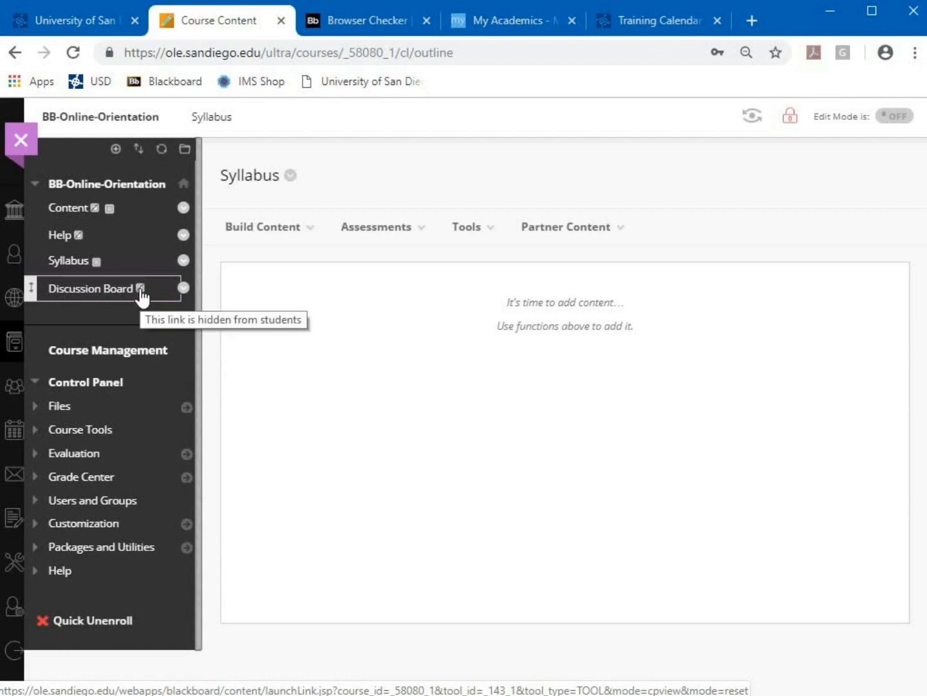
left_click(184, 289)
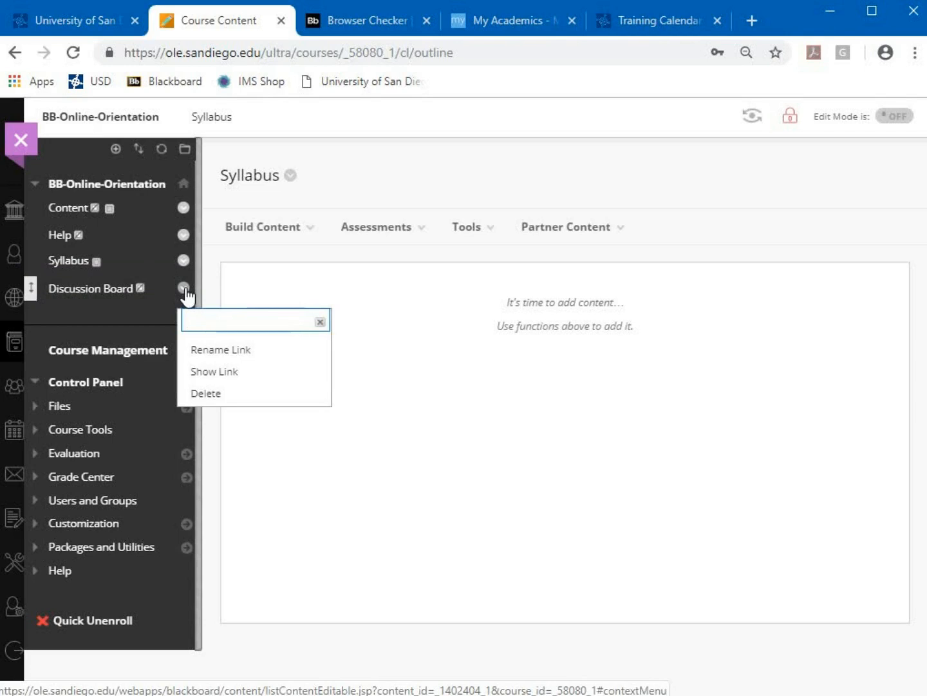
left_click(248, 374)
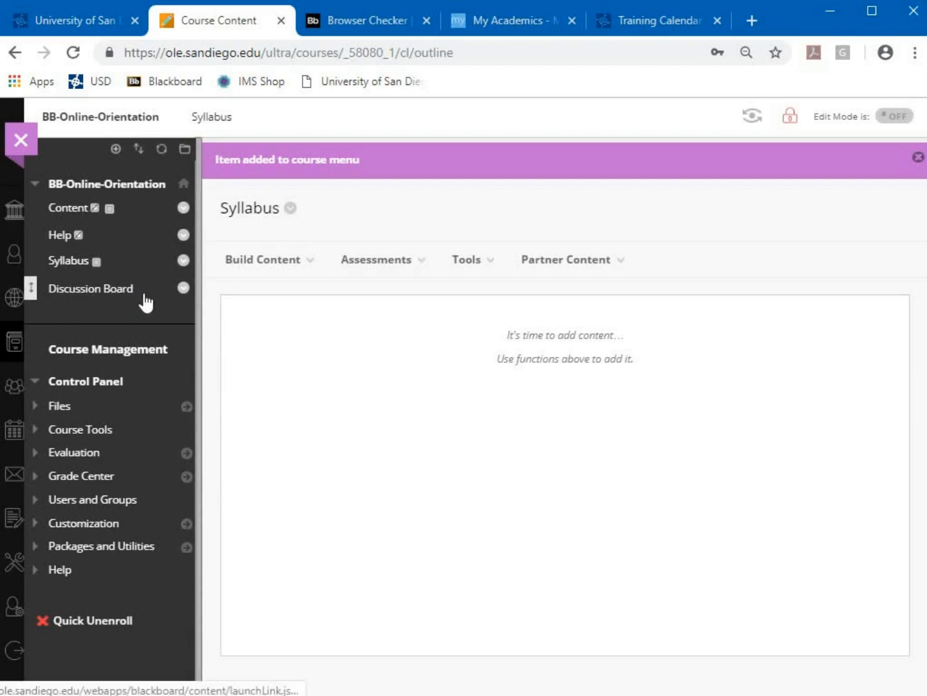
Go to the Discussion Board, begin a new forum, then cancel it without saving
left_click(68, 293)
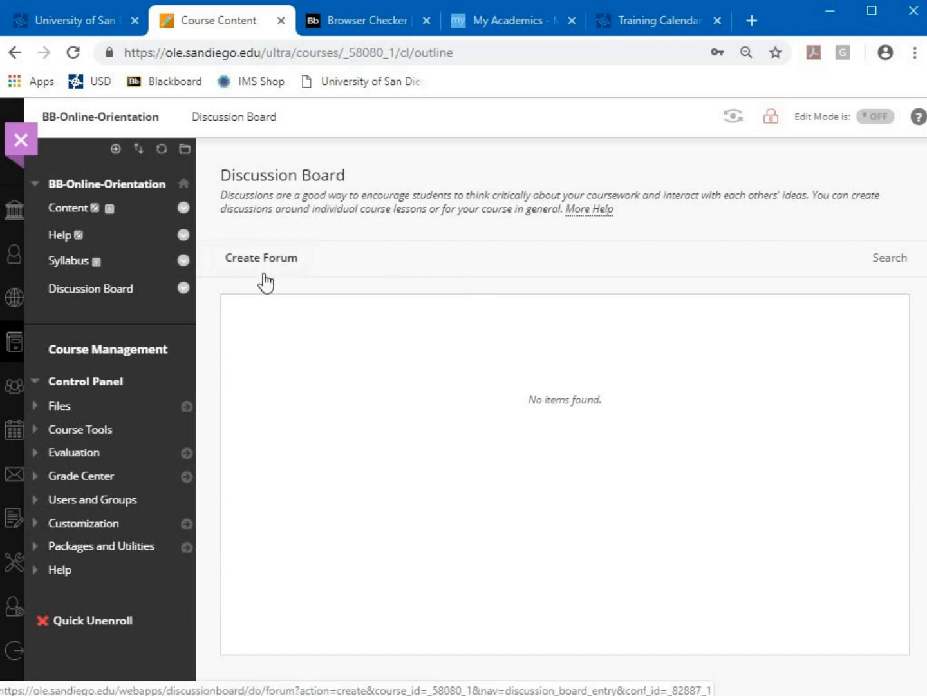
left_click(243, 262)
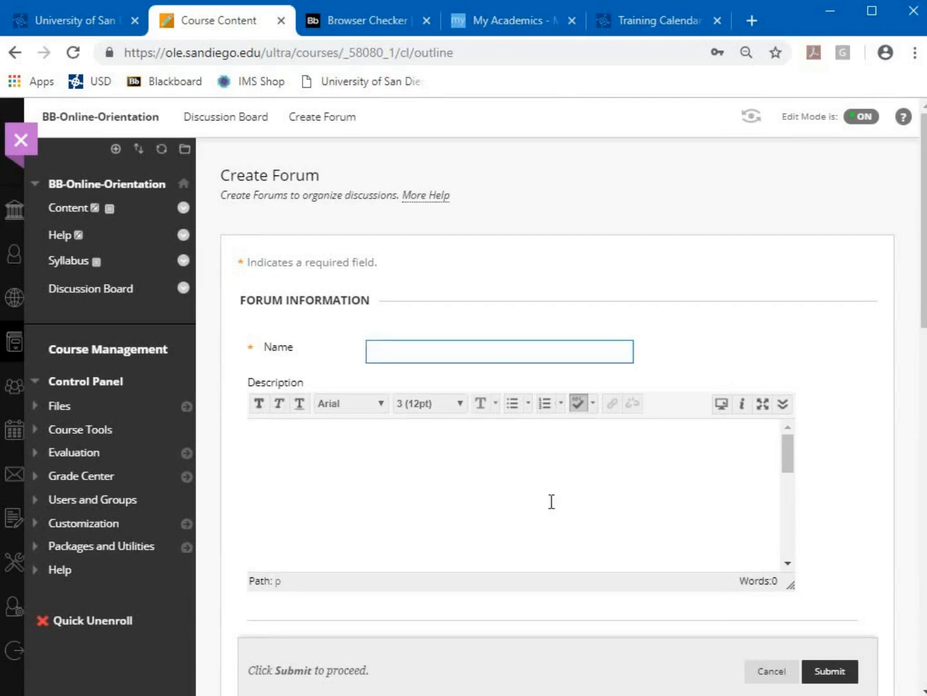
left_click(395, 495)
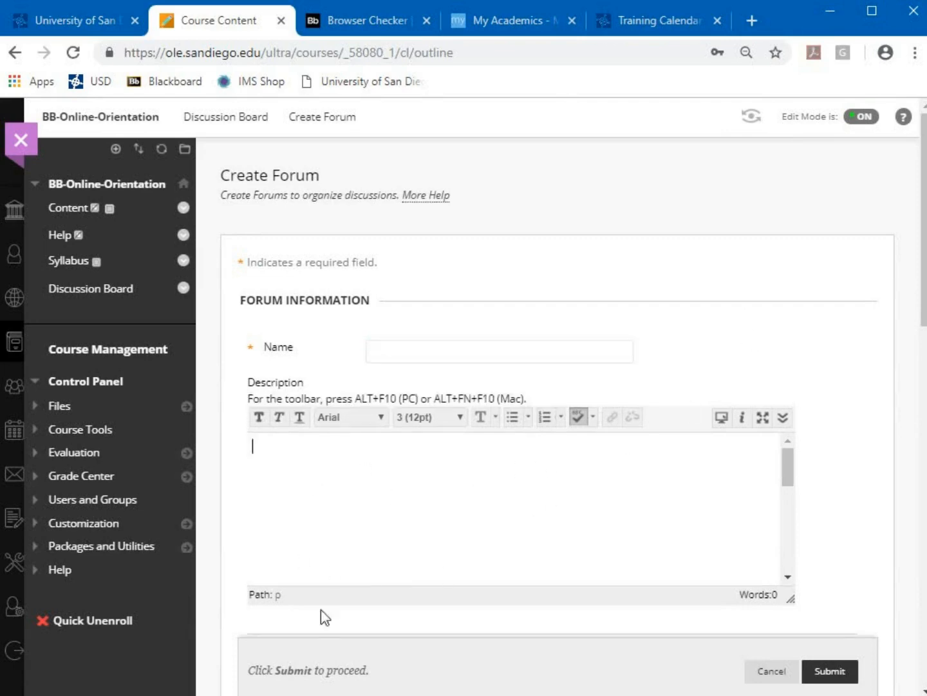
scroll(847, 328, "down", 4)
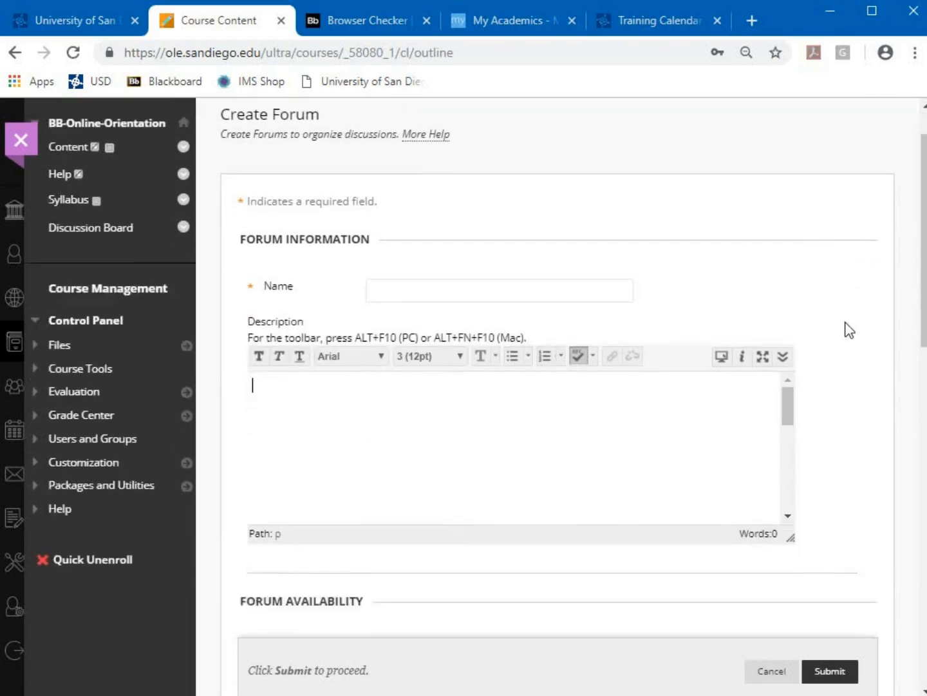
scroll(850, 332, "down", 1)
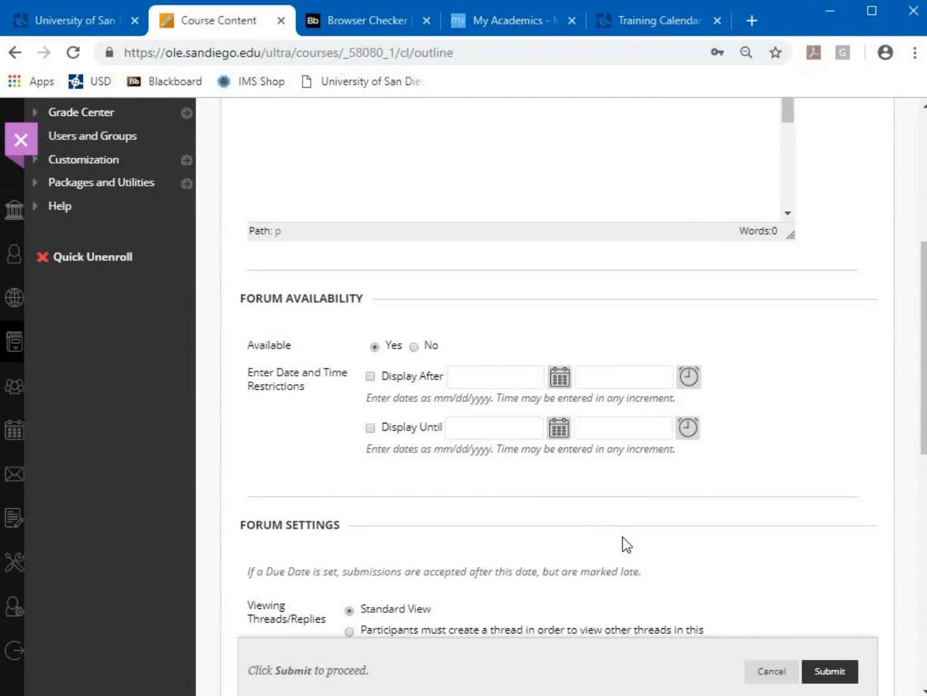
scroll(623, 544, "down", 2)
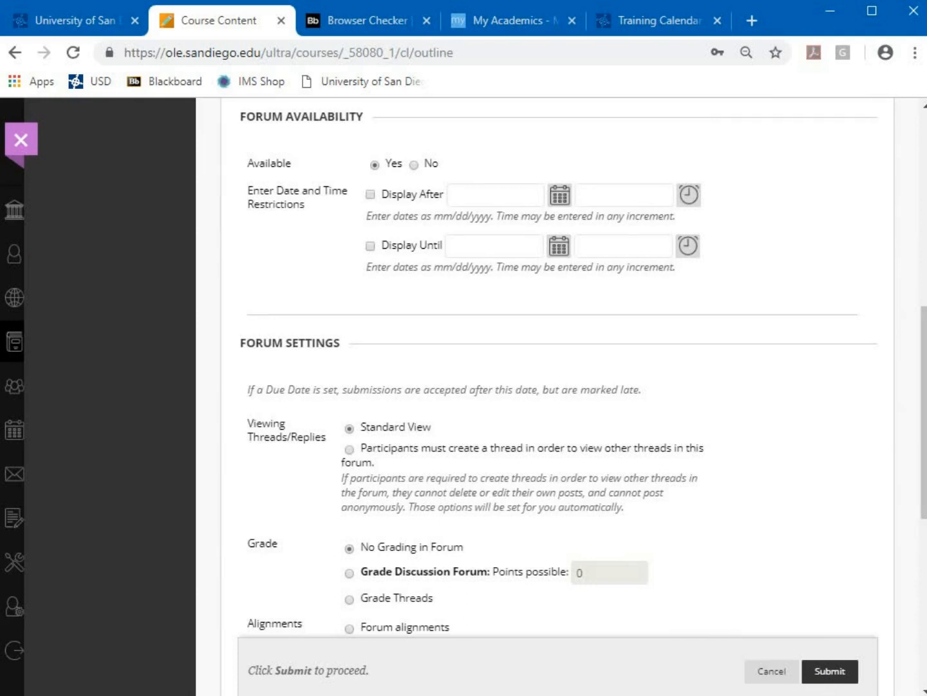
left_click(770, 676)
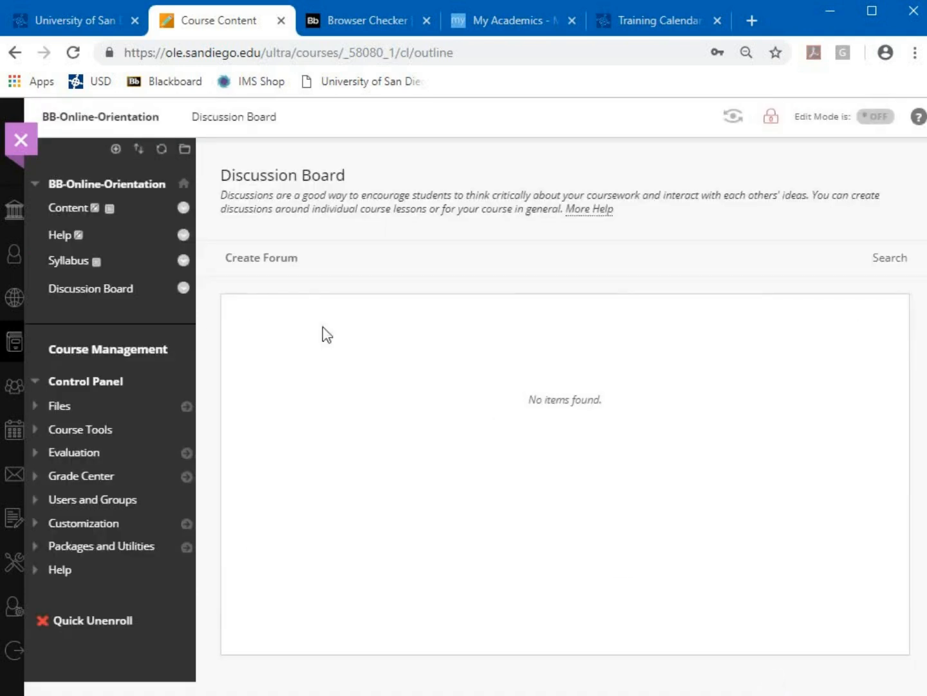
left_click(116, 149)
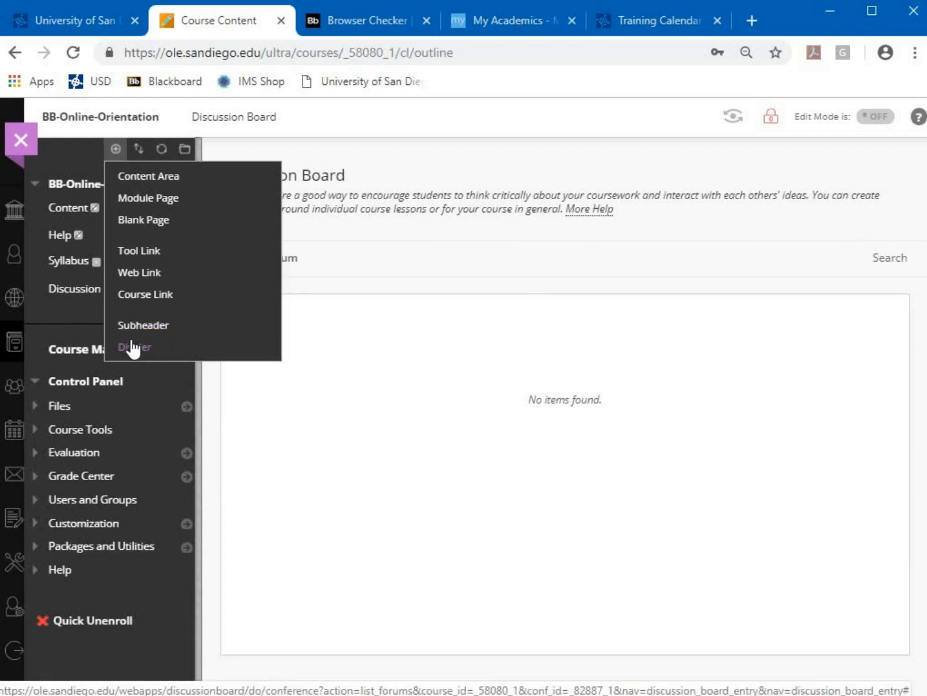
left_click(109, 351)
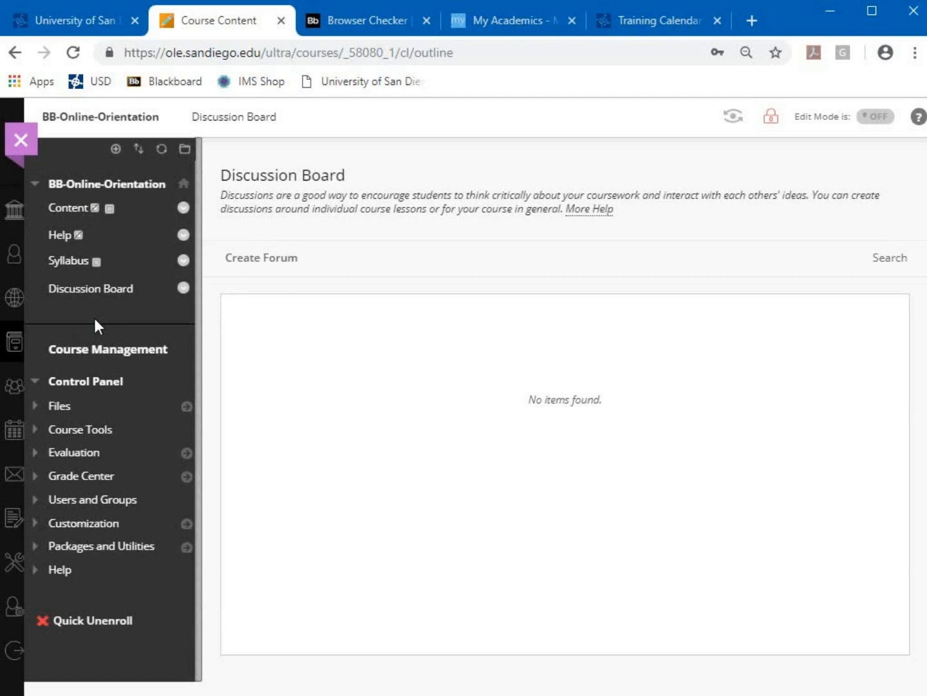
left_click(116, 149)
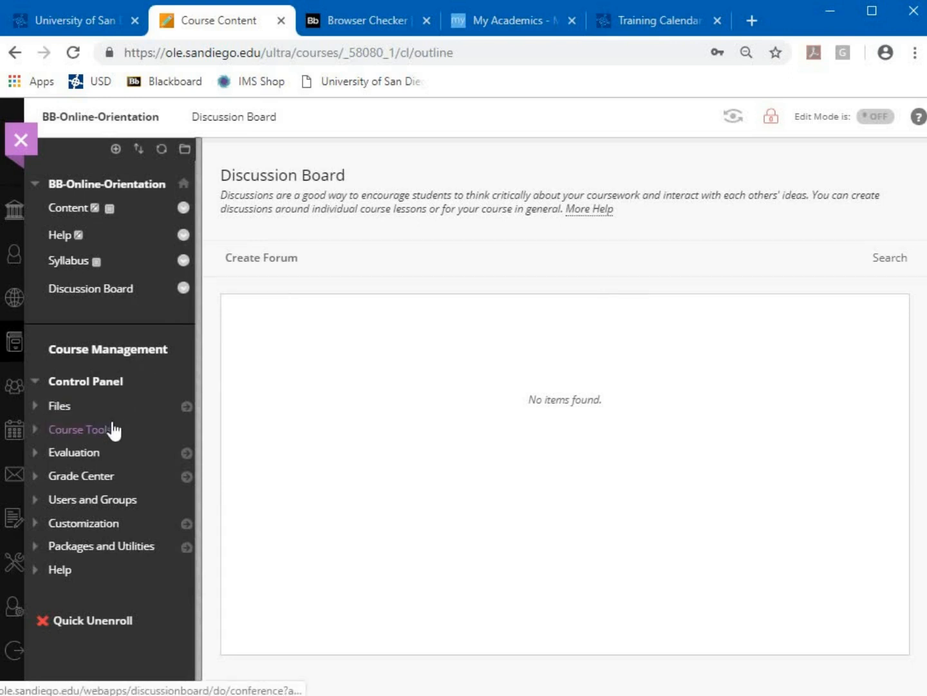
left_click(37, 439)
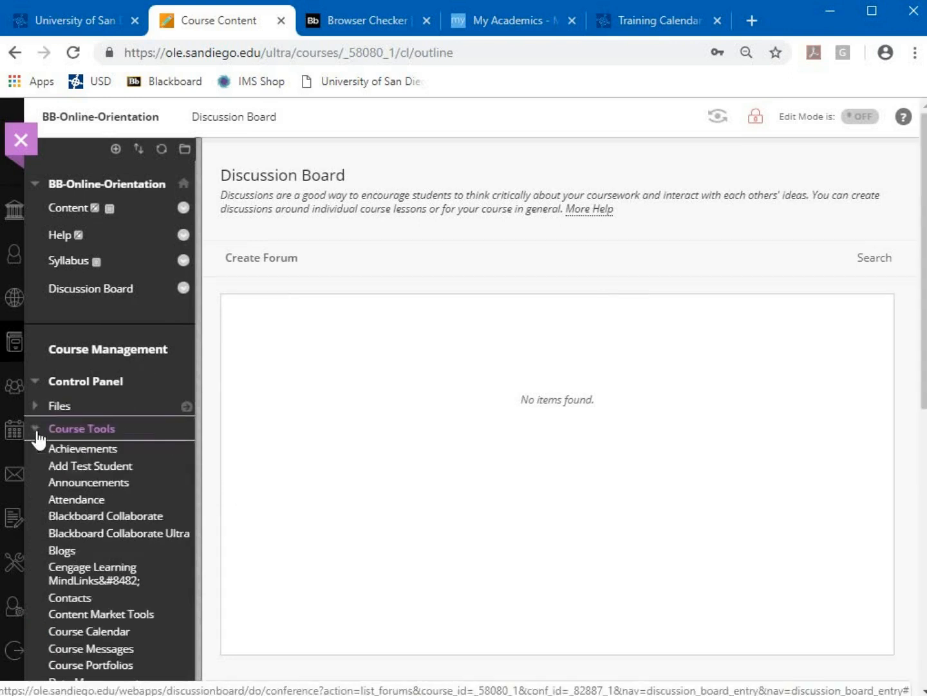
scroll(152, 532, "down", 2)
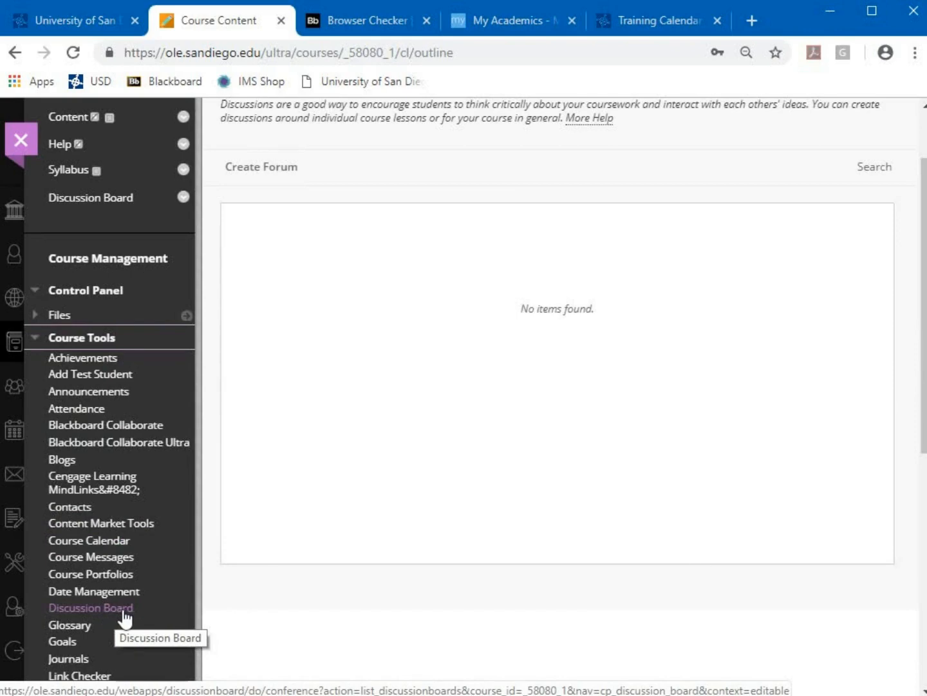
scroll(120, 615, "down", 2)
scroll(102, 582, "down", 2)
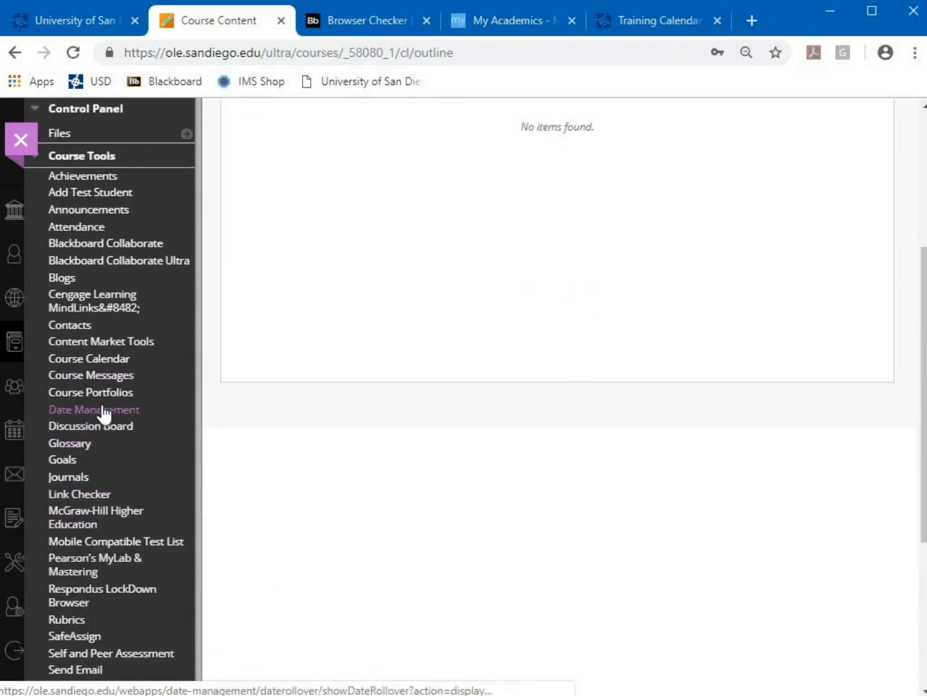
scroll(100, 379, "up", 2)
left_click(38, 253)
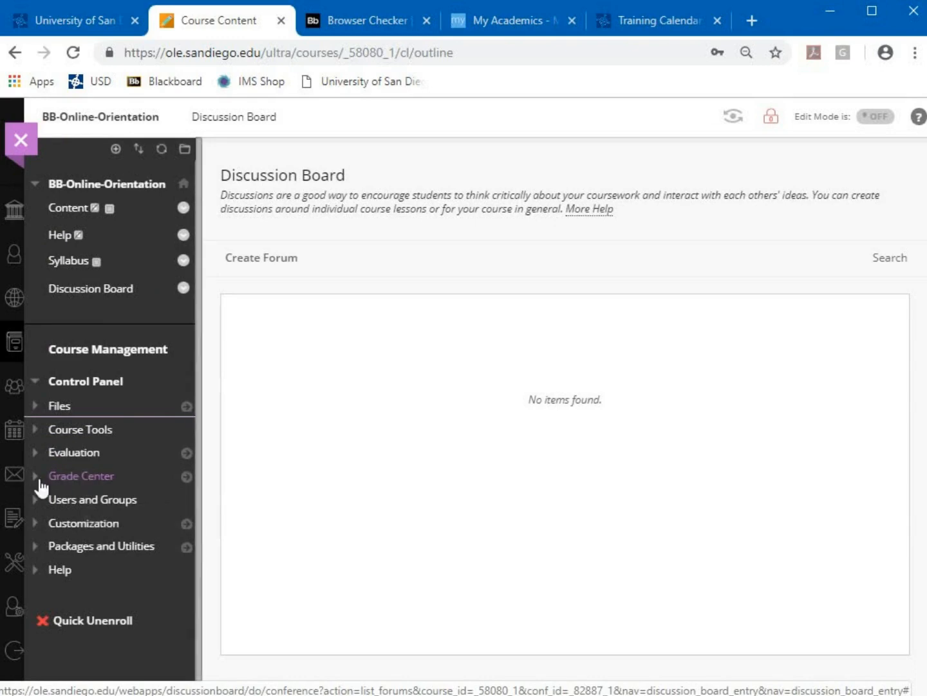
Jump from the Control Panel's Grade Center entry to the Full Grade Center
left_click(186, 476)
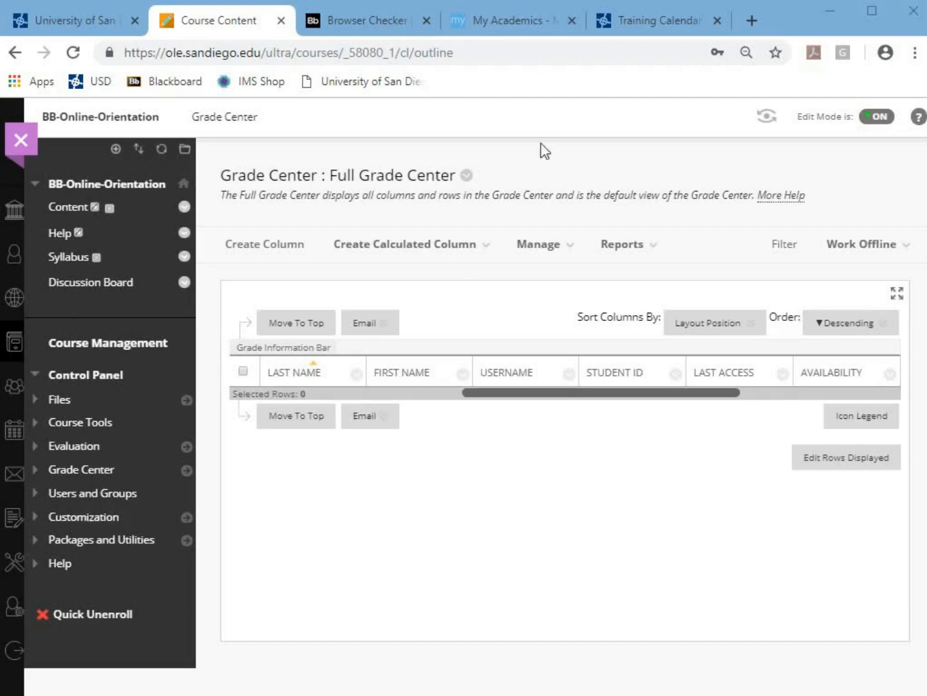
left_click(635, 26)
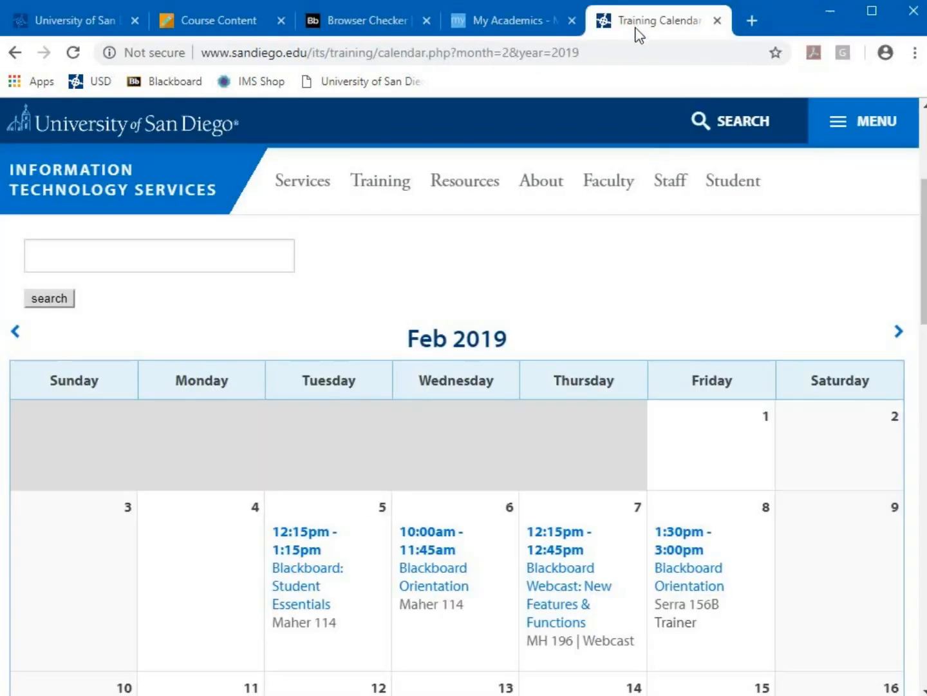
scroll(675, 275, "down", 3)
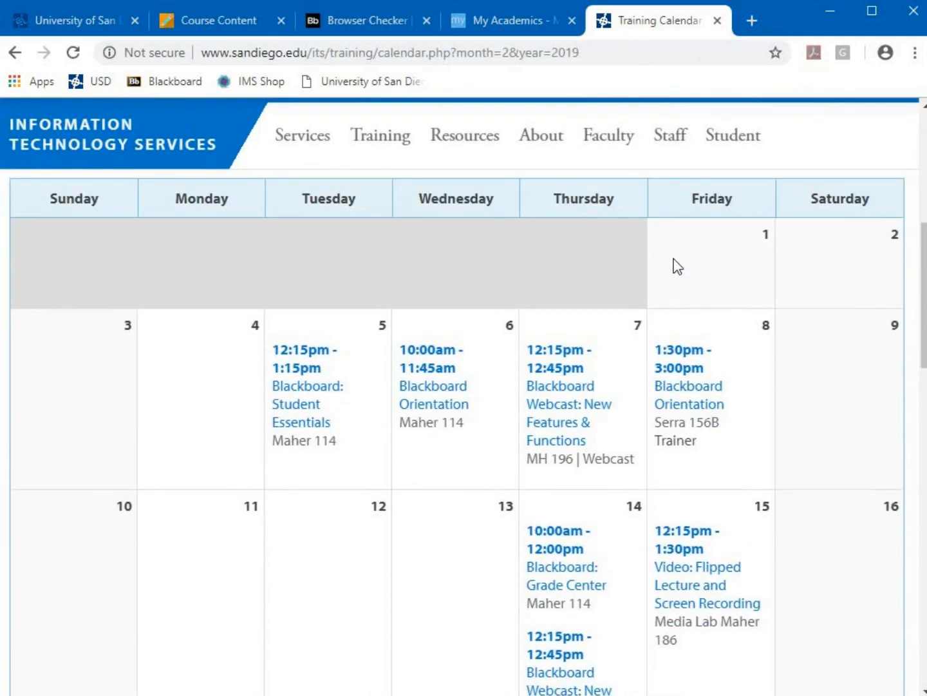
scroll(637, 396, "up", 1)
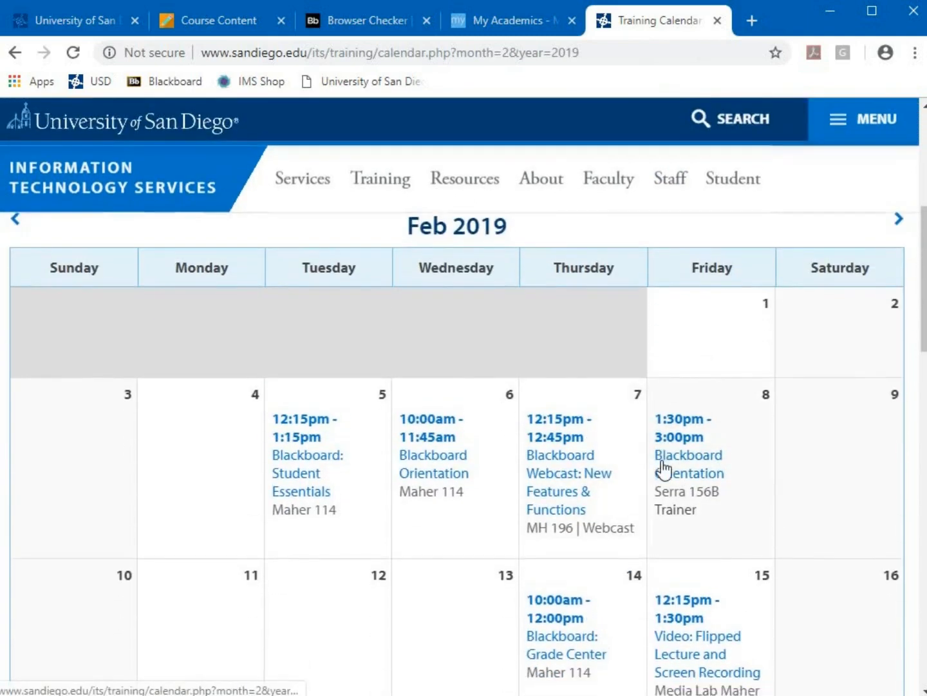
scroll(663, 471, "down", 1)
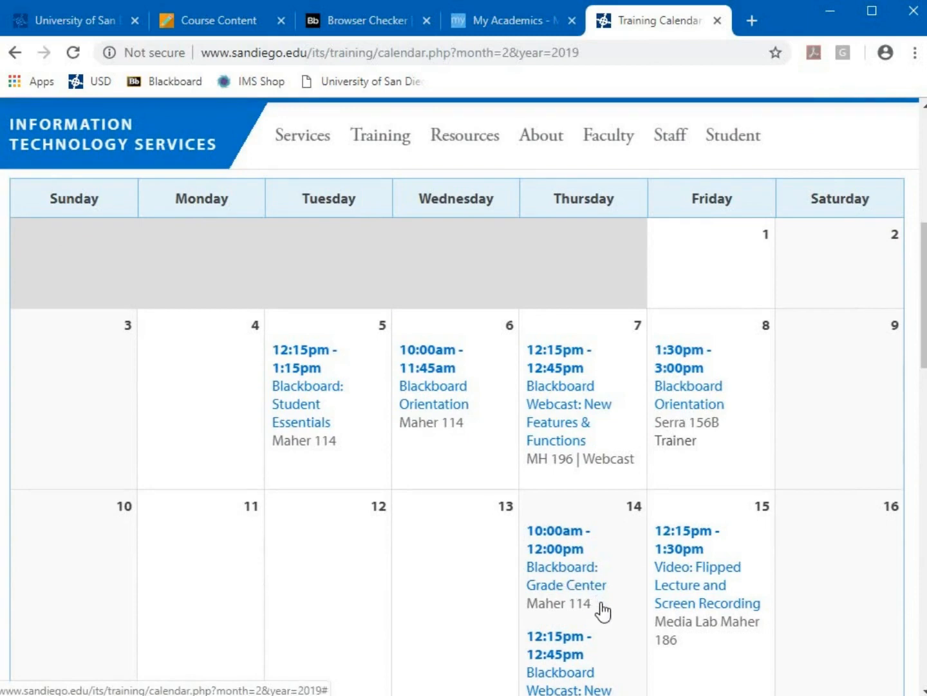
left_click(219, 20)
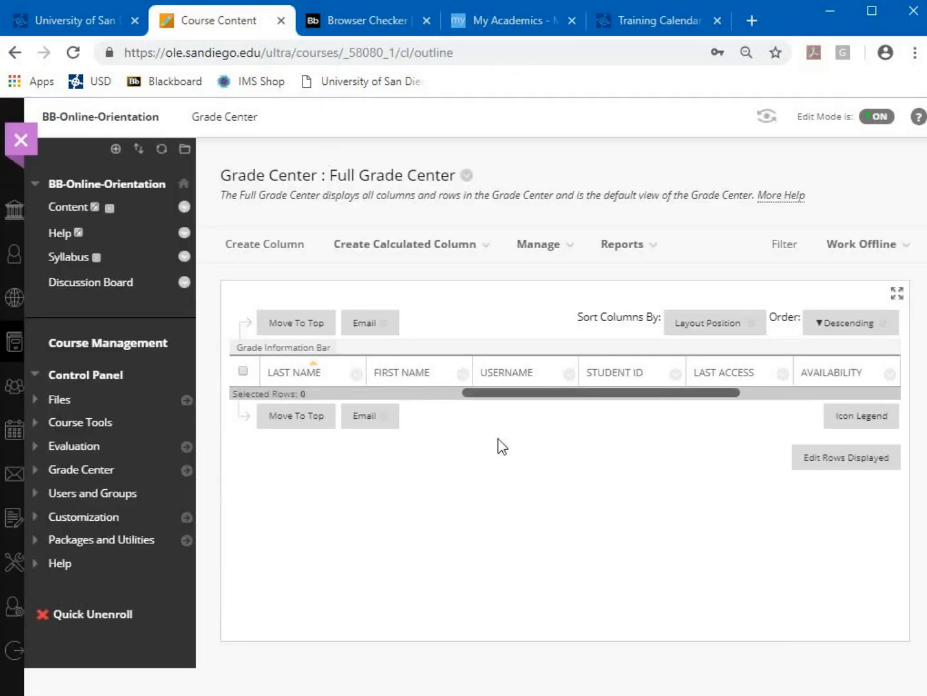
left_click(637, 26)
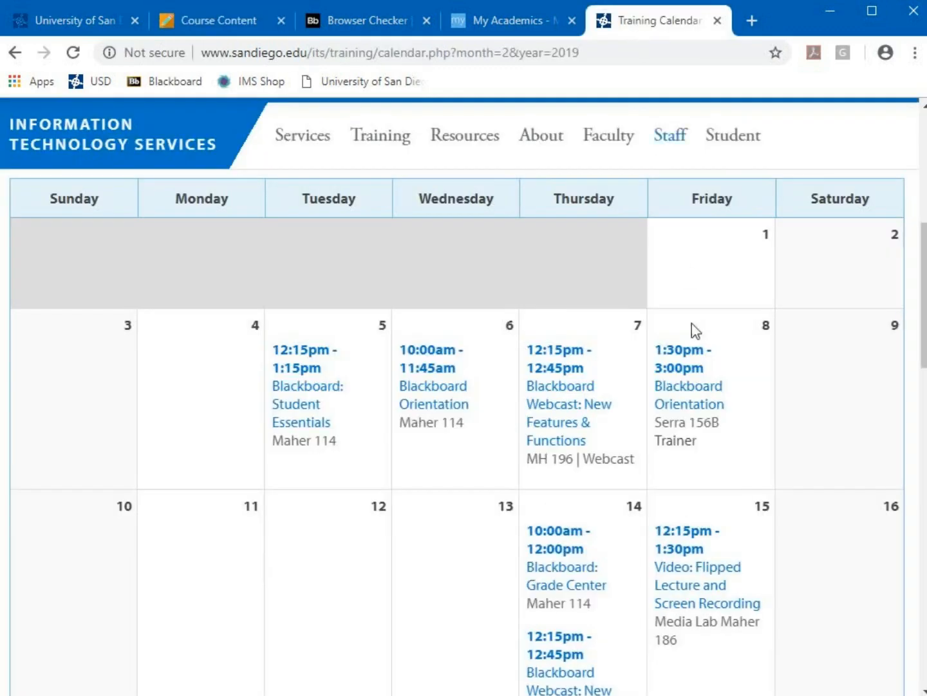
left_click(560, 575)
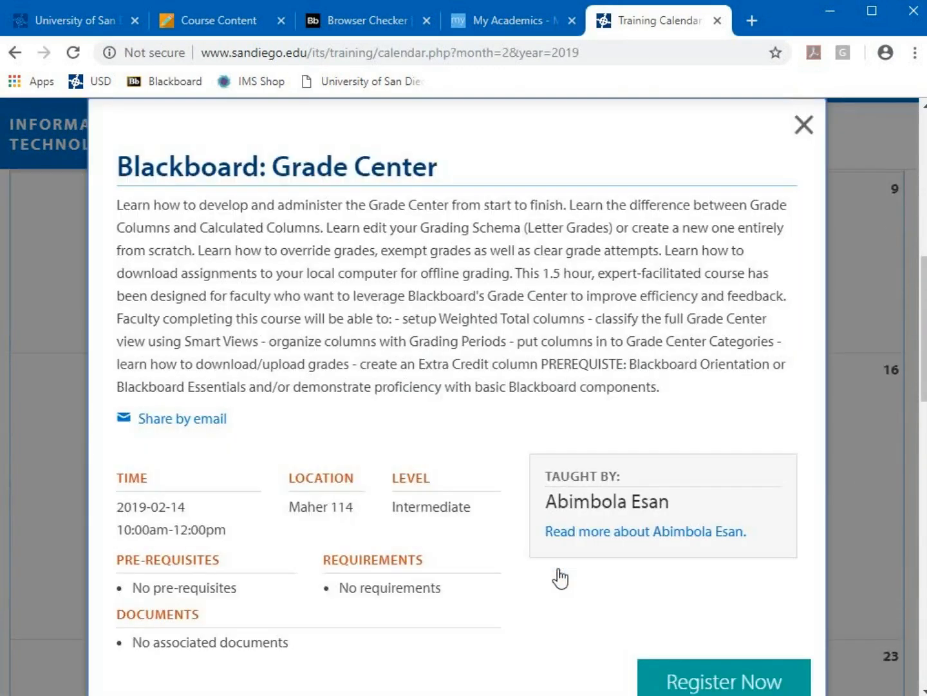
left_click(805, 124)
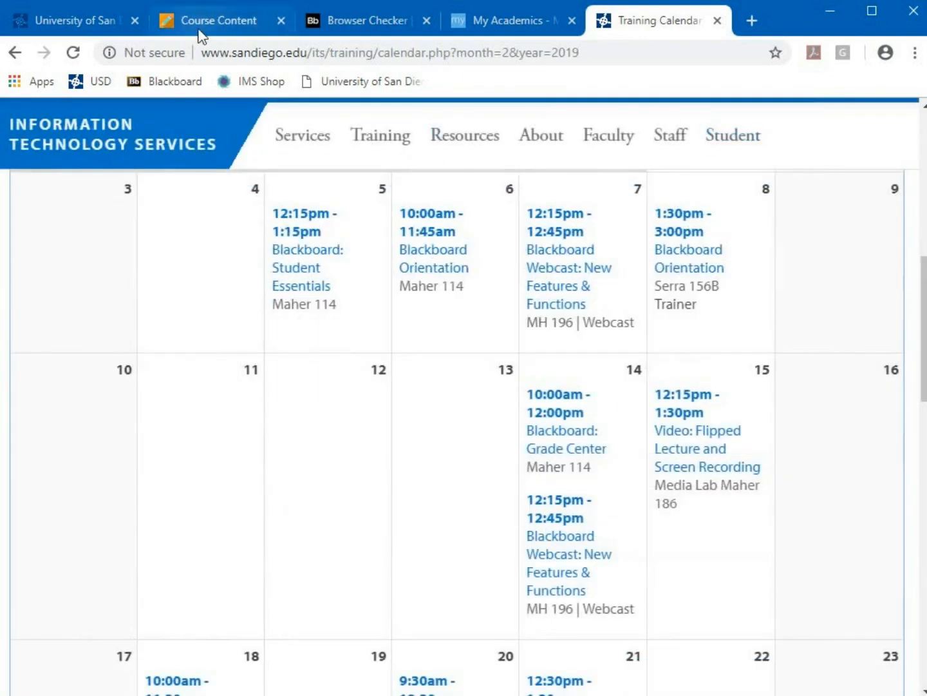
left_click(200, 29)
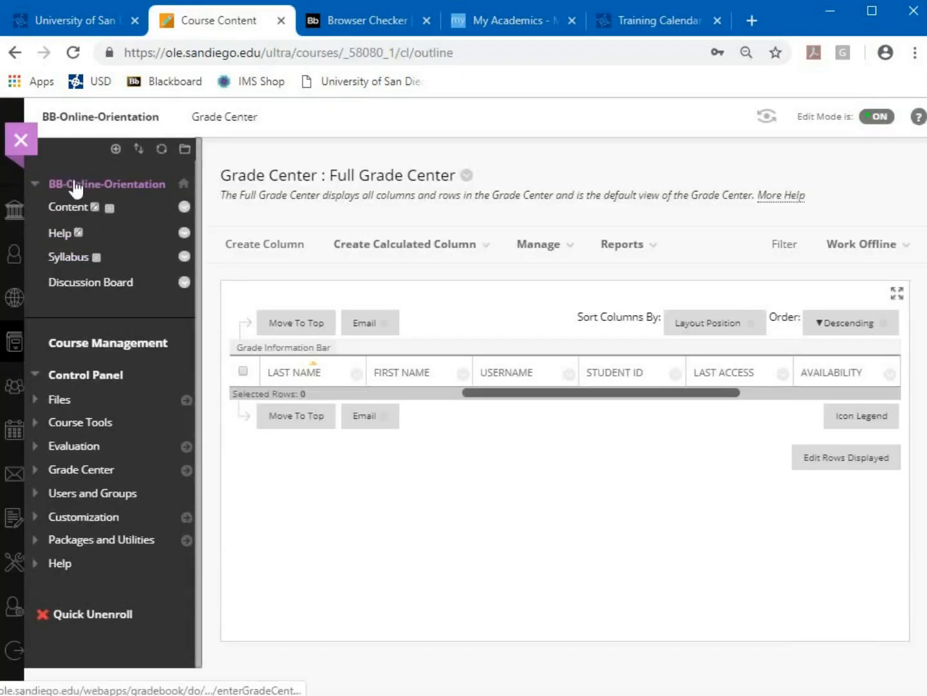
Leave the course for Support Resources and expand all eight Faculty Resources links
left_click(32, 148)
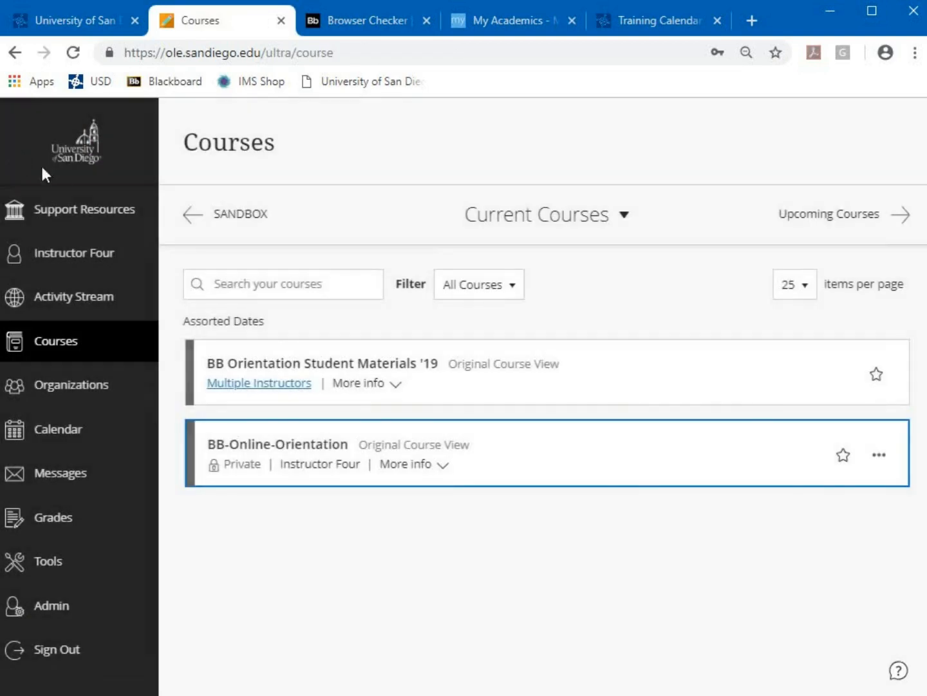
left_click(101, 219)
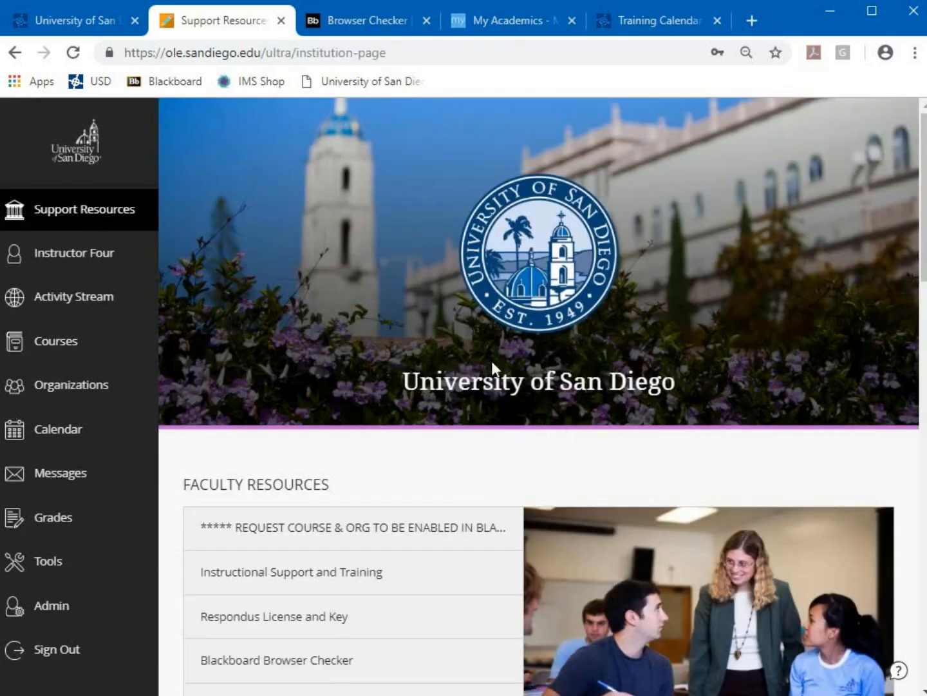
scroll(493, 364, "down", 3)
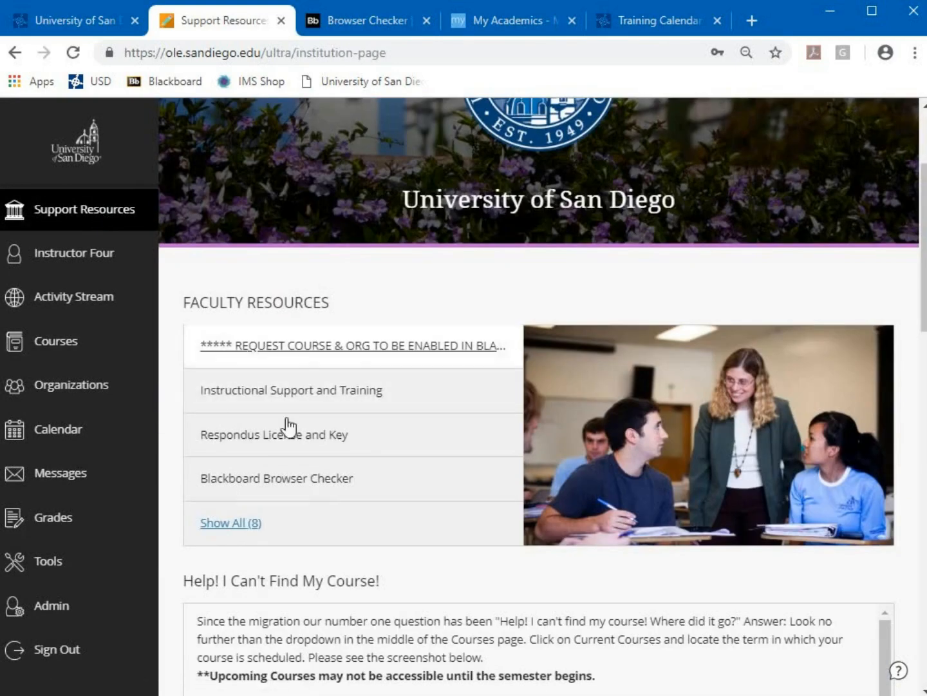
left_click(228, 527)
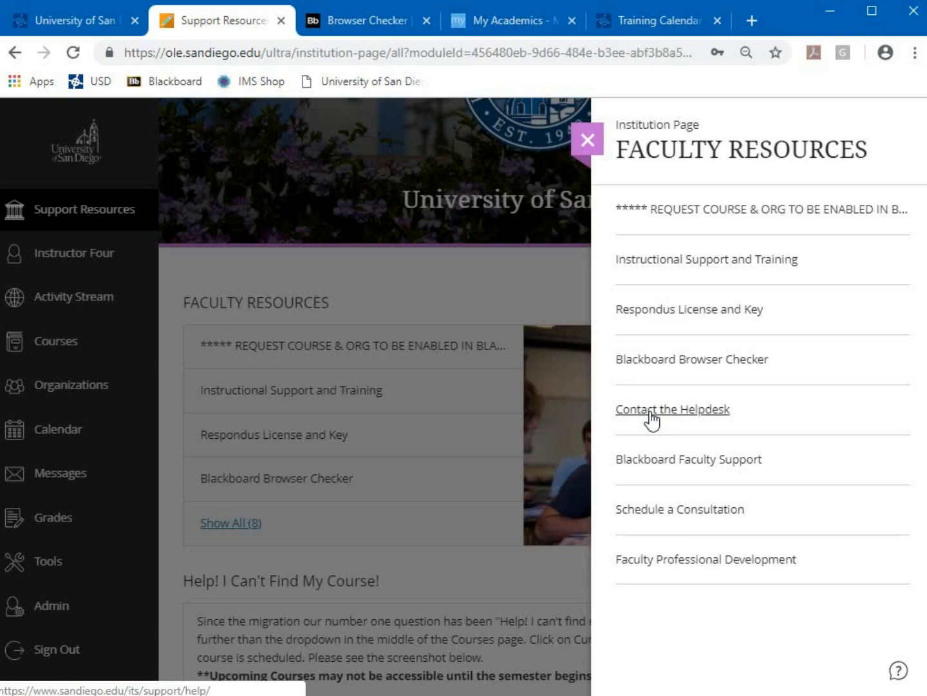
Open the course activation request form, answer Yes to Blackboard training, and choose Course
left_click(698, 219)
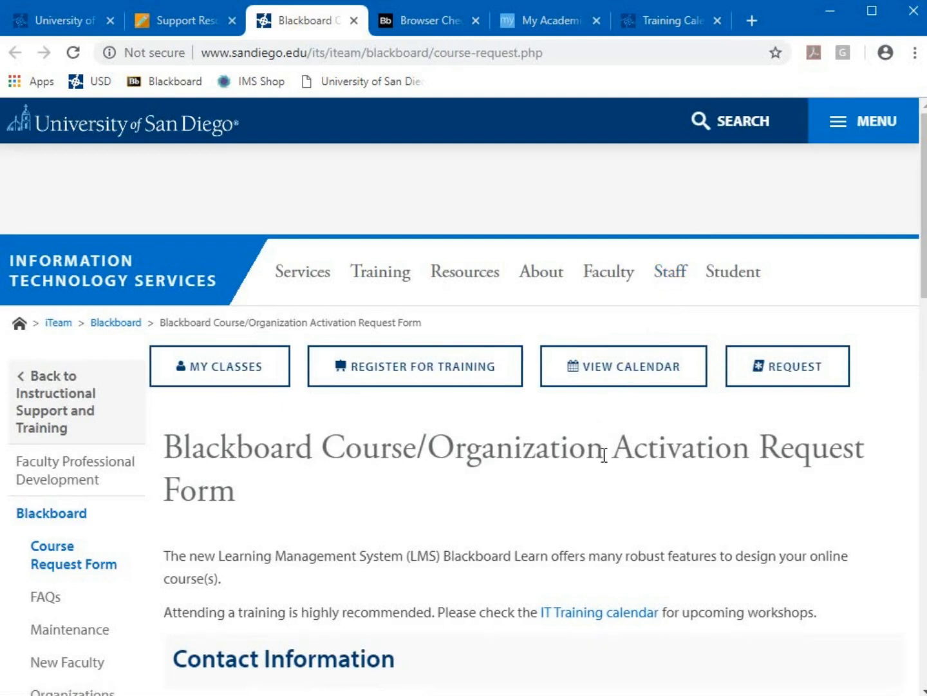
scroll(603, 451, "down", 3)
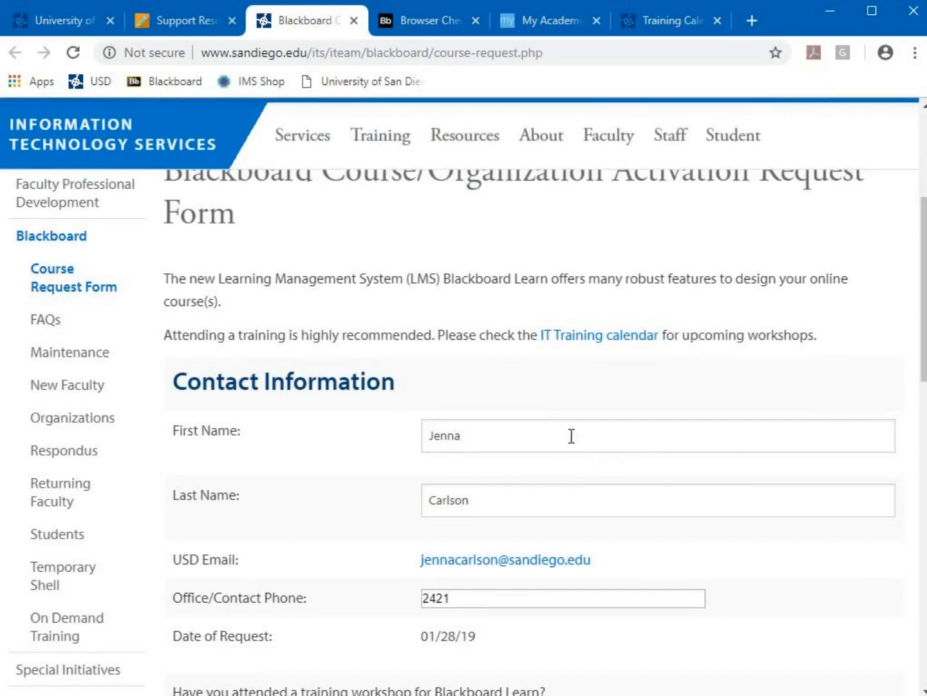
scroll(588, 438, "down", 1)
scroll(618, 405, "down", 3)
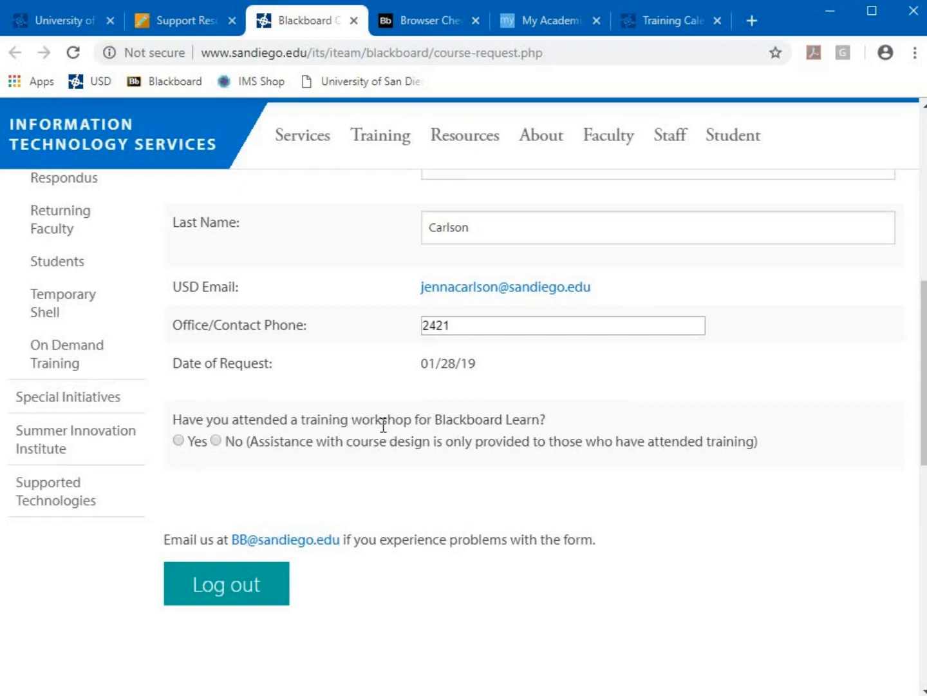
left_click(180, 441)
scroll(236, 477, "down", 1)
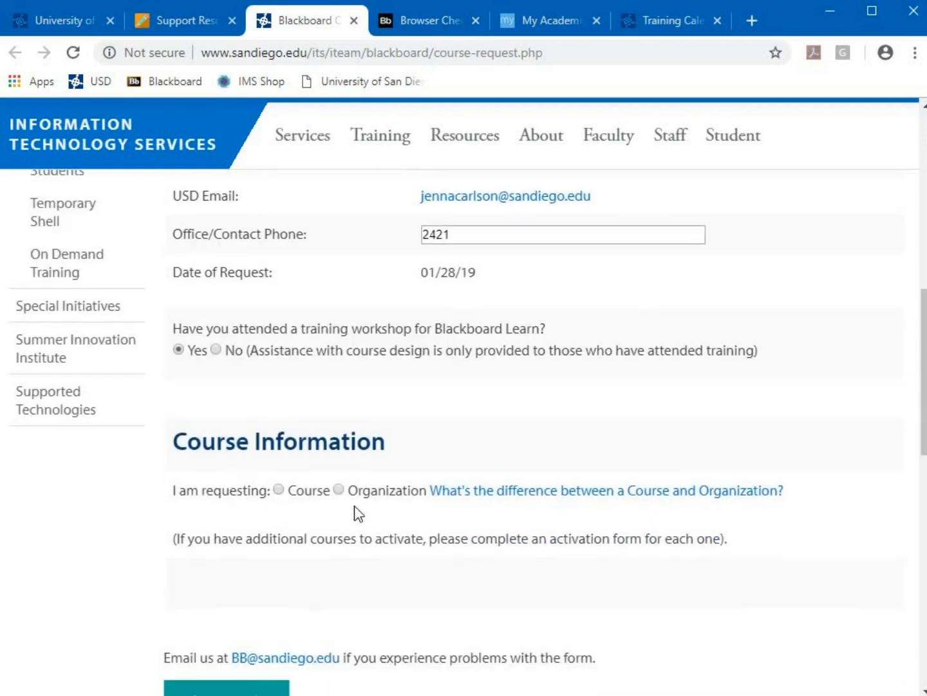
left_click(279, 490)
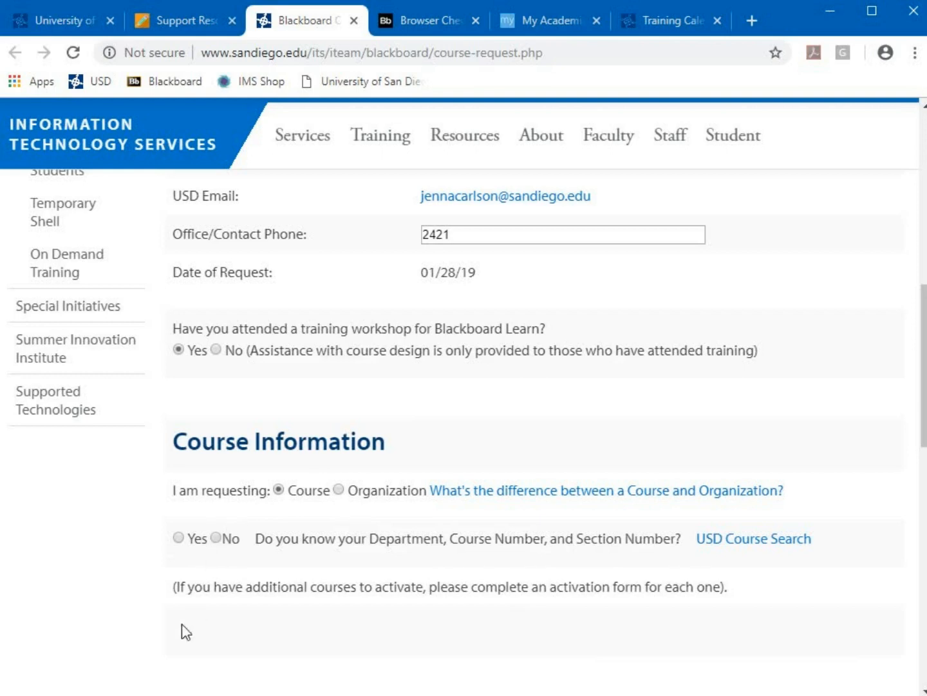
Confirm knowing course details and enter COMM 100, section 02, term 2019-Spring (201902)
left_click(180, 542)
scroll(234, 646, "down", 3)
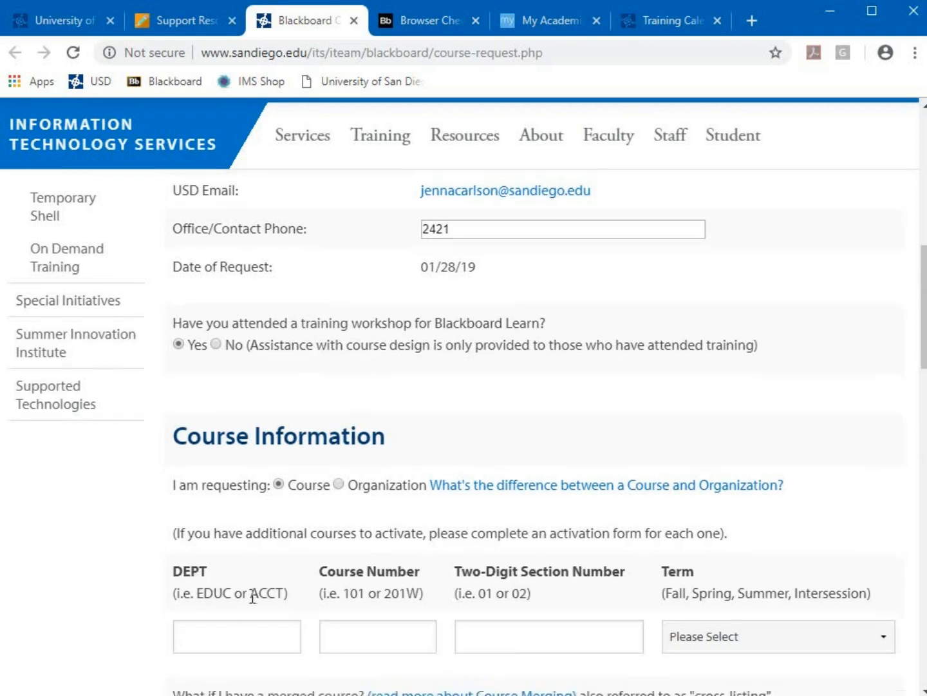
left_click(216, 464)
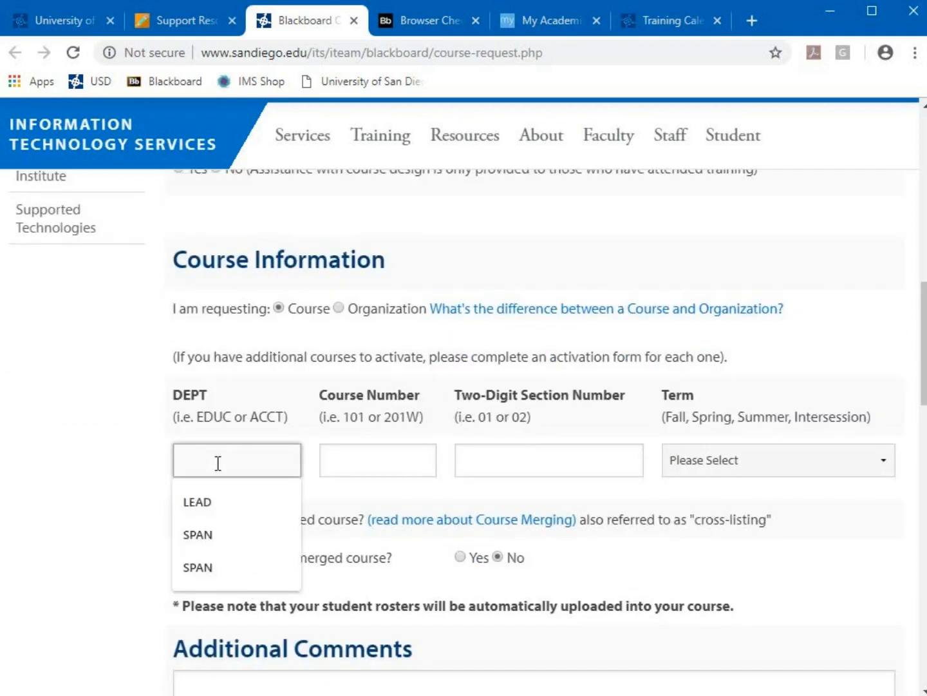
type("COMM")
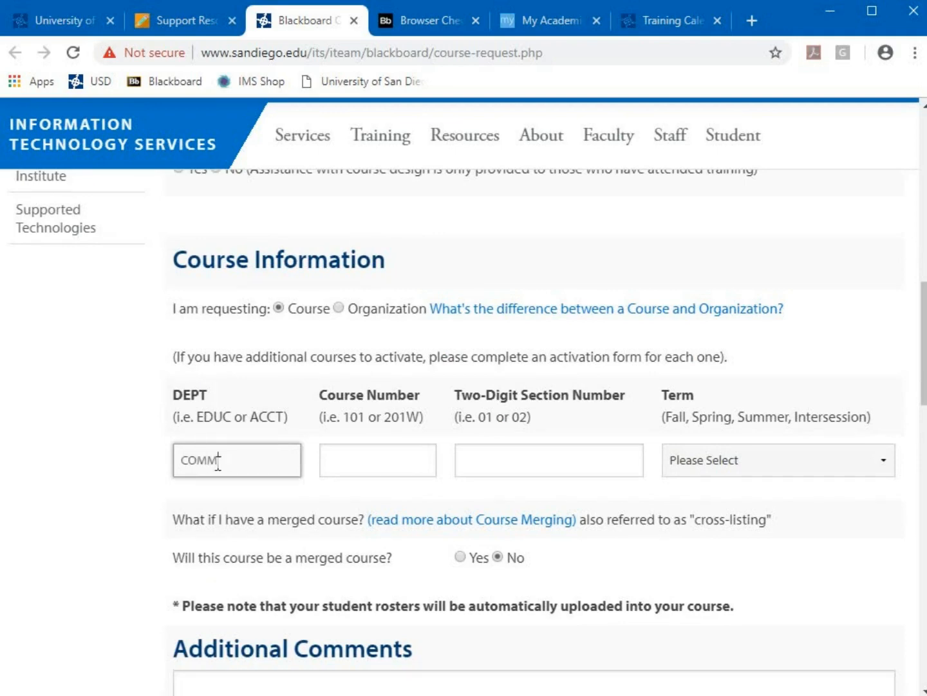
left_click(358, 460)
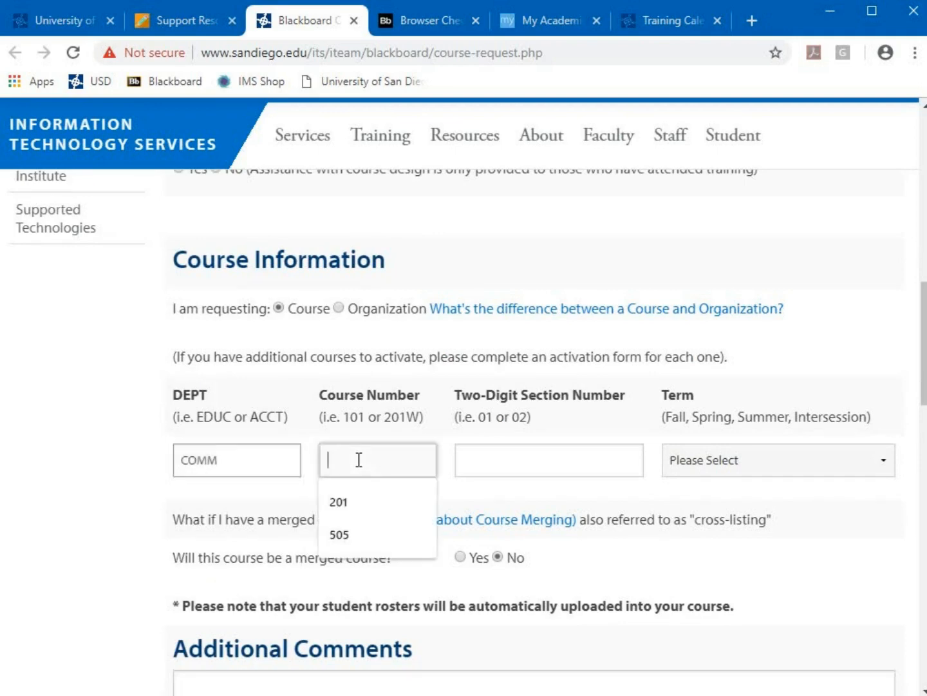
type("100")
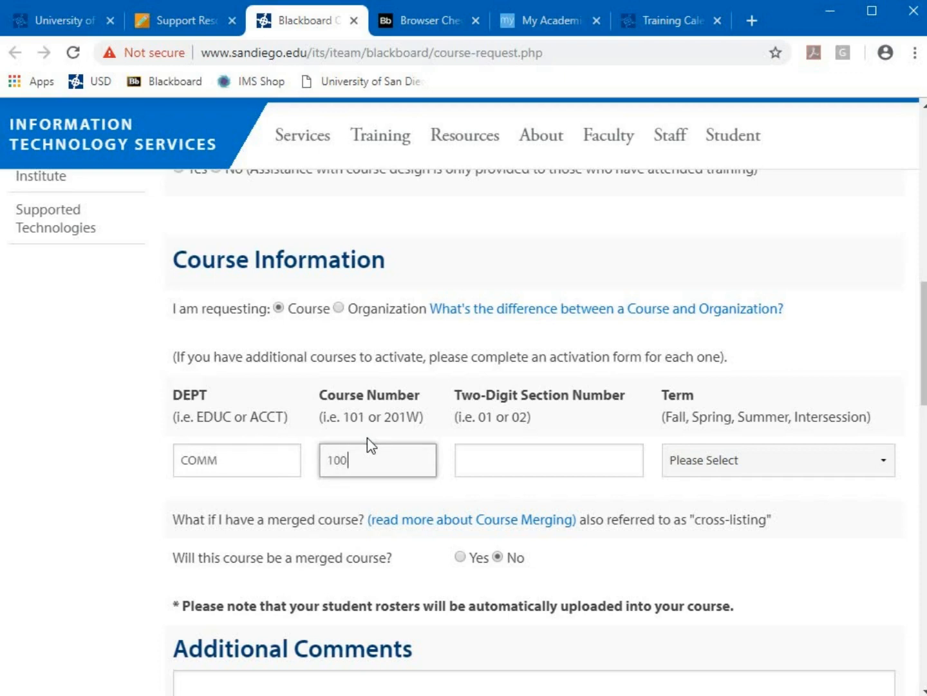
key("Tab")
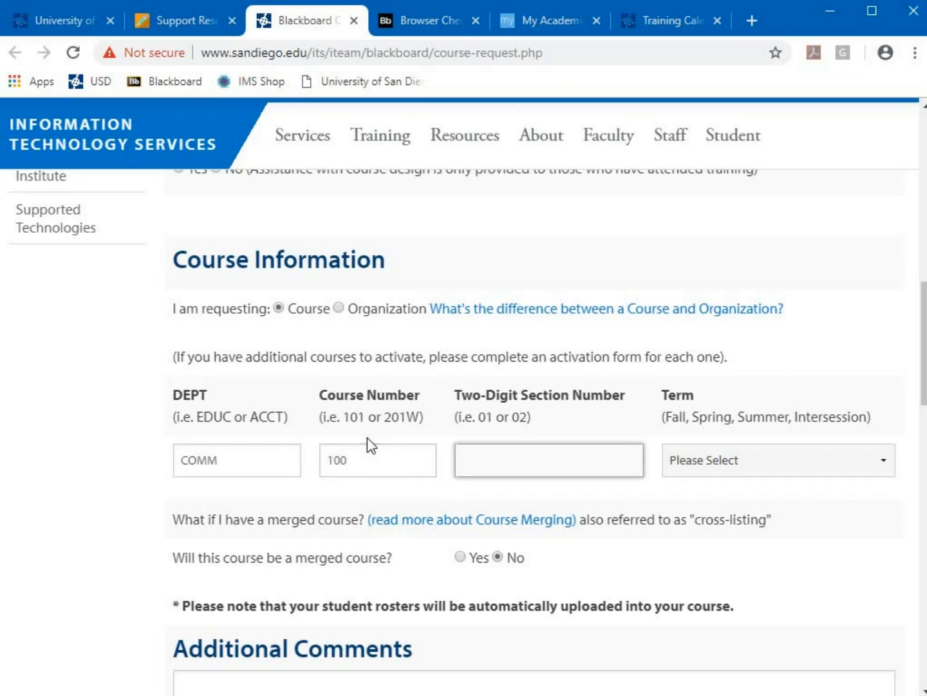
type("02")
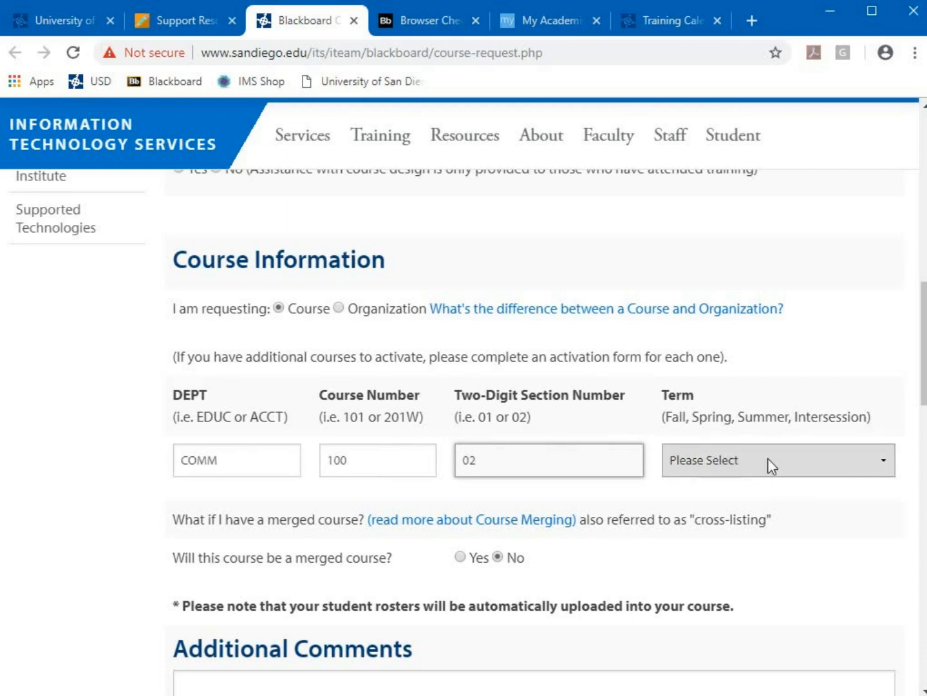
left_click(738, 459)
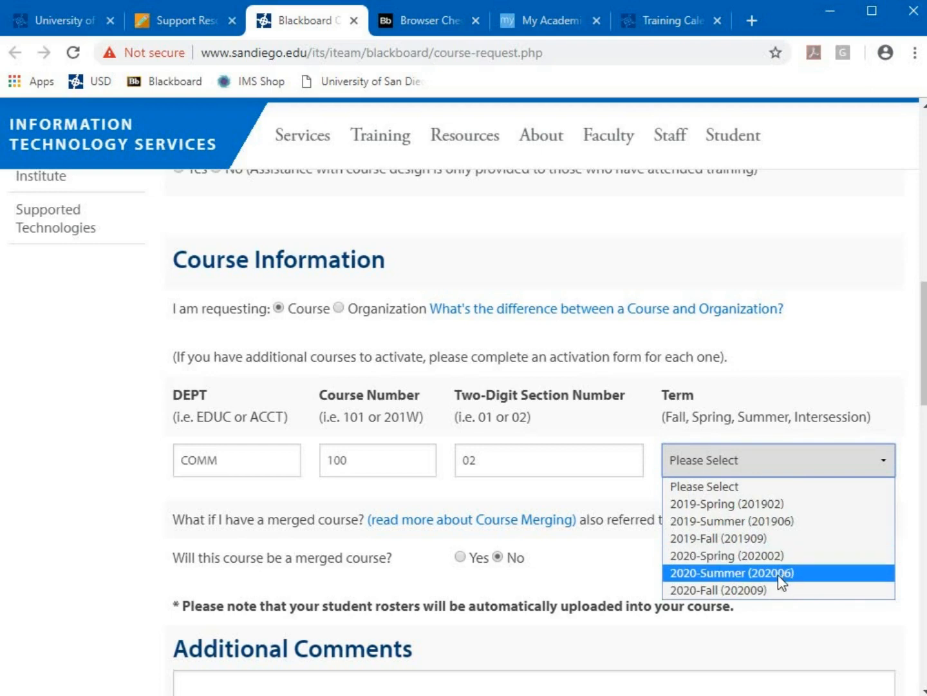
left_click(786, 503)
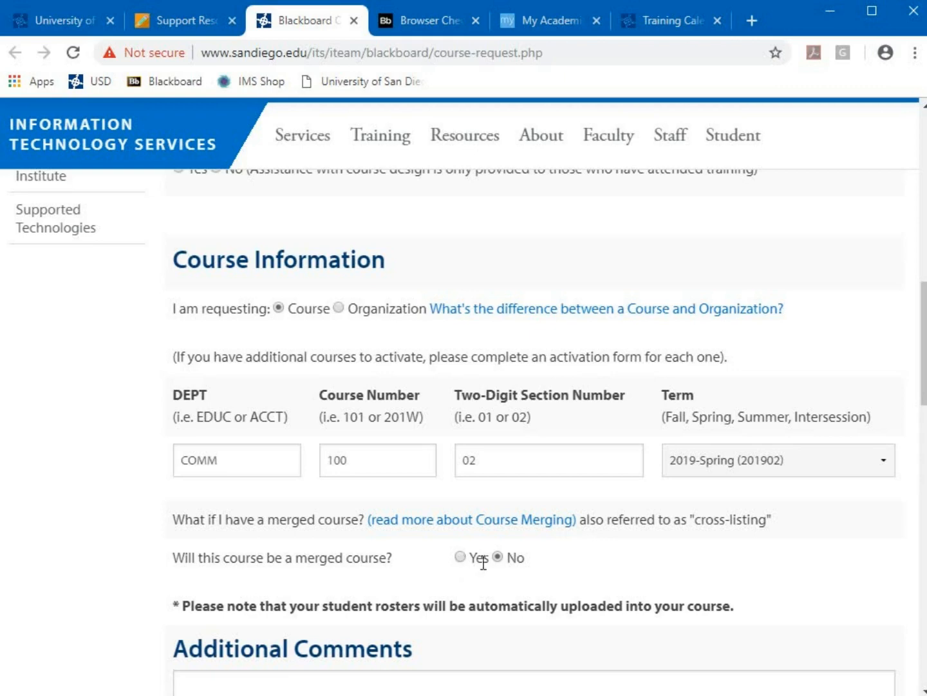
Add the comment 'Completed Blackboard Tutorial' and scroll to the COMM10002SP19 confirmation
scroll(524, 558, "down", 3)
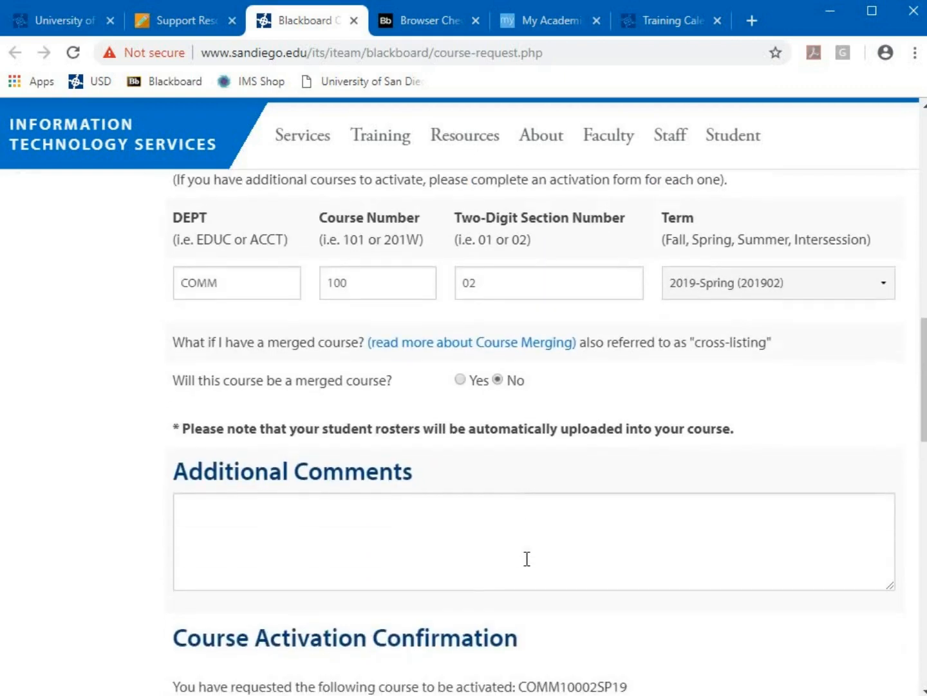
left_click(212, 525)
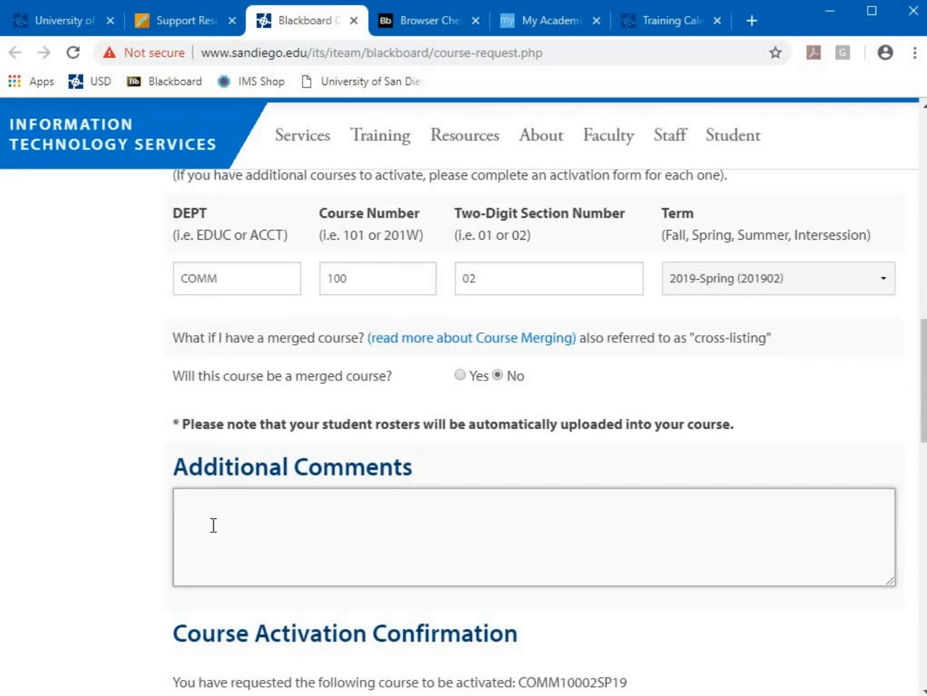
type("Completed Blackbo")
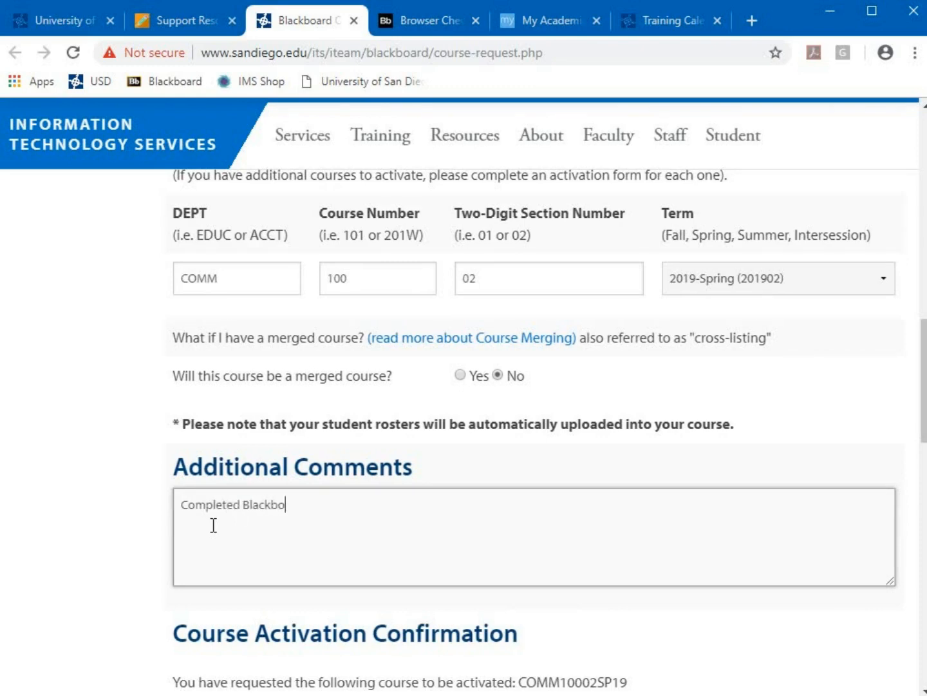
type("ard Tutorial")
scroll(152, 565, "down", 2)
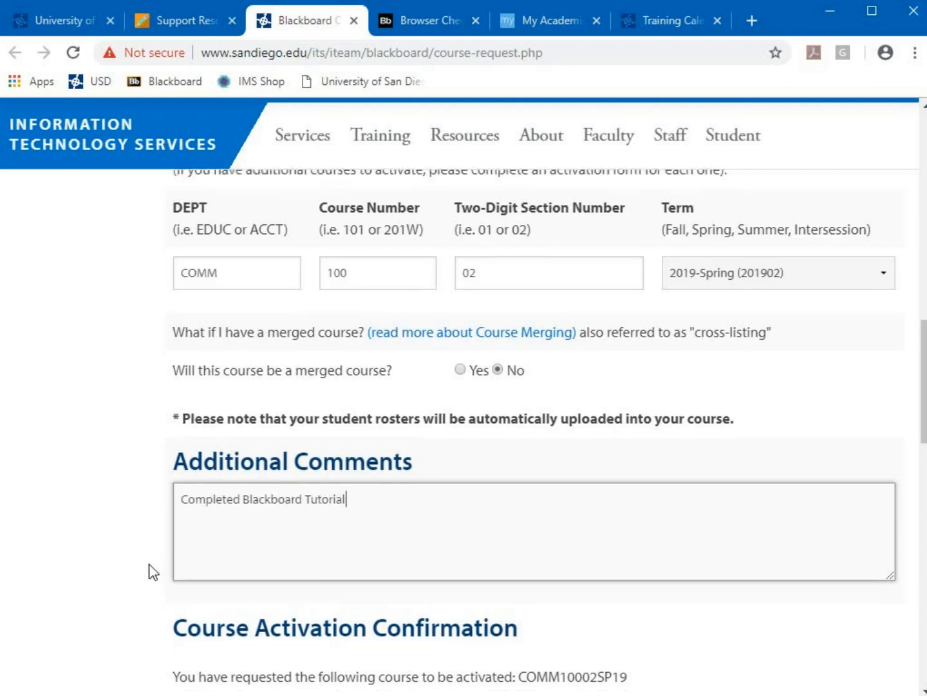
scroll(149, 565, "down", 1)
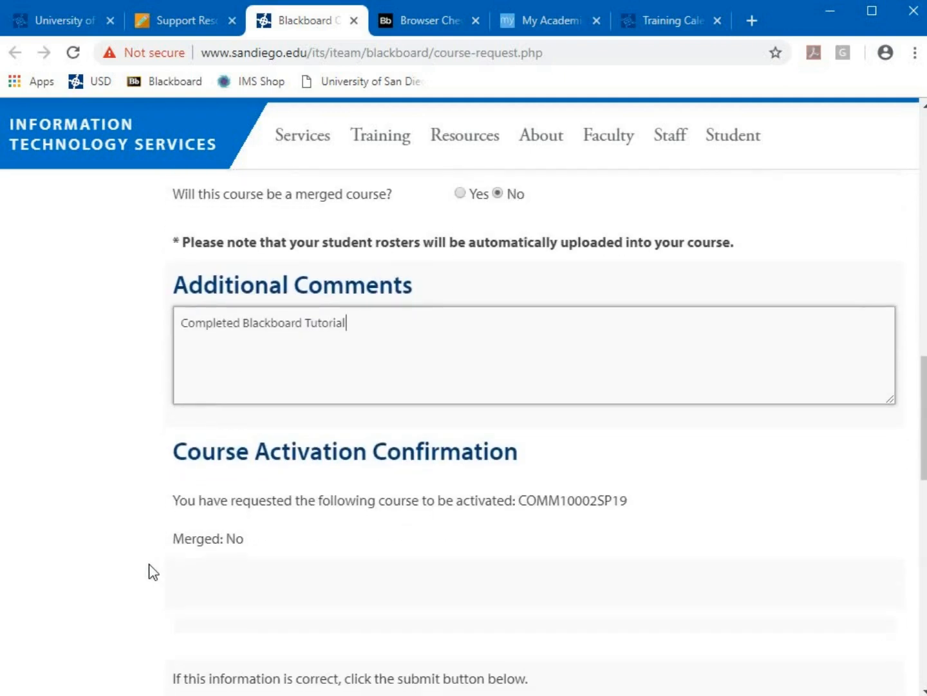
scroll(149, 565, "down", 1)
scroll(153, 571, "down", 1)
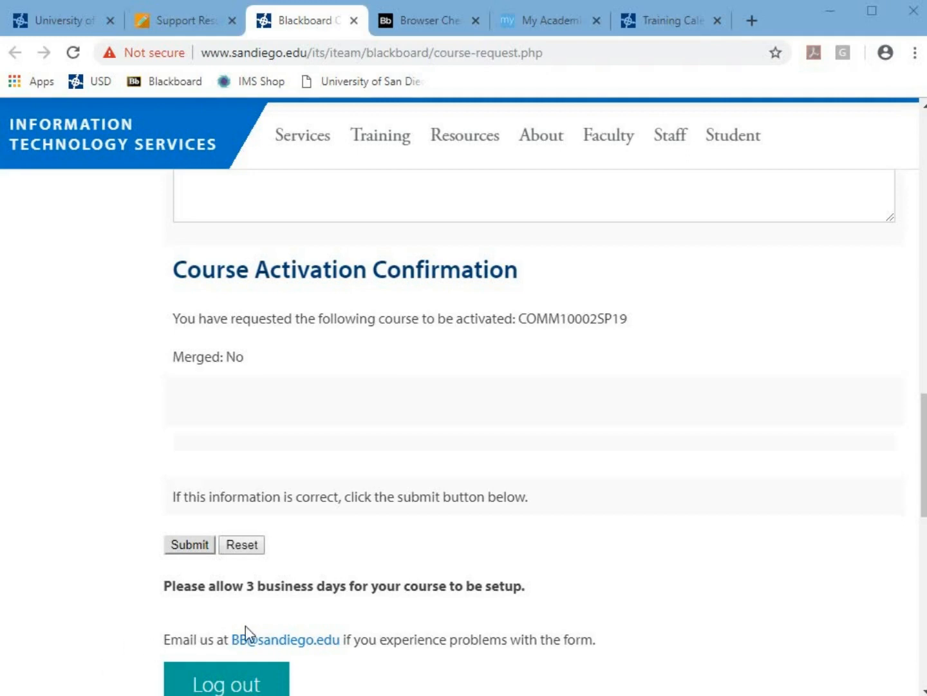
Return to Faculty Resources and open Instructional Support and Training in a new tab
left_click(179, 27)
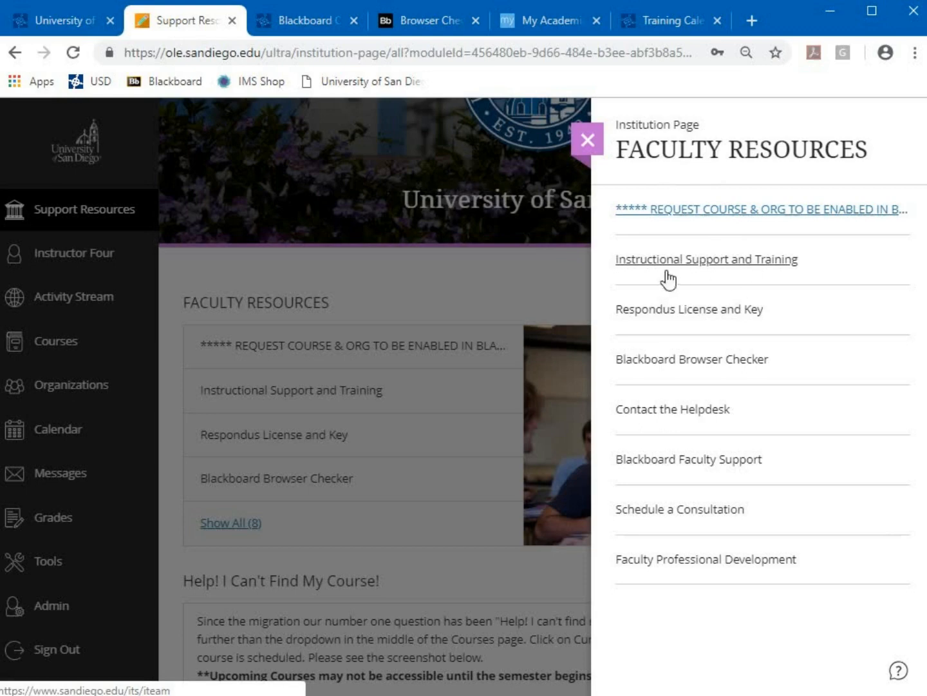
left_click(701, 261)
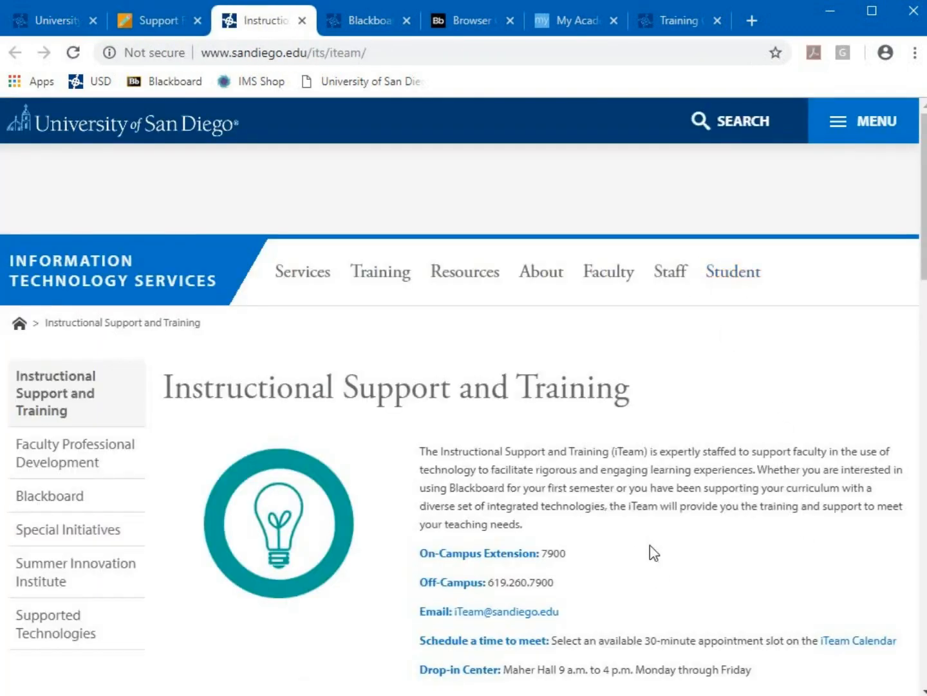
scroll(650, 545, "down", 1)
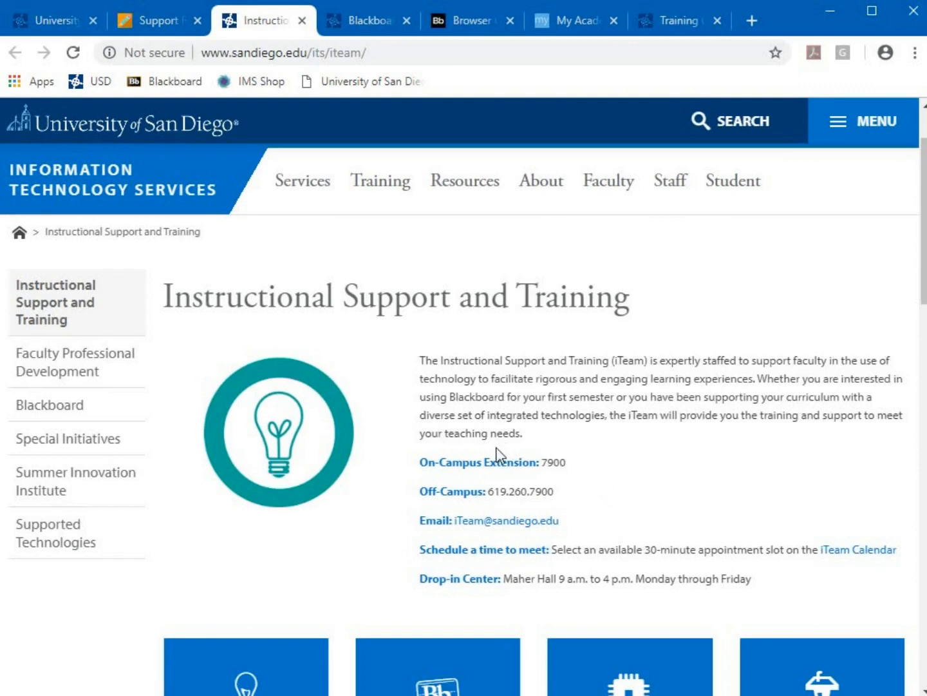